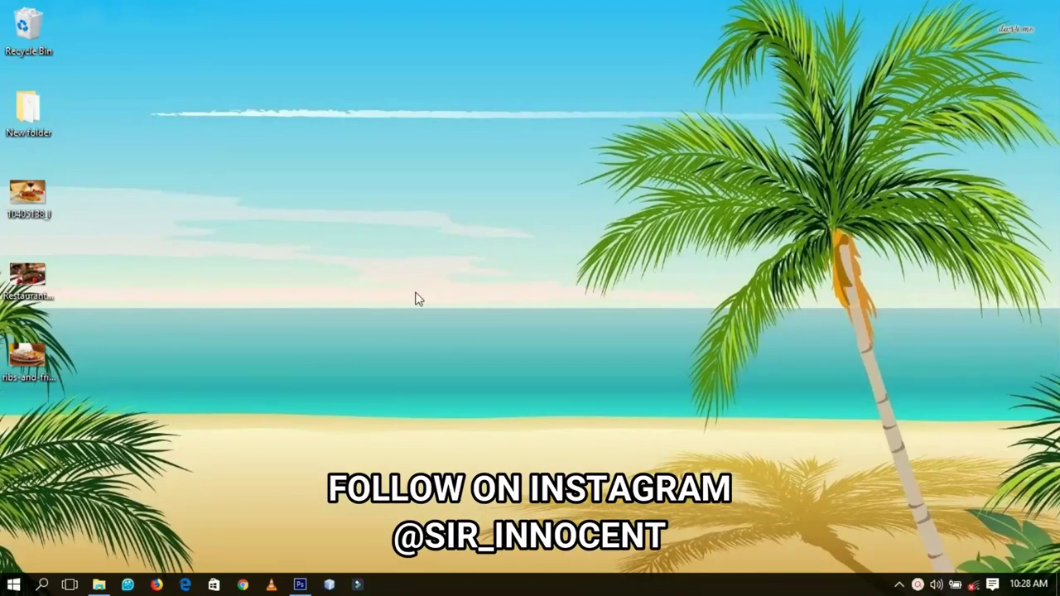
- Restore the Photoshop CS6 window from the taskbar
click(300, 585)
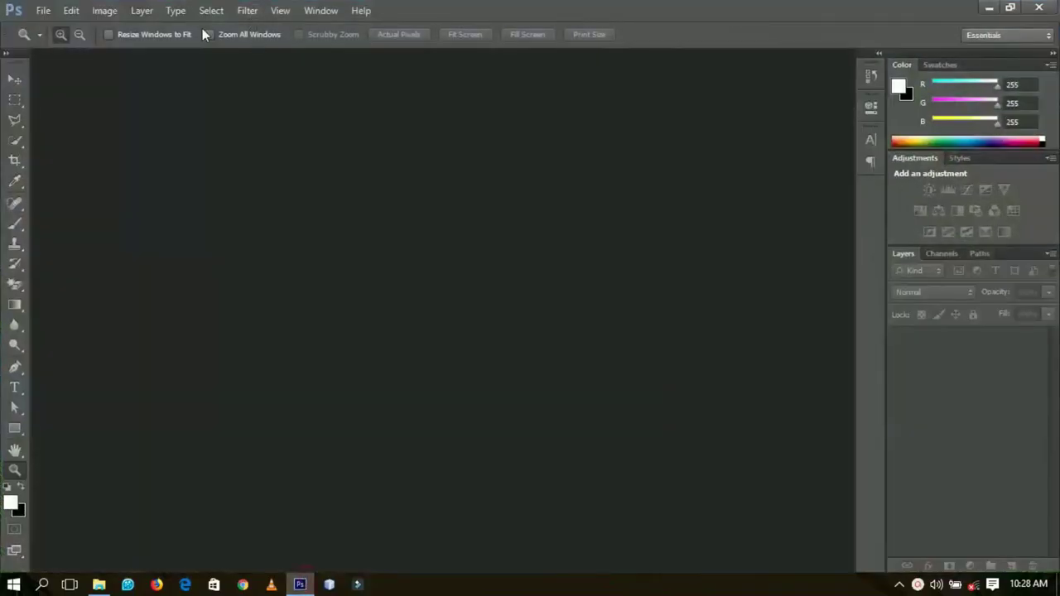
- Create a new white A4 document at 300 pixels per inch
click(47, 10)
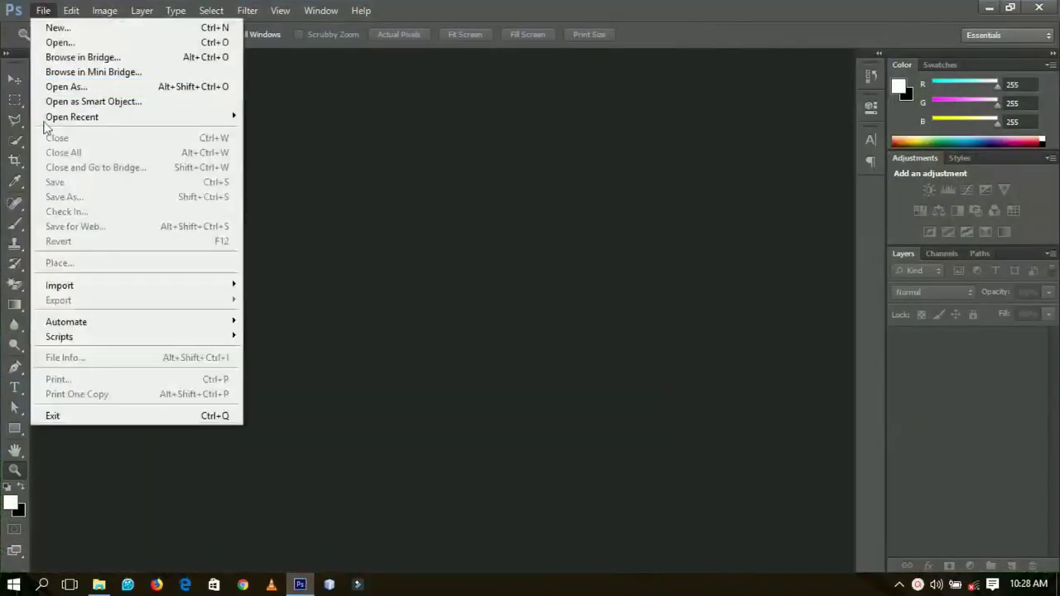
click(87, 27)
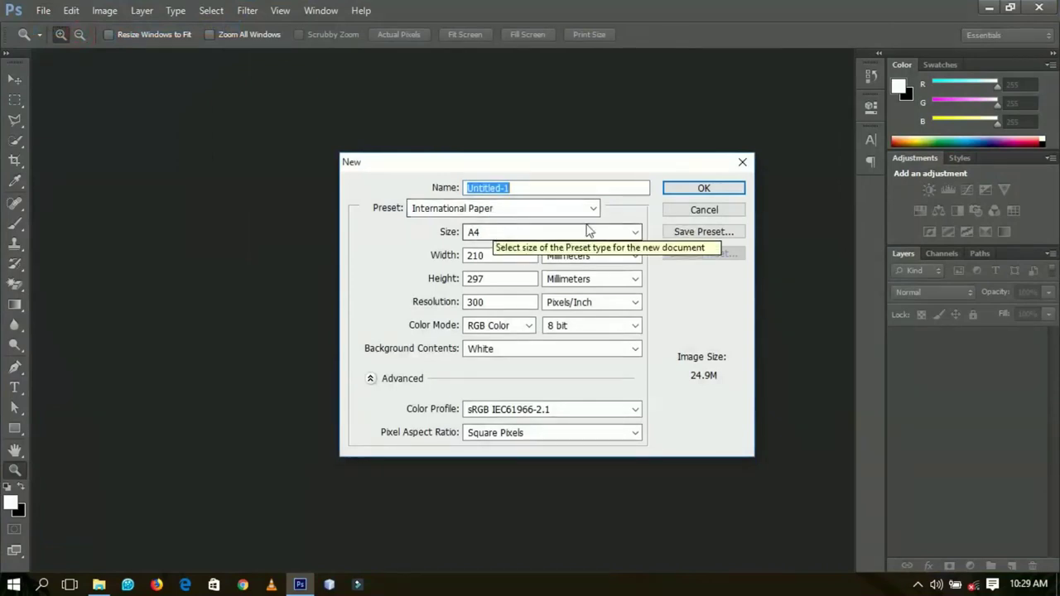
click(705, 189)
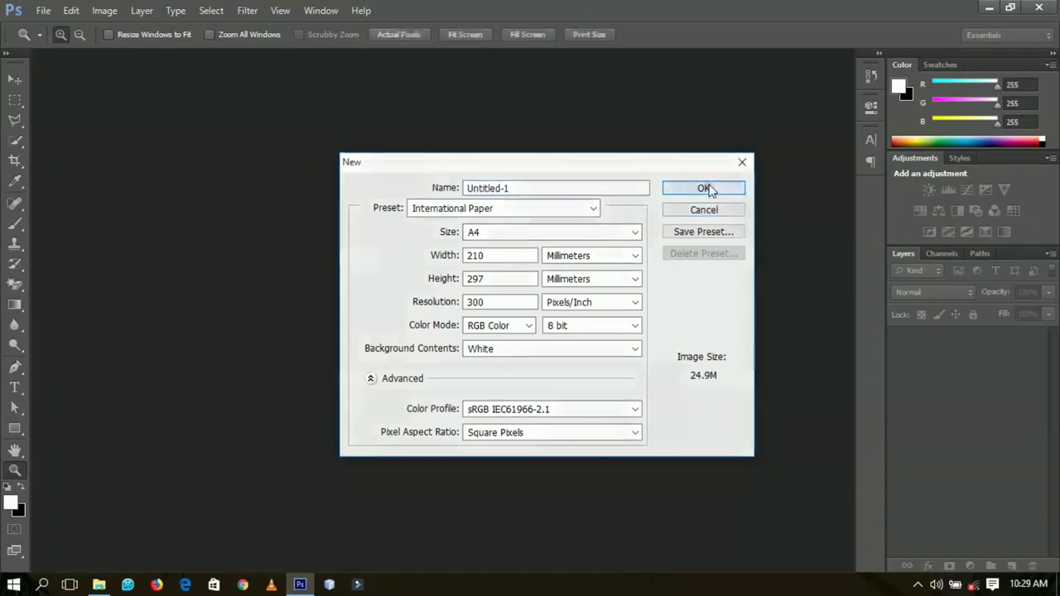
- Rotate the canvas 90° clockwise into landscape orientation
click(102, 11)
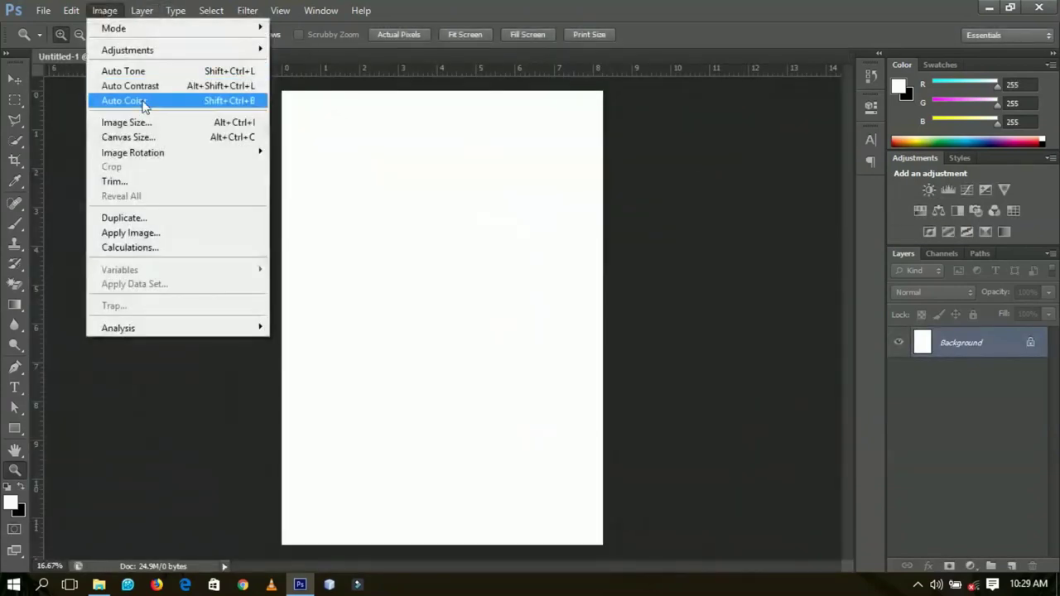
mouse_move(176, 157)
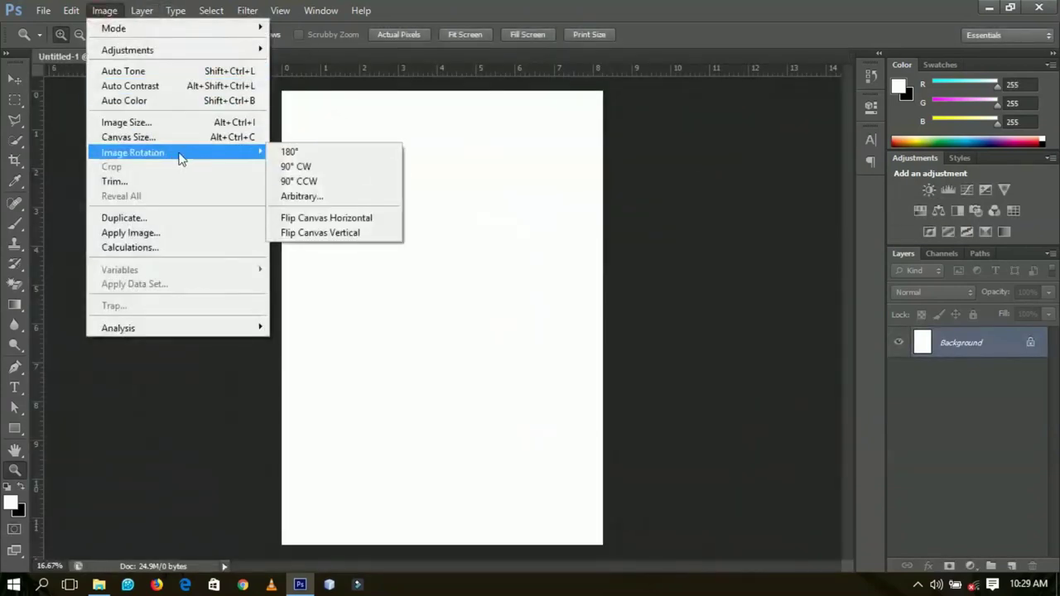
click(320, 167)
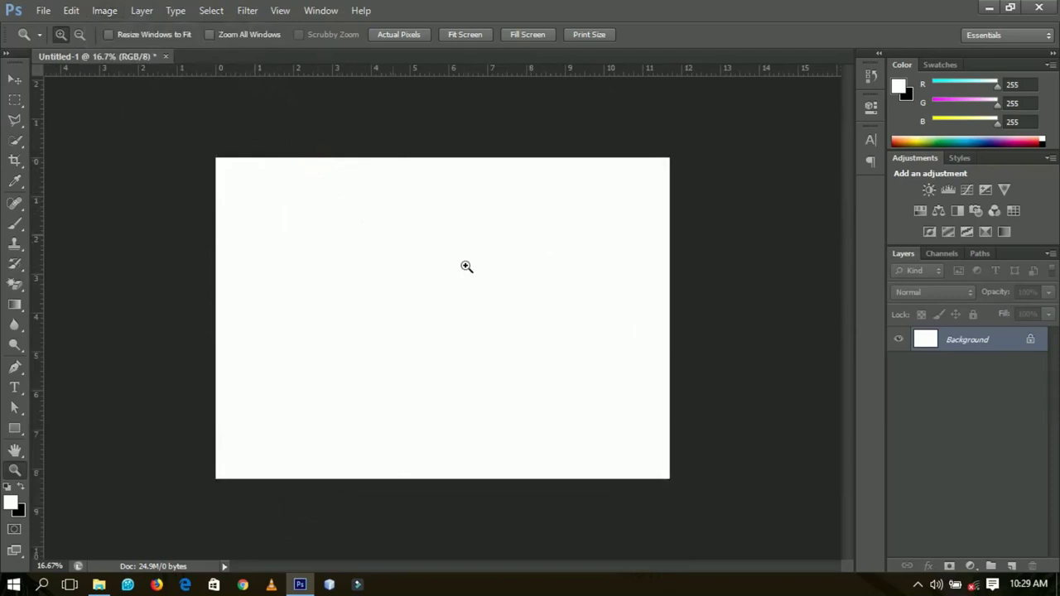
click(15, 79)
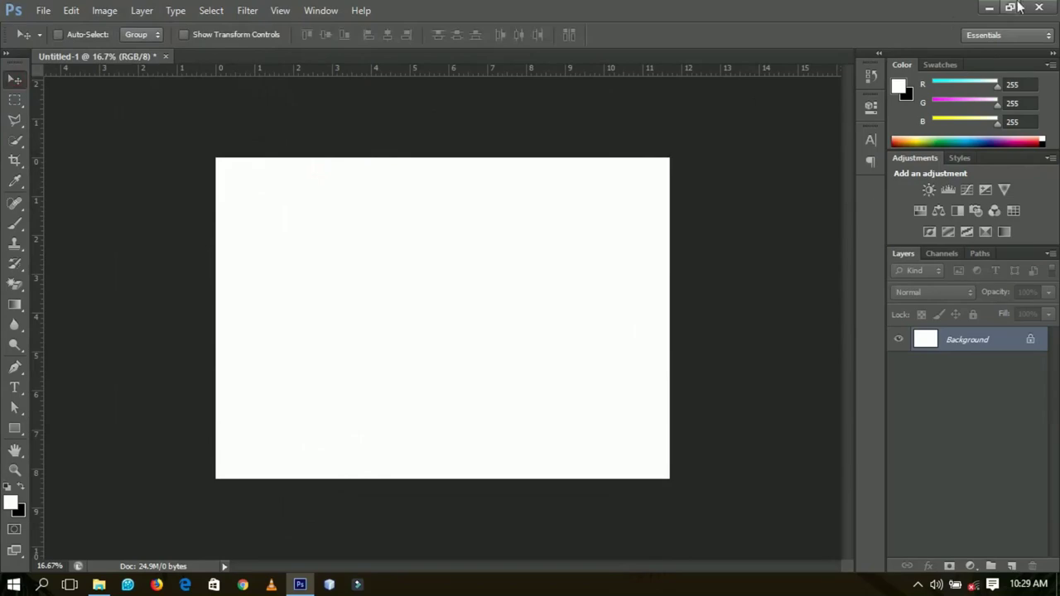
- Minimize Photoshop and preview the food photos on the desktop, including Restaurant-Food-9
click(989, 8)
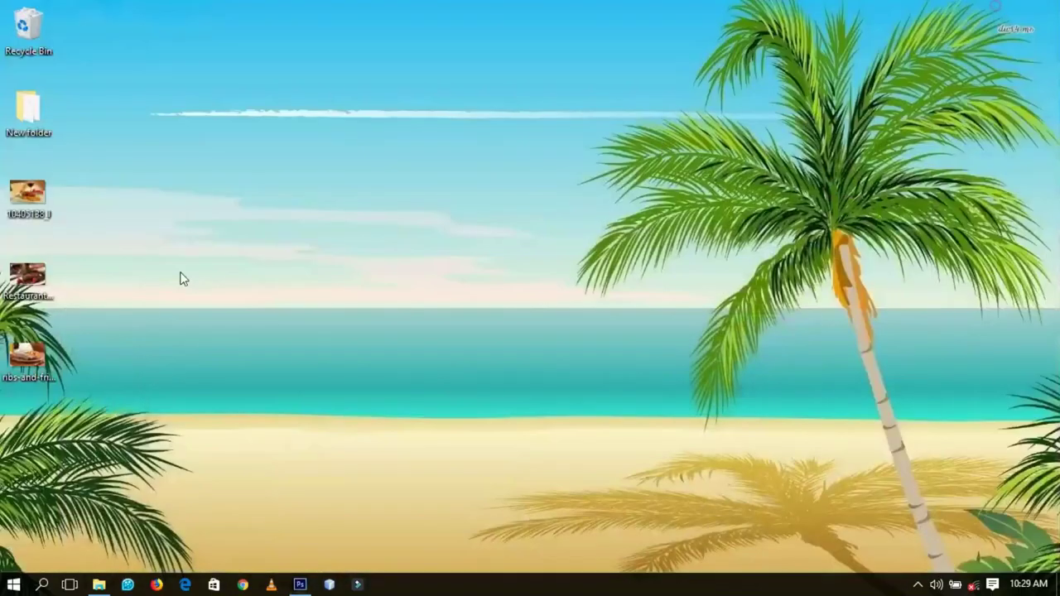
double_click(23, 208)
click(1042, 9)
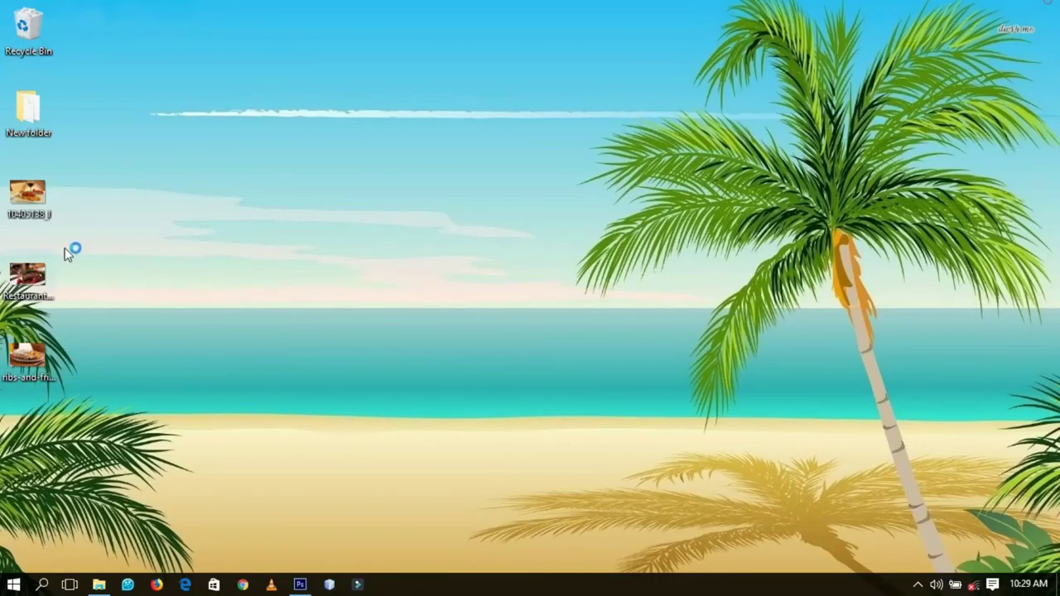
double_click(17, 280)
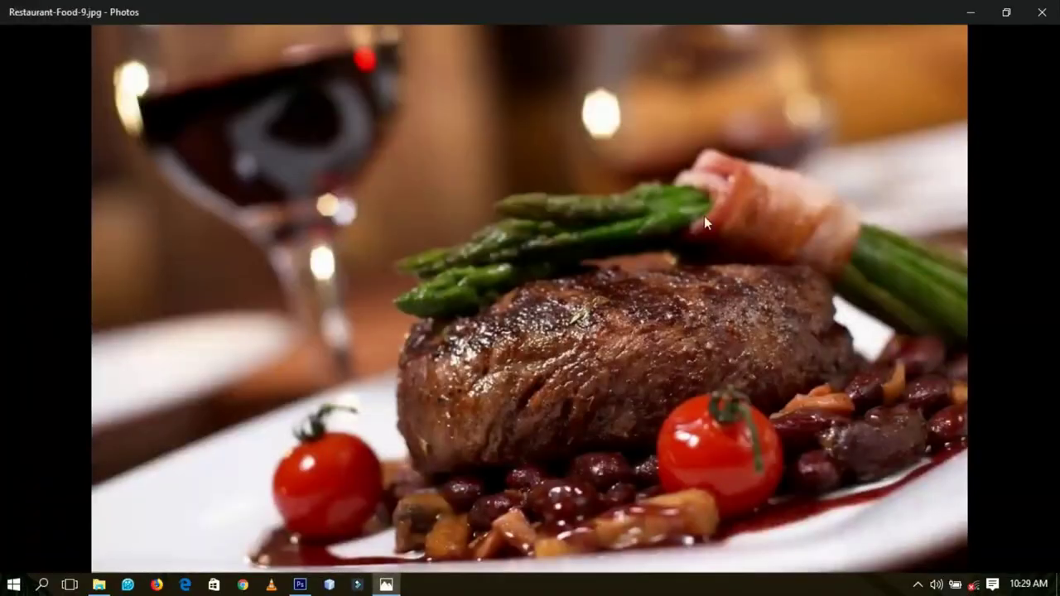
click(1042, 12)
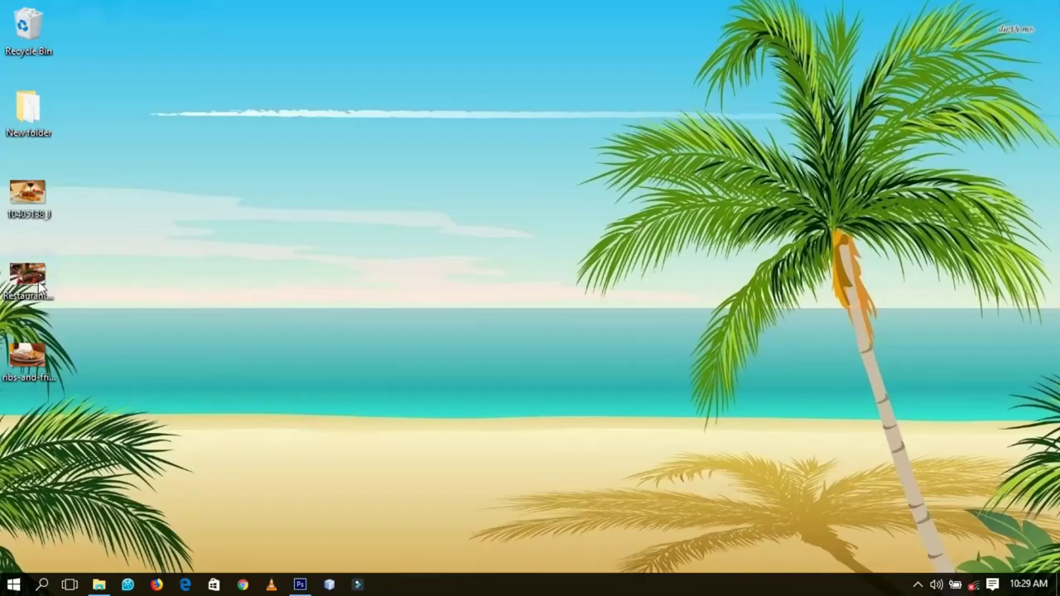
- Place Restaurant-Food-9 into the flyer, enlarge it slightly, and move it up to the page top
drag(40, 285, 456, 372)
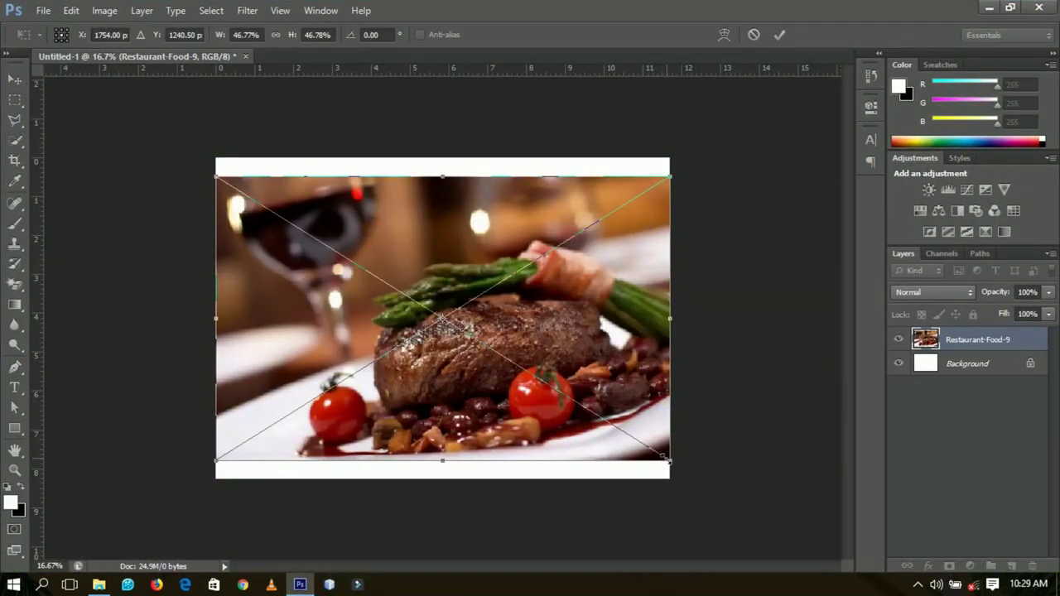
drag(668, 458, 687, 469)
key(Return)
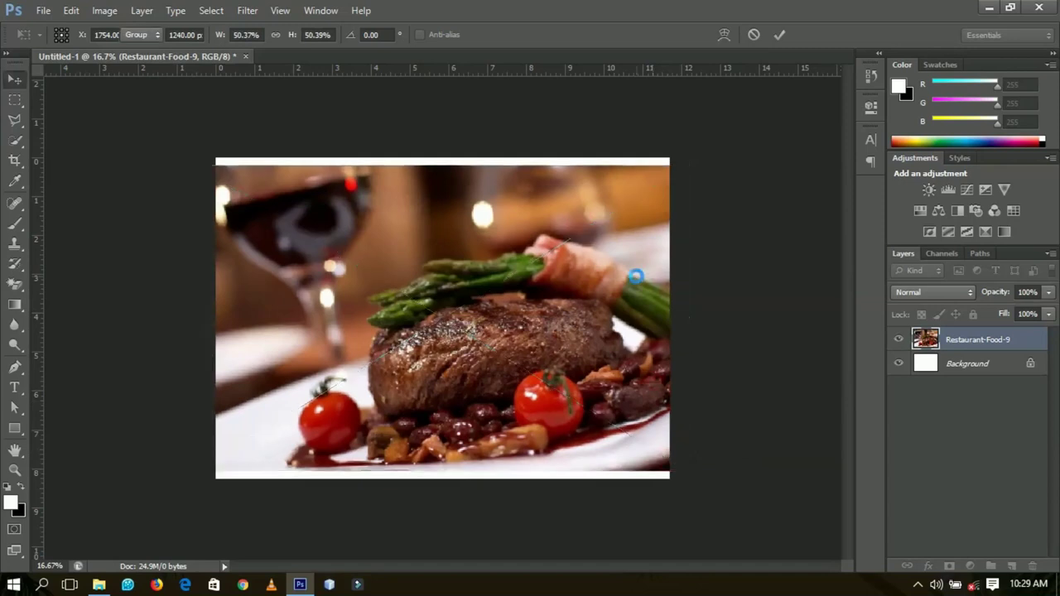
drag(715, 395, 647, 332)
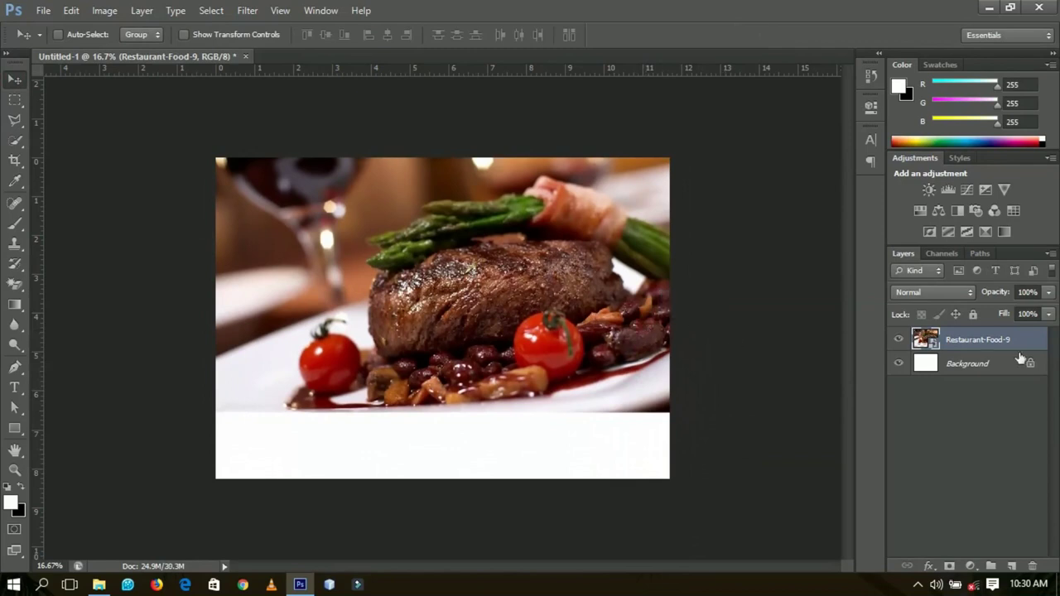
- Rasterize the Restaurant-Food-9 layer and raise the photo a little
right_click(984, 339)
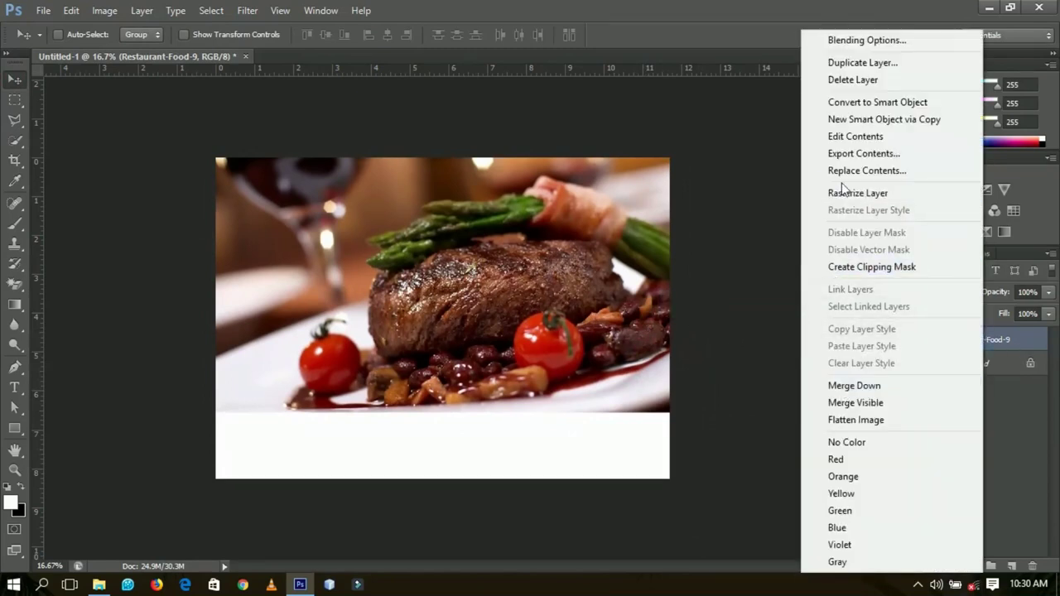
click(840, 194)
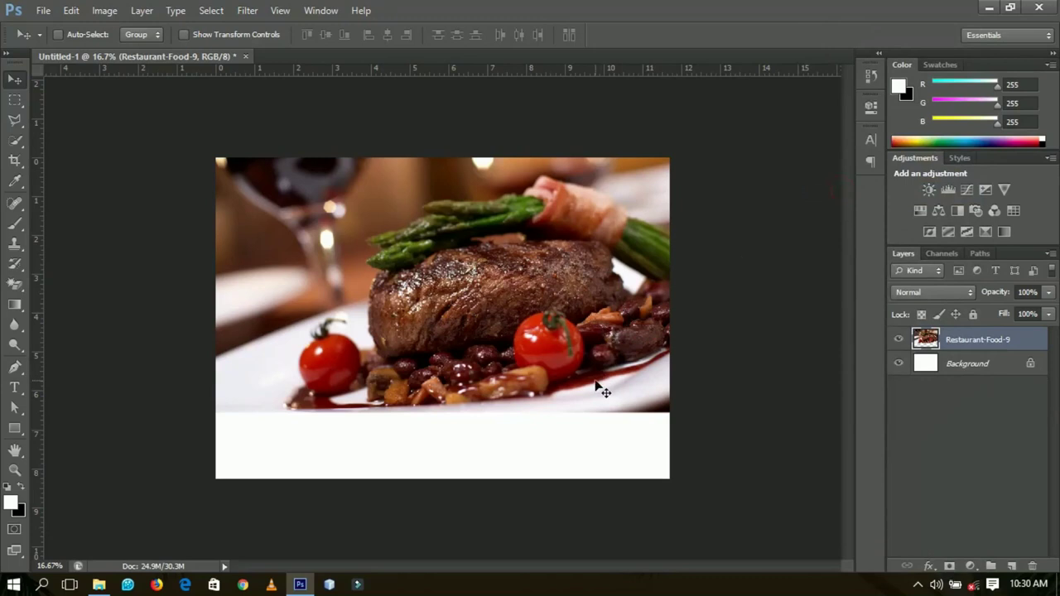
drag(599, 385, 594, 371)
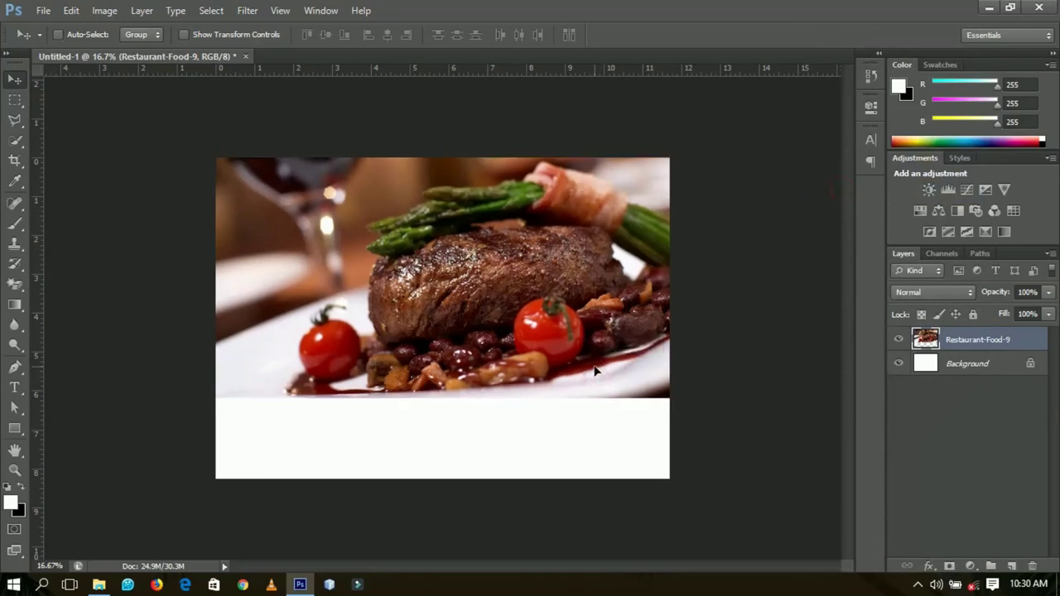
- Draw a rectangle shape across the bottom of the page and align it with the page
click(16, 432)
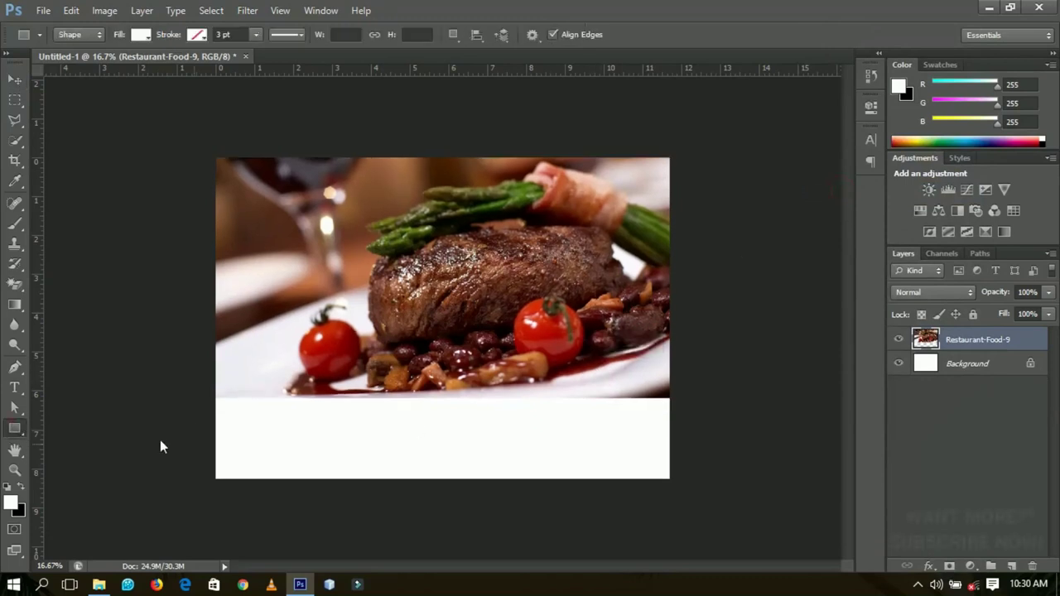
drag(223, 375, 710, 550)
key(v)
drag(539, 427, 521, 426)
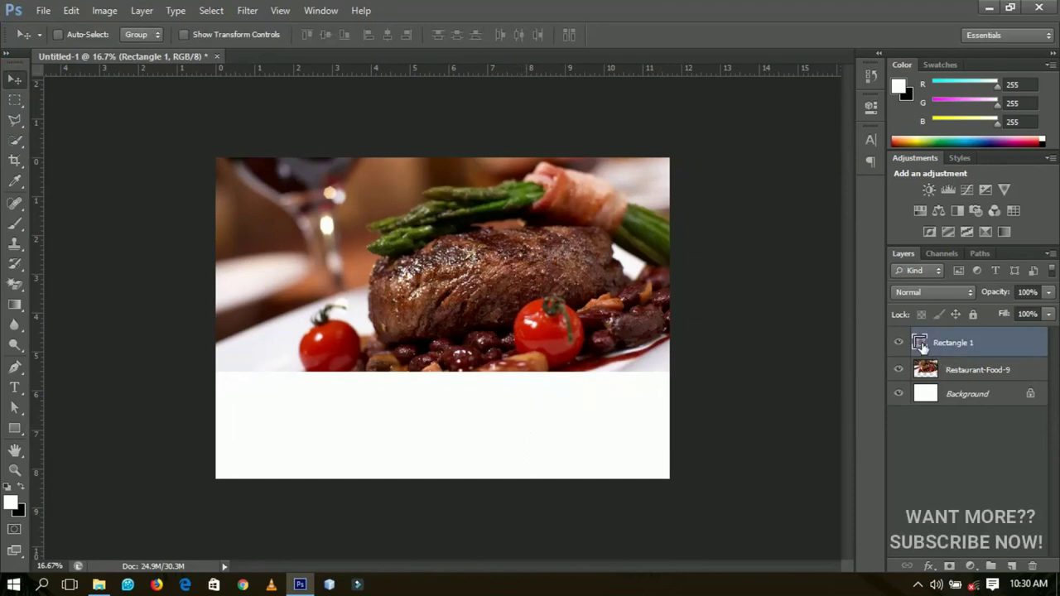
- Fill Rectangle 1 with dark maroon #2f0000
double_click(919, 345)
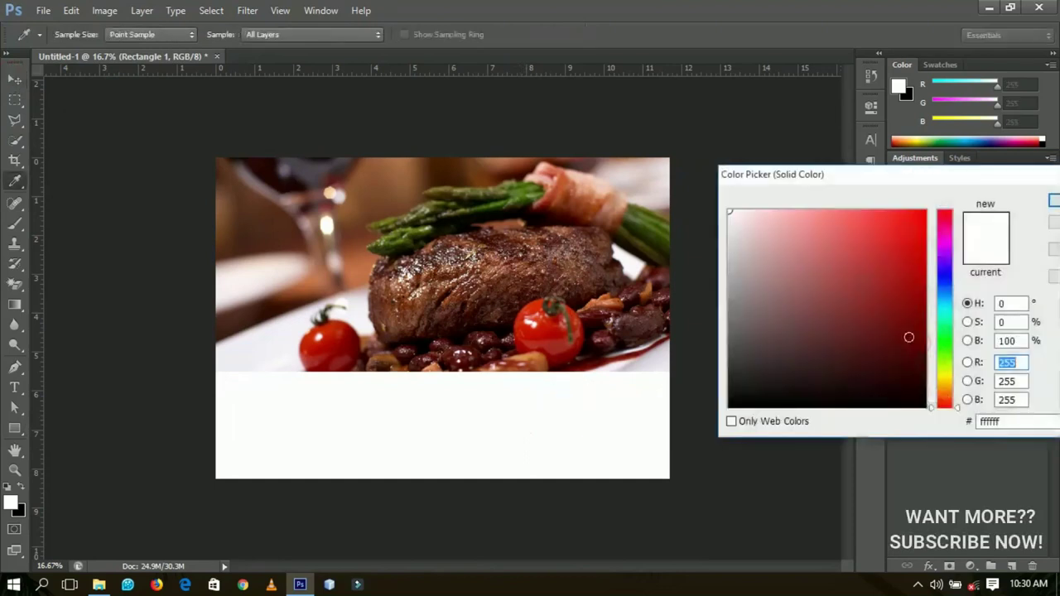
mouse_move(904, 338)
mouse_down()
mouse_move(926, 381)
mouse_move(926, 372)
mouse_up()
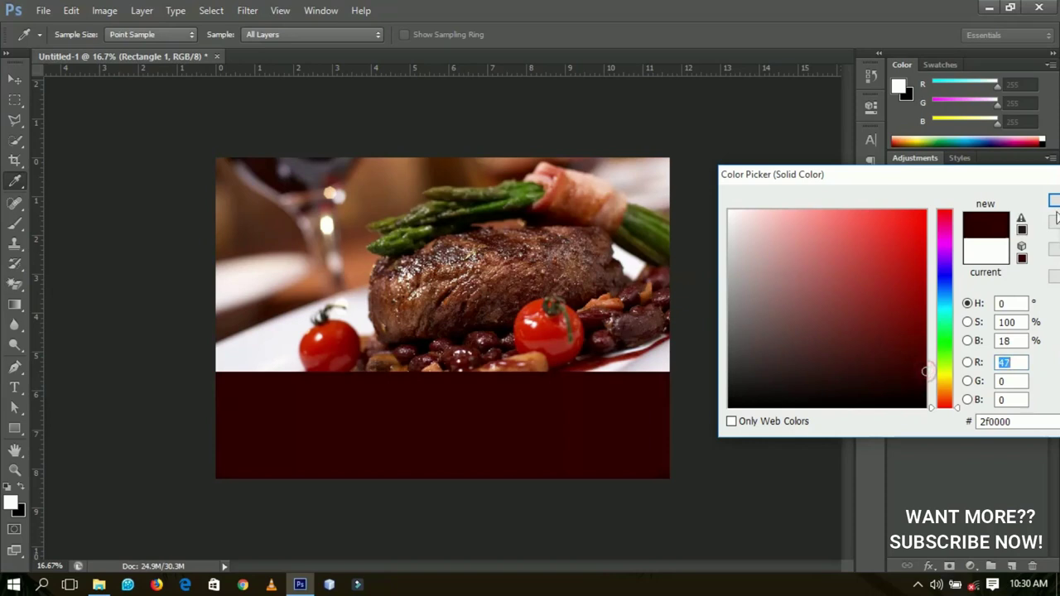
key(Return)
- Duplicate the Rectangle 1 layer to make Rectangle 1 copy
right_click(457, 242)
click(503, 249)
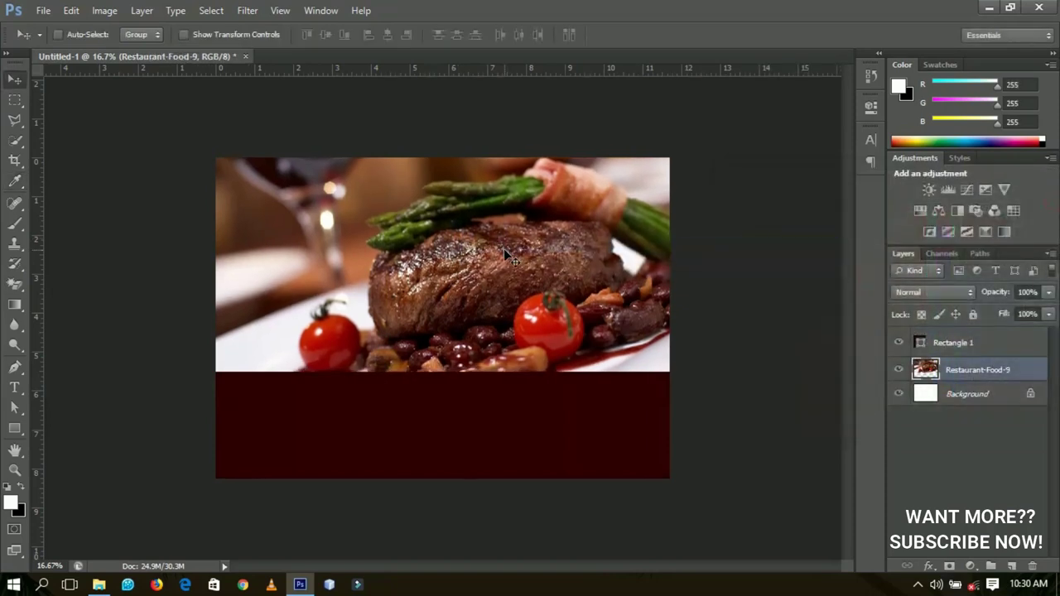
click(947, 347)
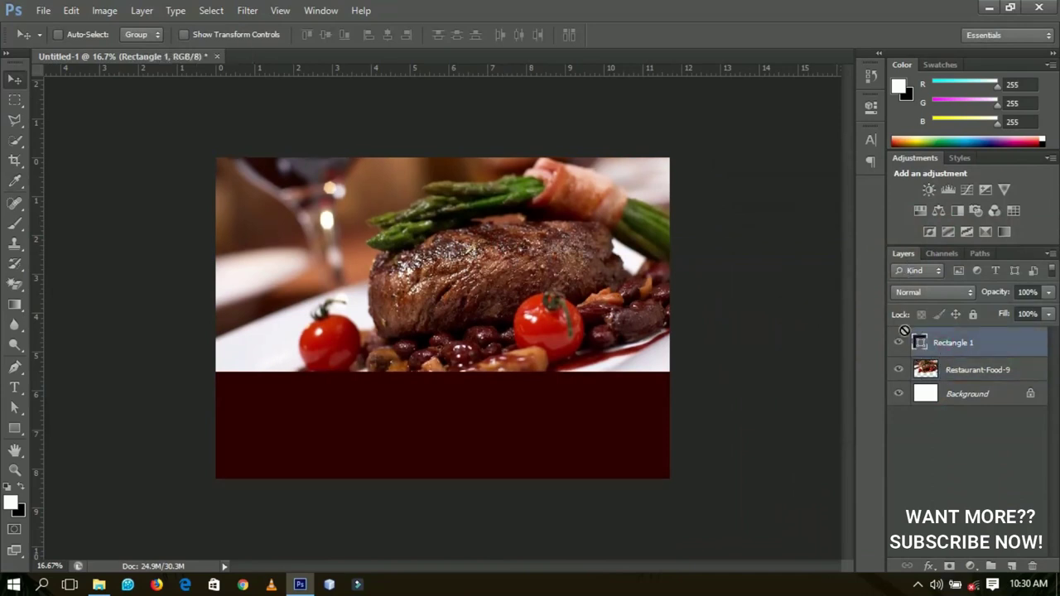
drag(904, 330, 915, 341)
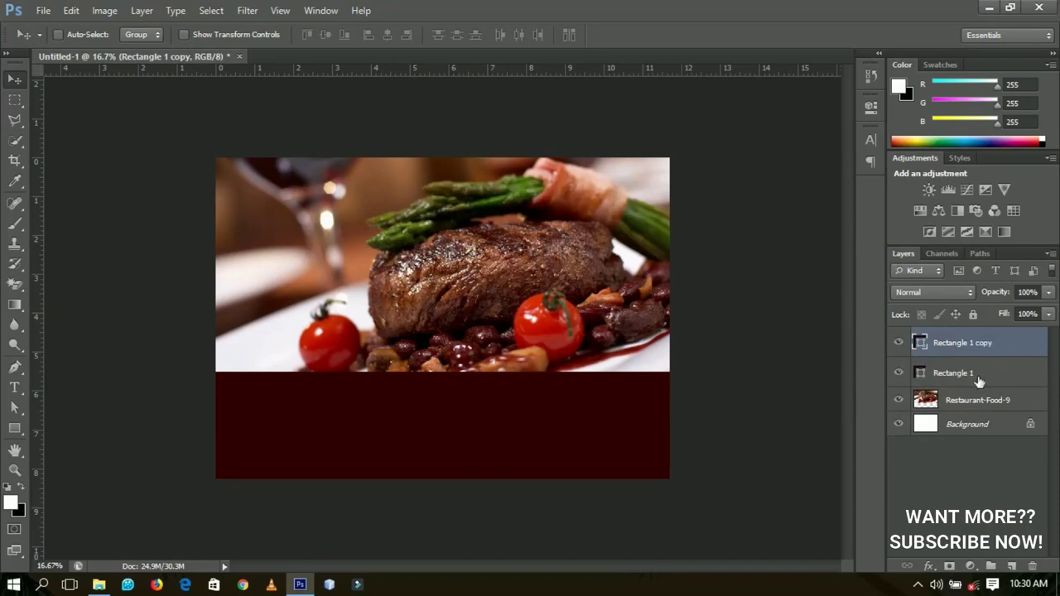
- Recolour the lower Rectangle 1 to golden orange #ffae00 so a thin stripe shows above the band
click(965, 377)
double_click(920, 377)
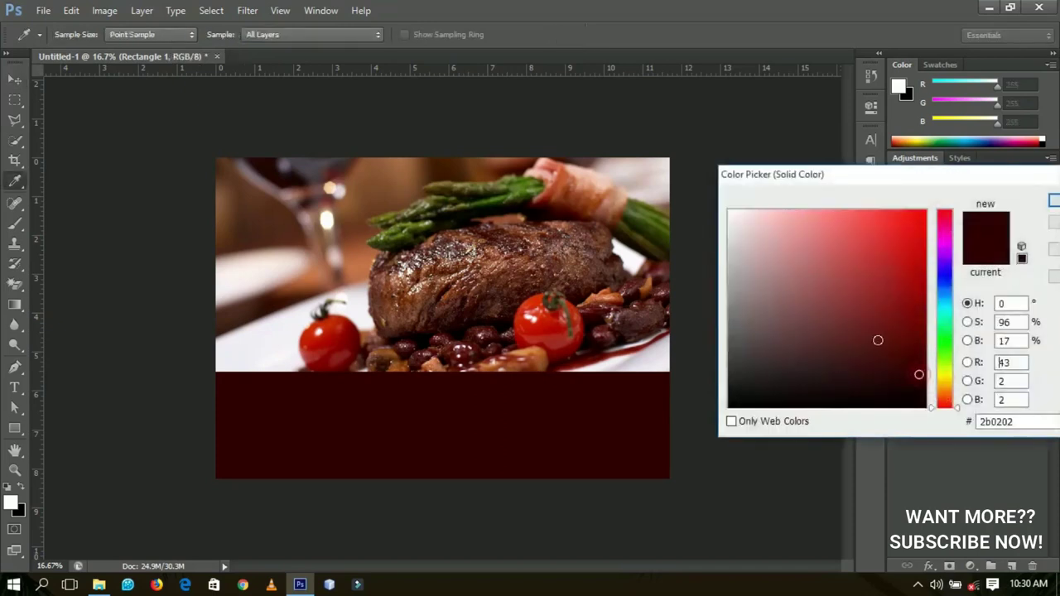
click(945, 389)
drag(950, 396, 950, 391)
drag(903, 271, 931, 192)
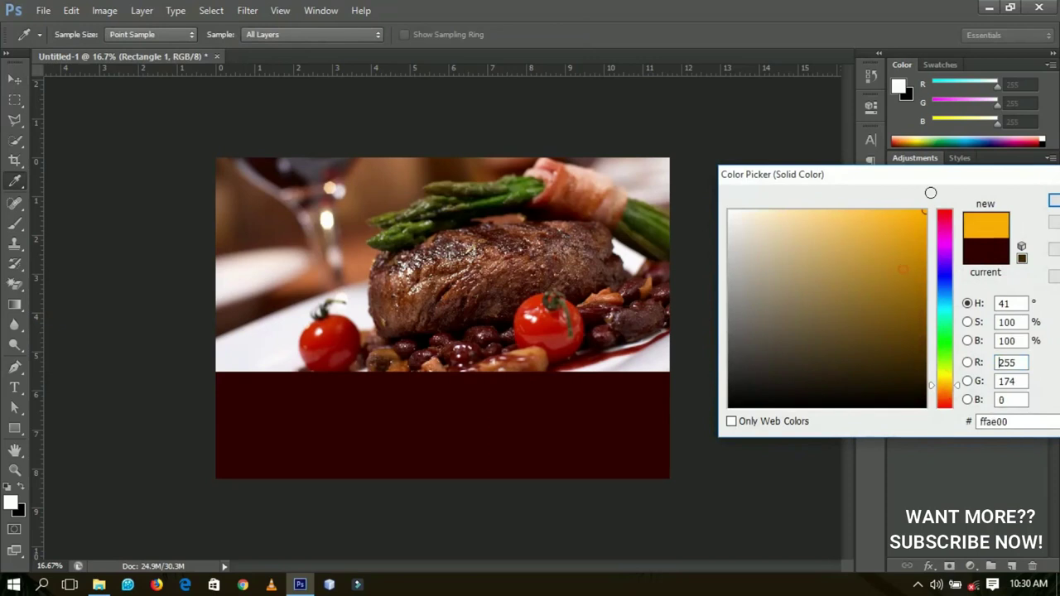
click(1054, 201)
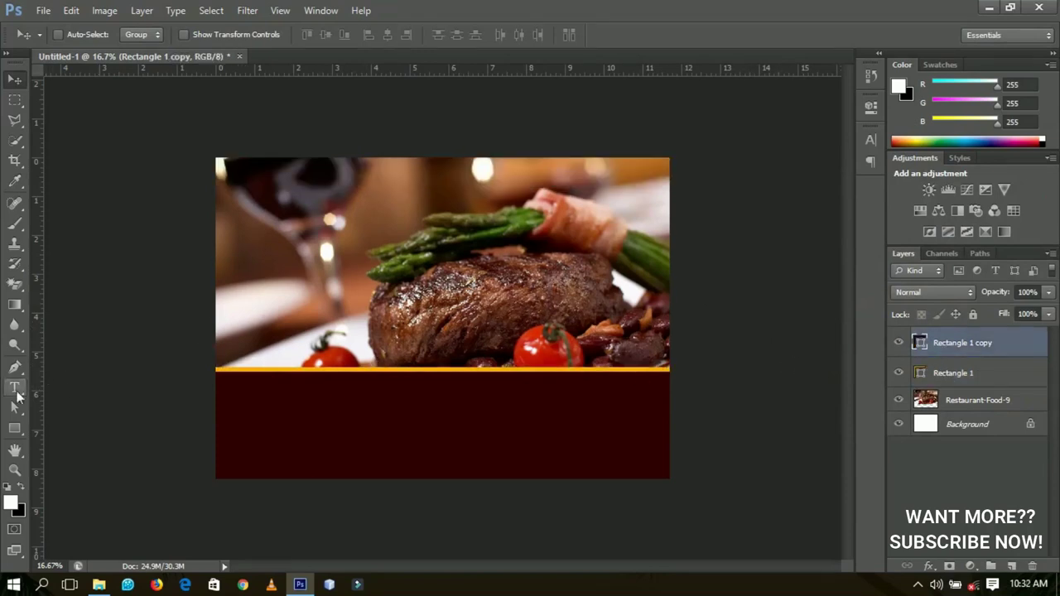
- Select both rectangle layers and nudge the maroon band and golden stripe down two steps
click(15, 388)
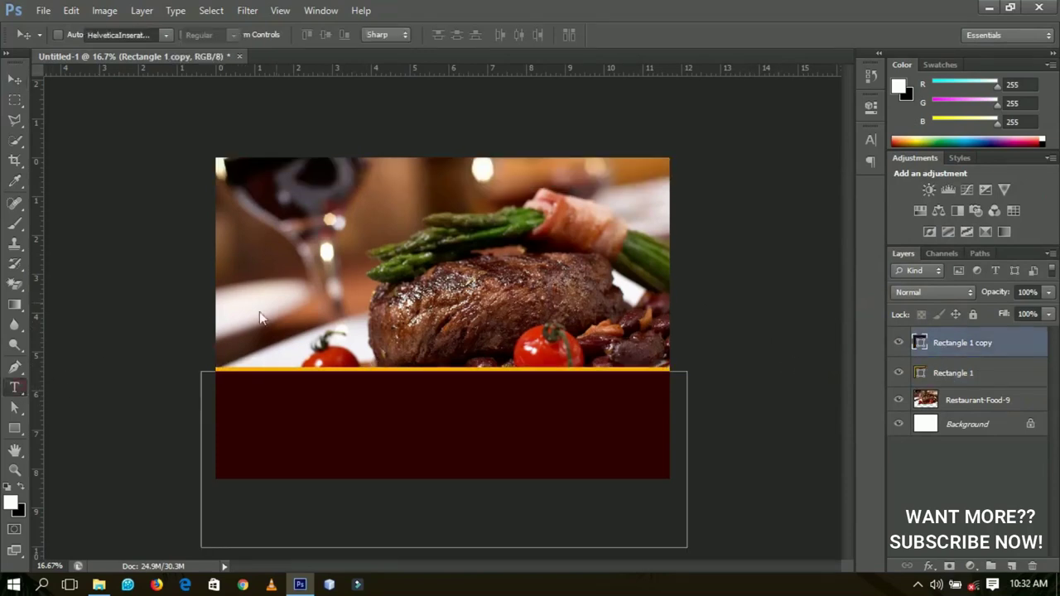
double_click(957, 373)
key(Return)
shift+click(1022, 355)
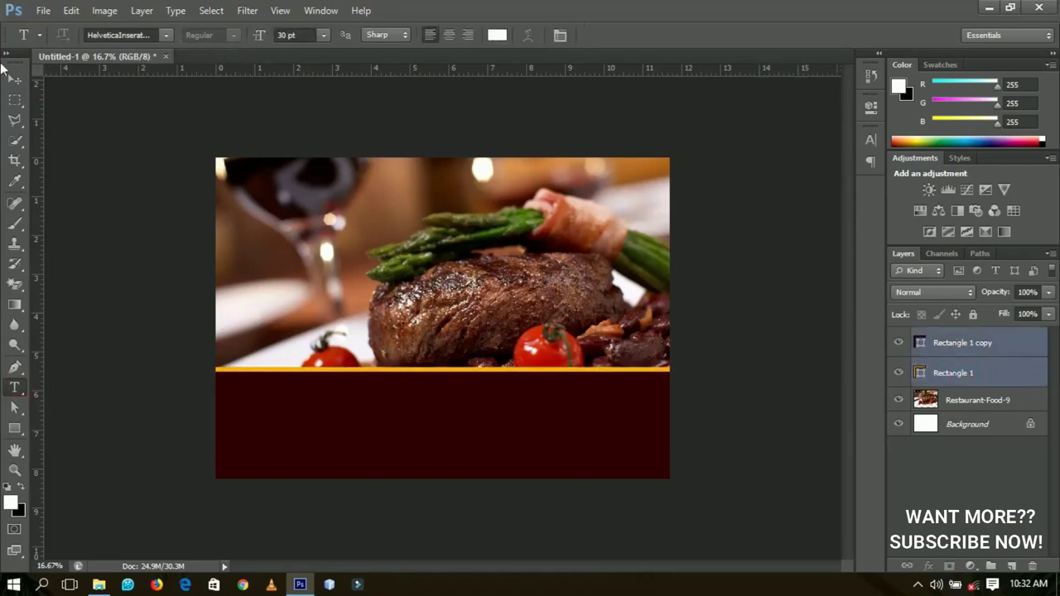
click(10, 82)
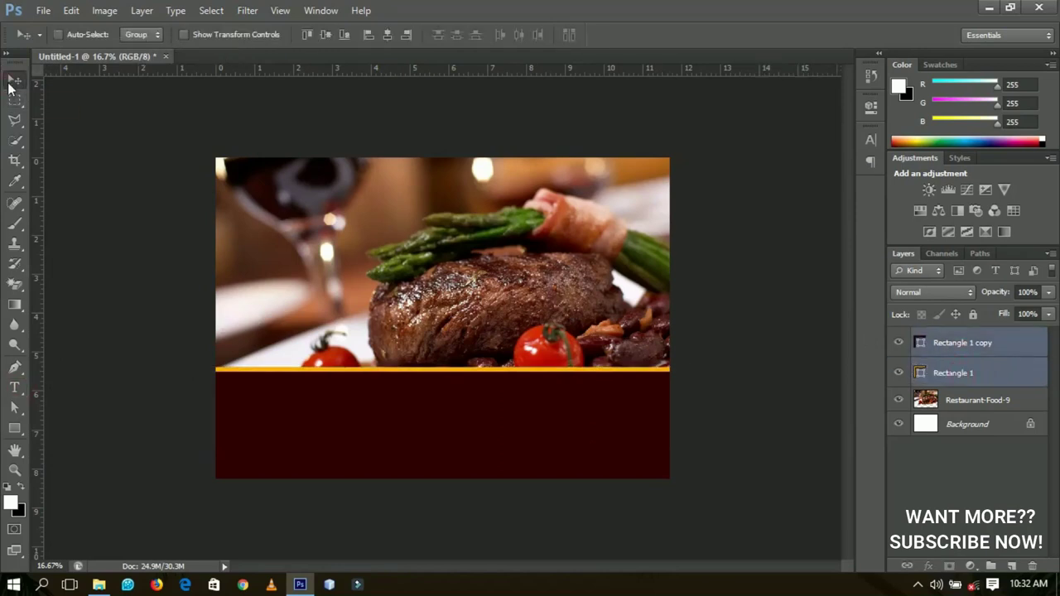
key(shift+Down)
key(shift+Down)
key(shift+Down)
key(shift+Down)
key(shift+Down)
key(shift+Down)
key(shift+Down)
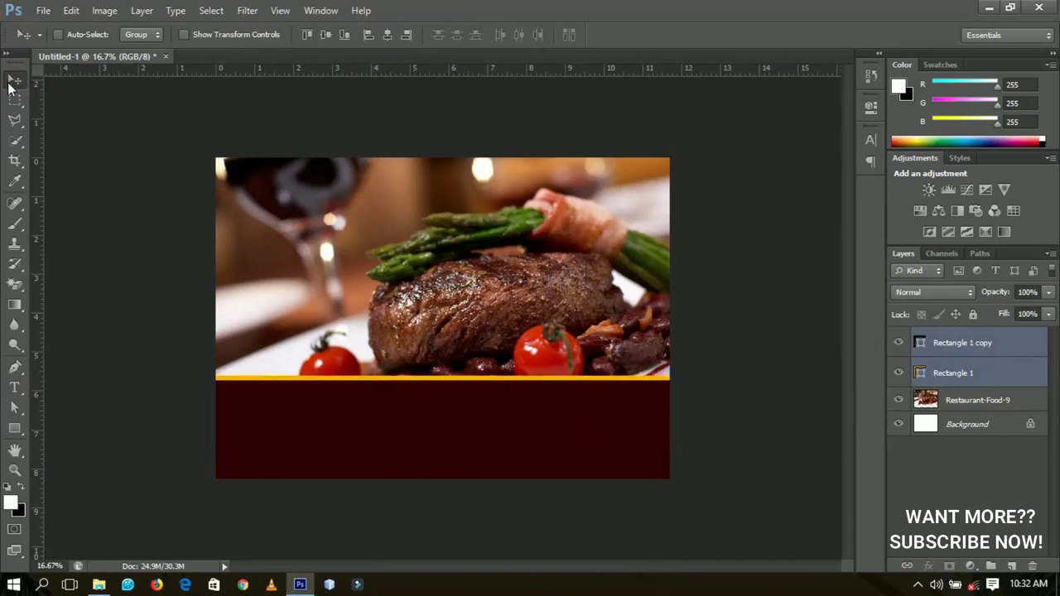
key(shift+Down)
key(shift+Down)
key(shift+Down)
key(shift+Down)
key(shift+Down)
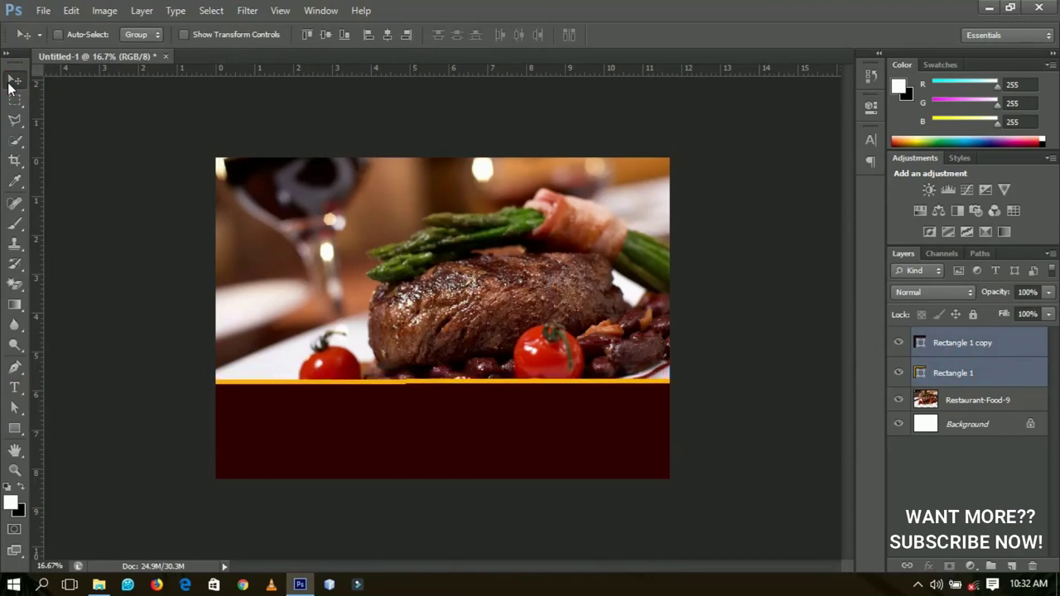
- Nudge the Restaurant-Food-9 photo down then back up to meet the band
right_click(495, 280)
click(523, 287)
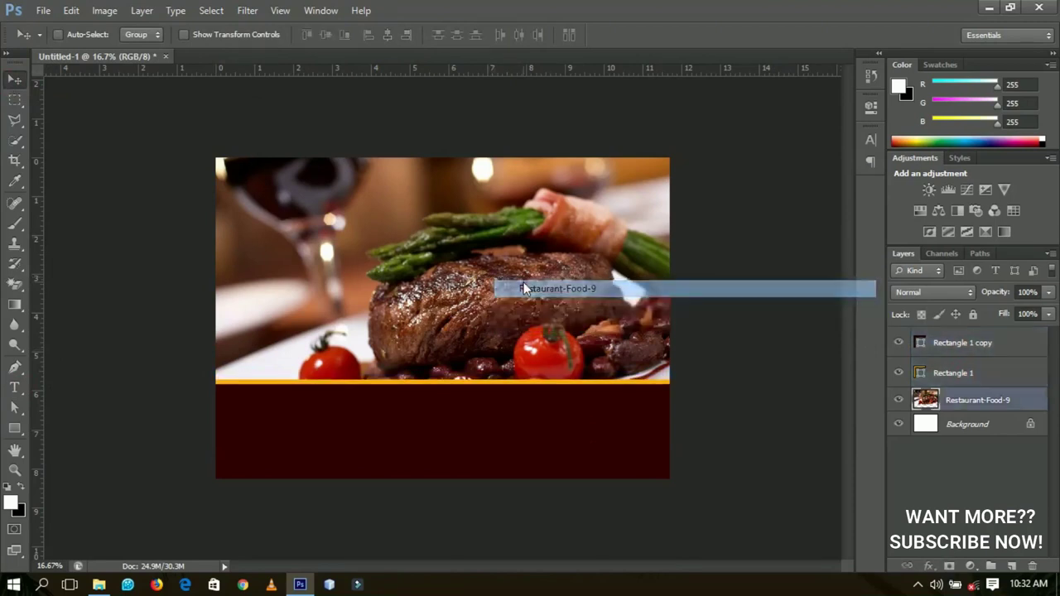
key(shift+Down)
key(shift+Down)
key(shift+Down)
key(shift+Down)
key(shift+Down)
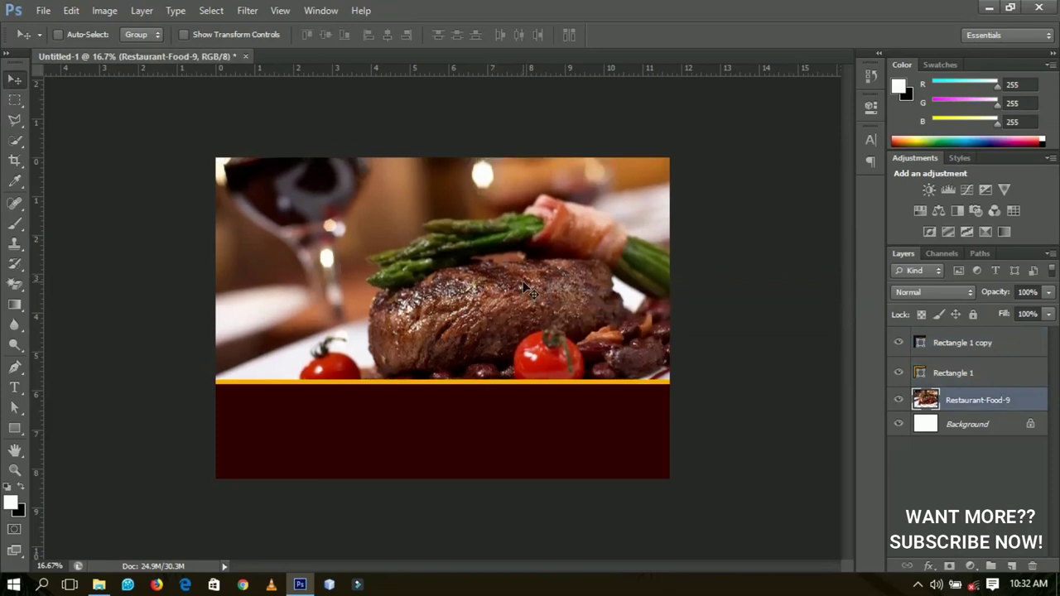
key(shift+Up)
key(shift+Up)
key(shift+Up)
key(shift+Up)
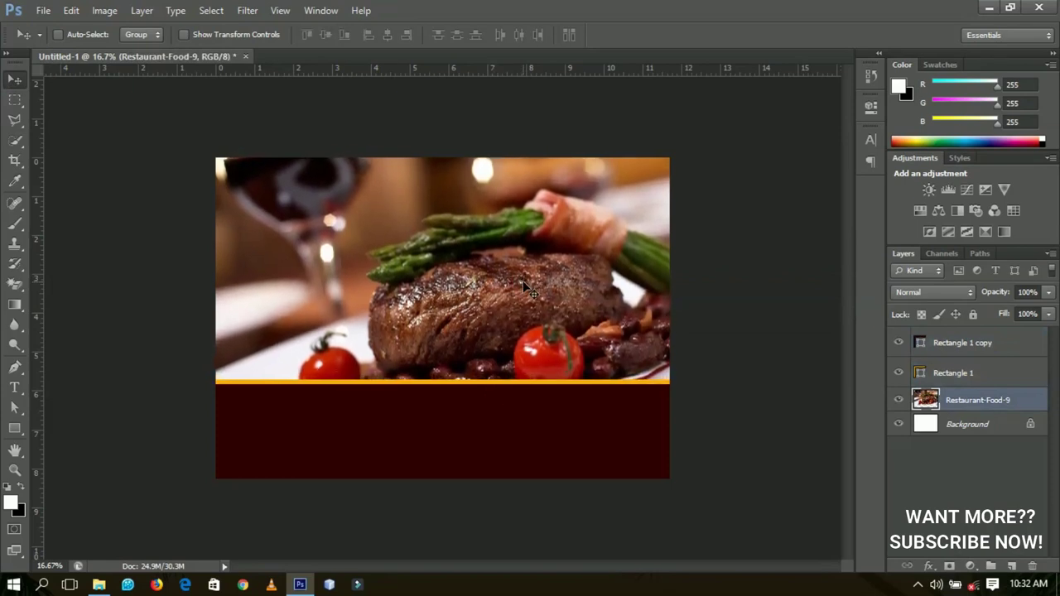
key(shift+Up)
key(shift+Up)
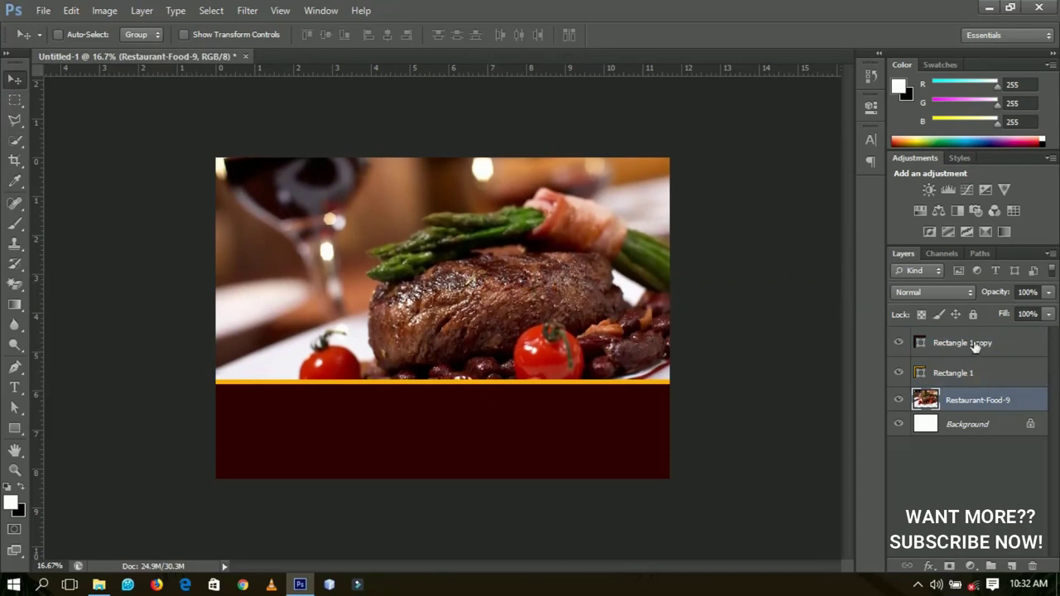
click(976, 346)
click(14, 387)
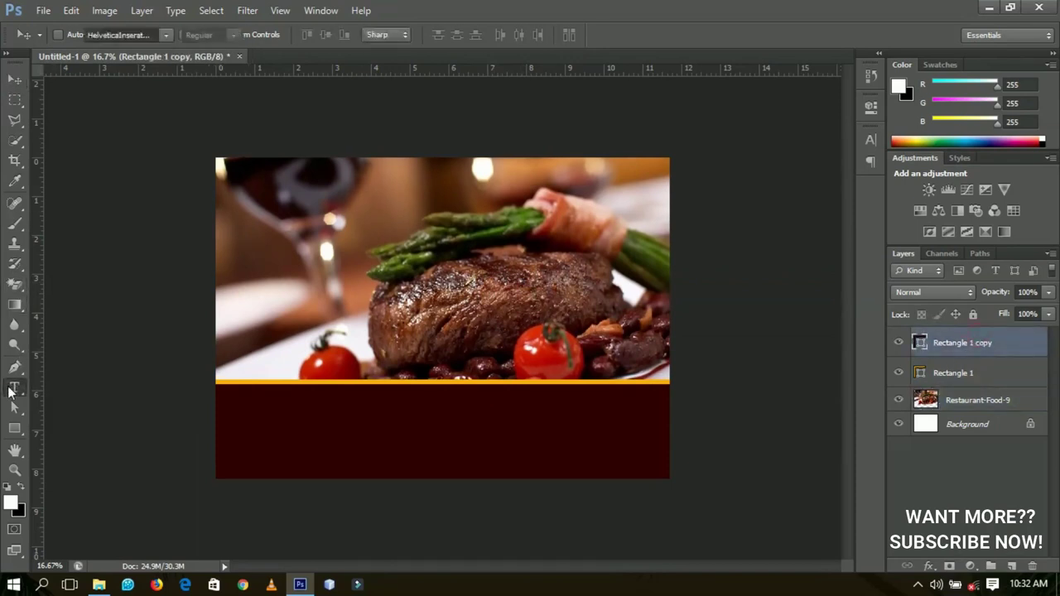
- Type the restaurant name ACHIAMAA in white over the upper left of the steak photo
click(287, 261)
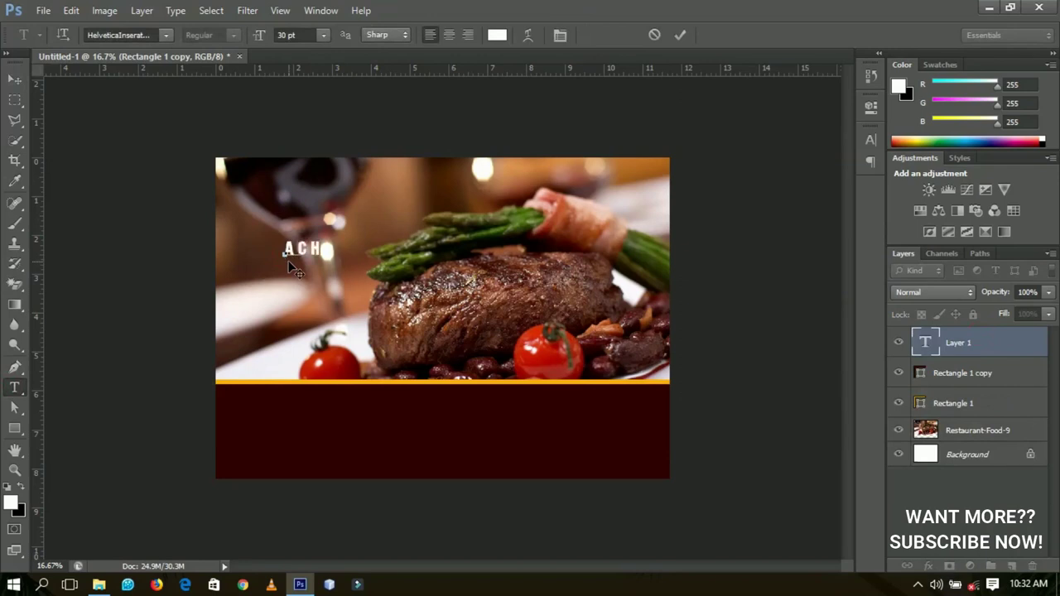
text(ACHAAA)
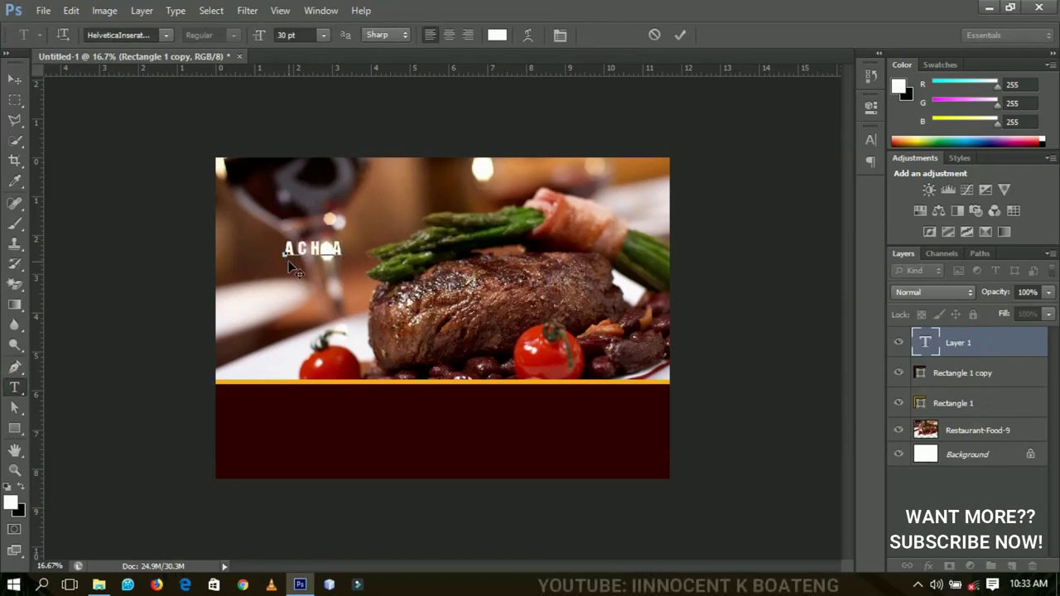
key(BackSpace)
text(M)
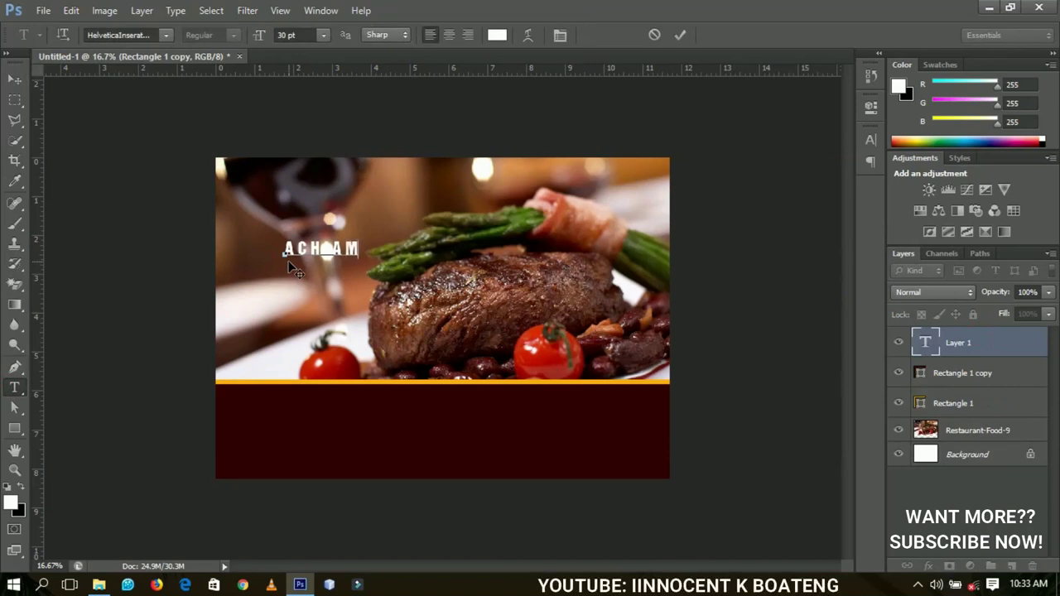
text(A A)
- Add a drop shadow to the ACHIAMAA text layer
click(15, 79)
right_click(986, 351)
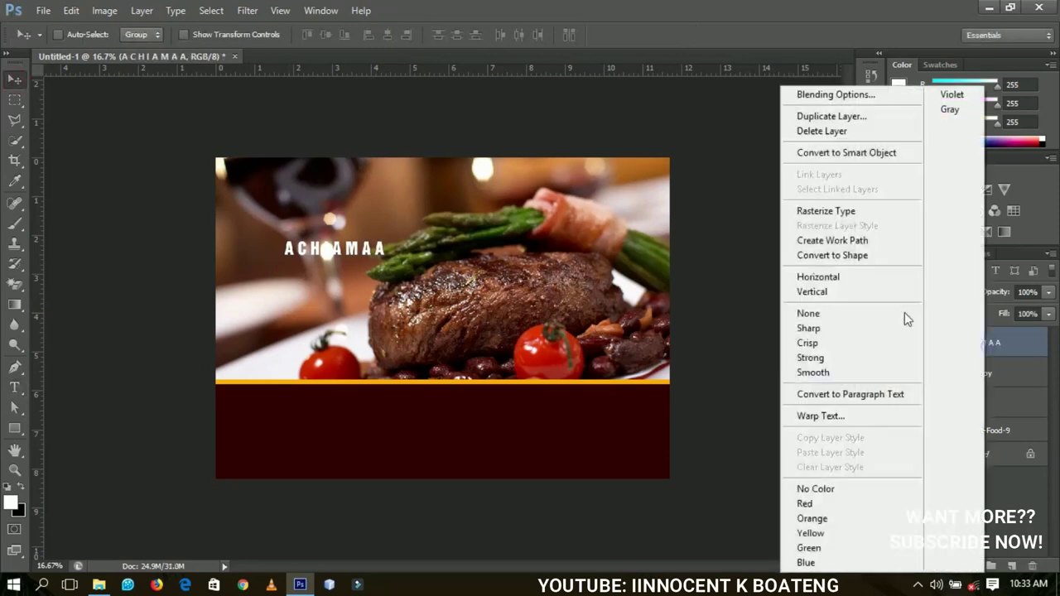
key(Escape)
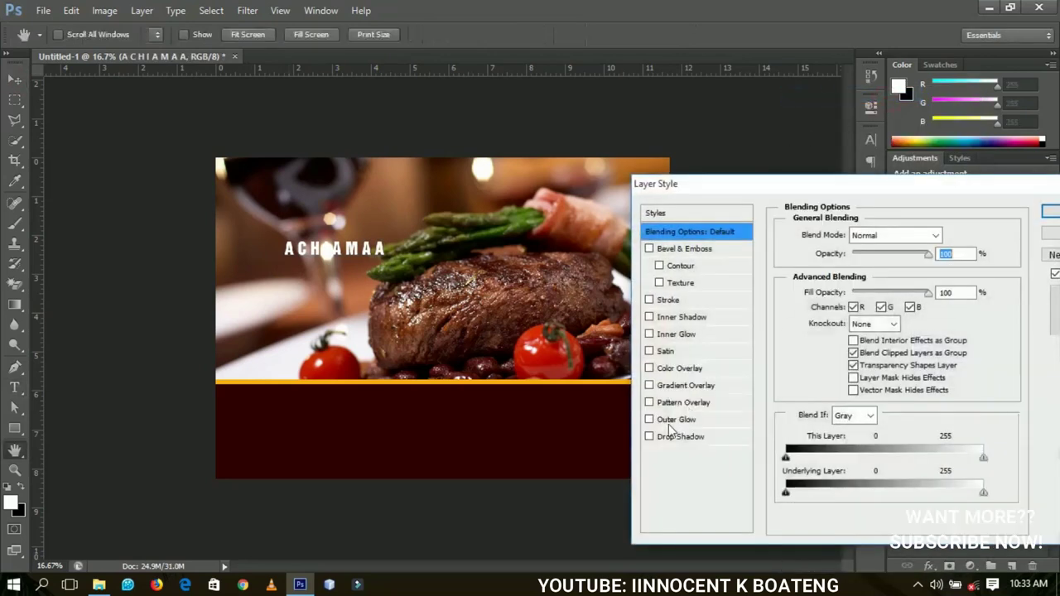
click(651, 437)
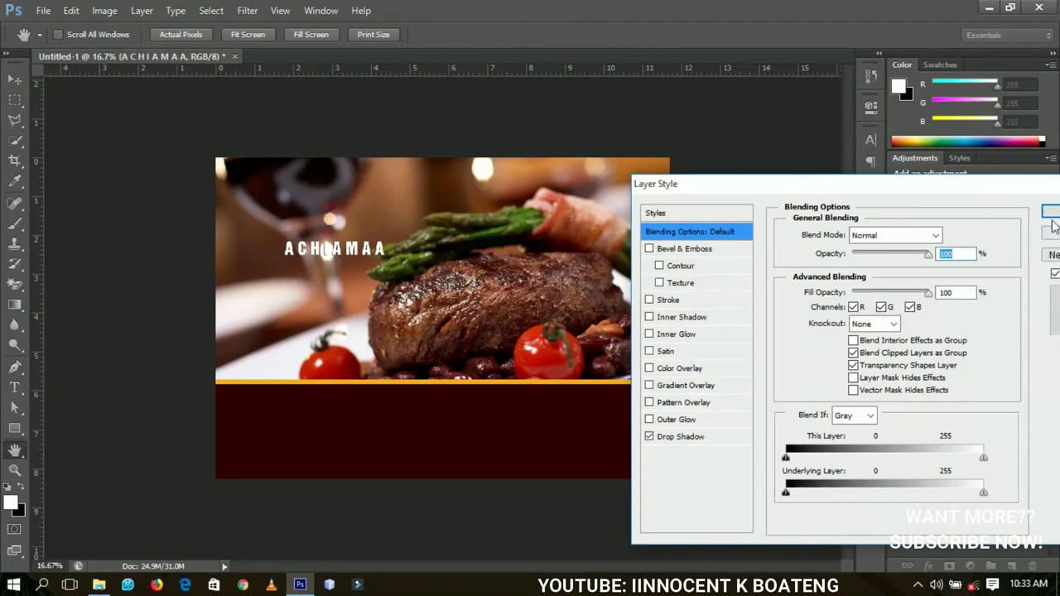
click(1051, 211)
- Shift the ACHIAMAA title slightly left and down, then duplicate its layer
click(12, 75)
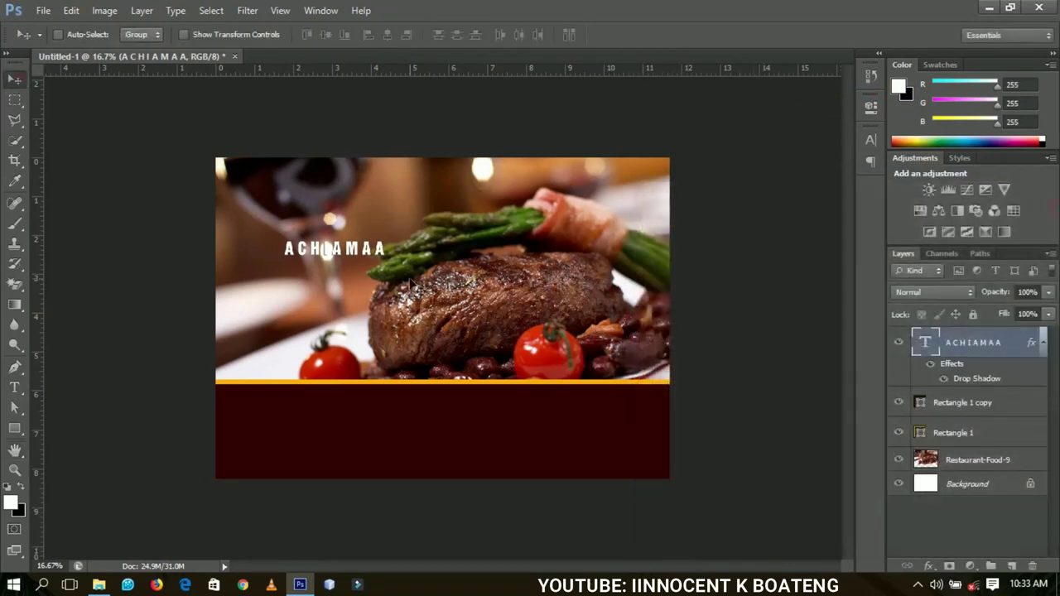
drag(411, 286, 377, 302)
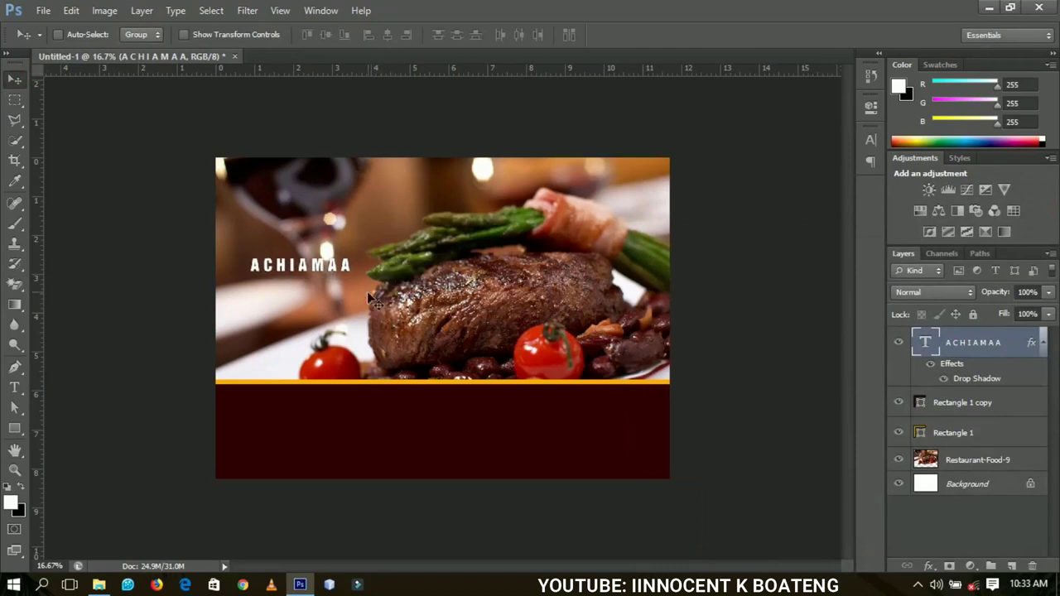
key(ctrl+j)
- Move the duplicated title below ACHIAMAA and change its text to RESTAURANT
drag(324, 271, 316, 294)
key(t)
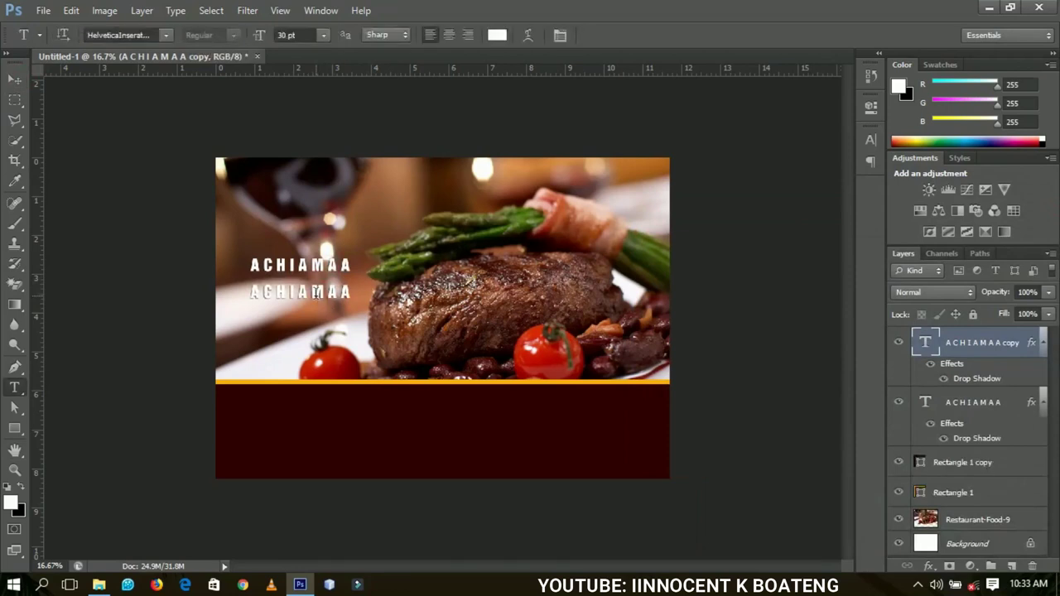
triple_click(317, 291)
text(RESTAURANT)
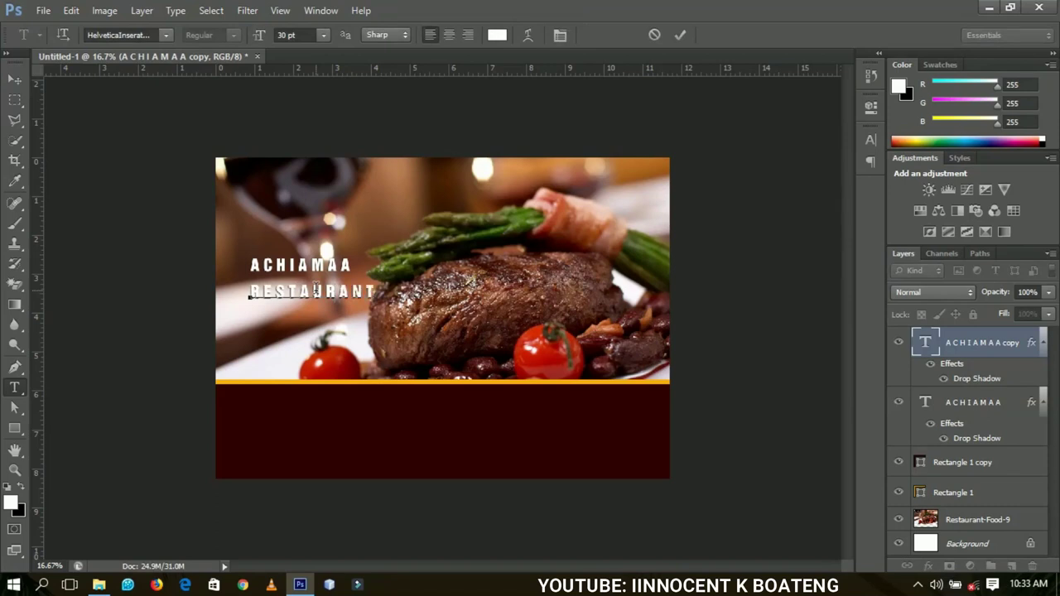
click(1044, 343)
click(1042, 375)
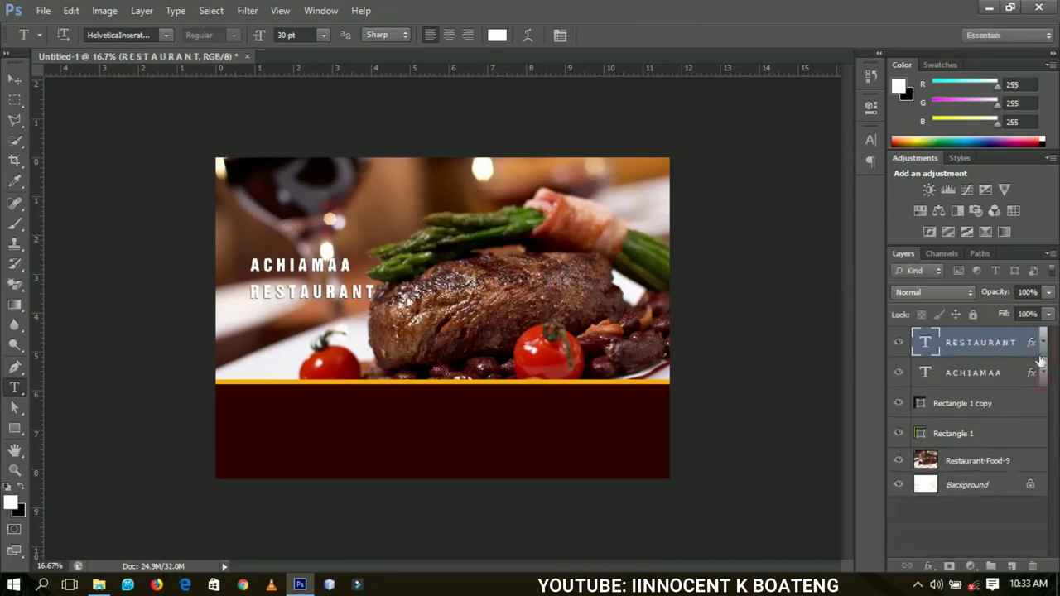
click(1043, 343)
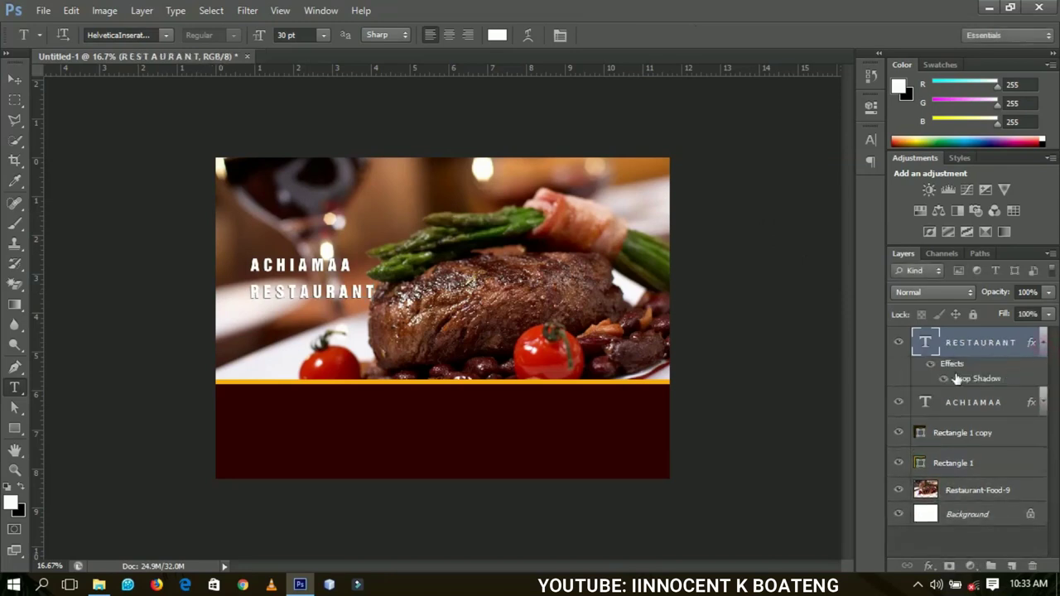
- Recolour the RESTAURANT text black (000000), keeping its drop shadow
double_click(924, 340)
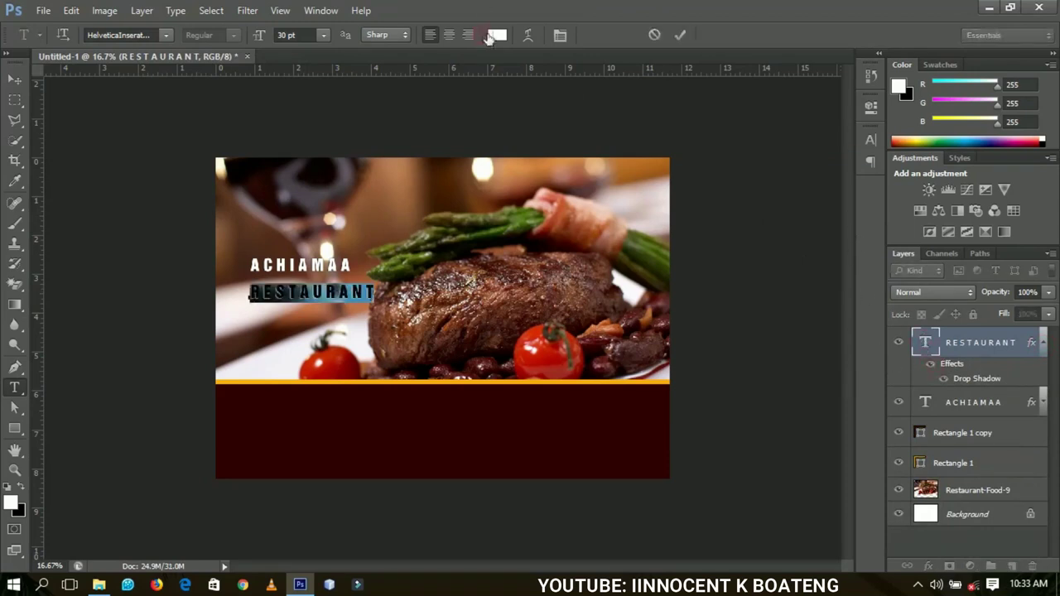
click(496, 34)
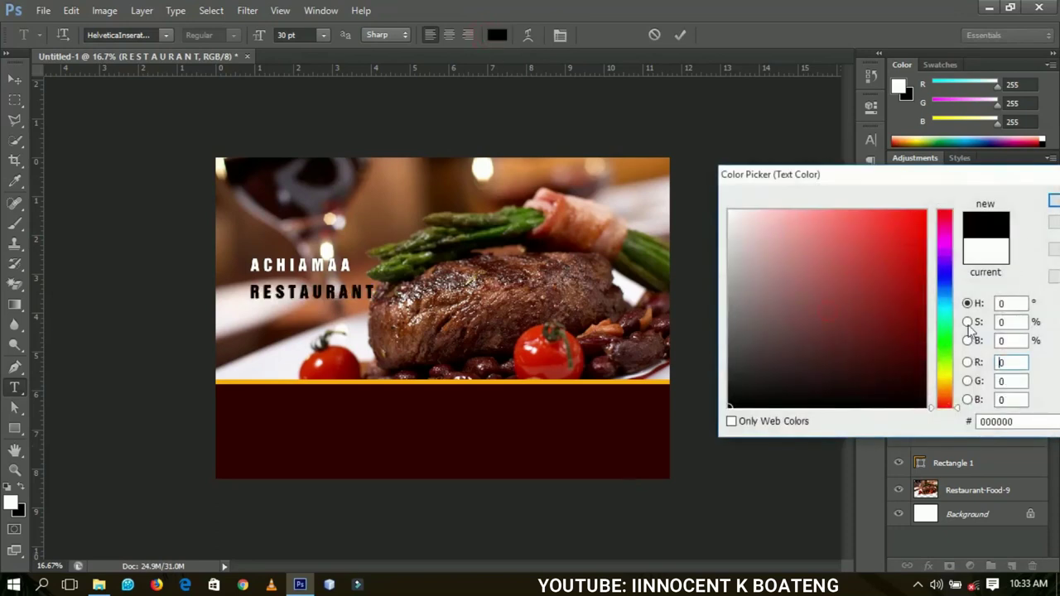
click(1054, 201)
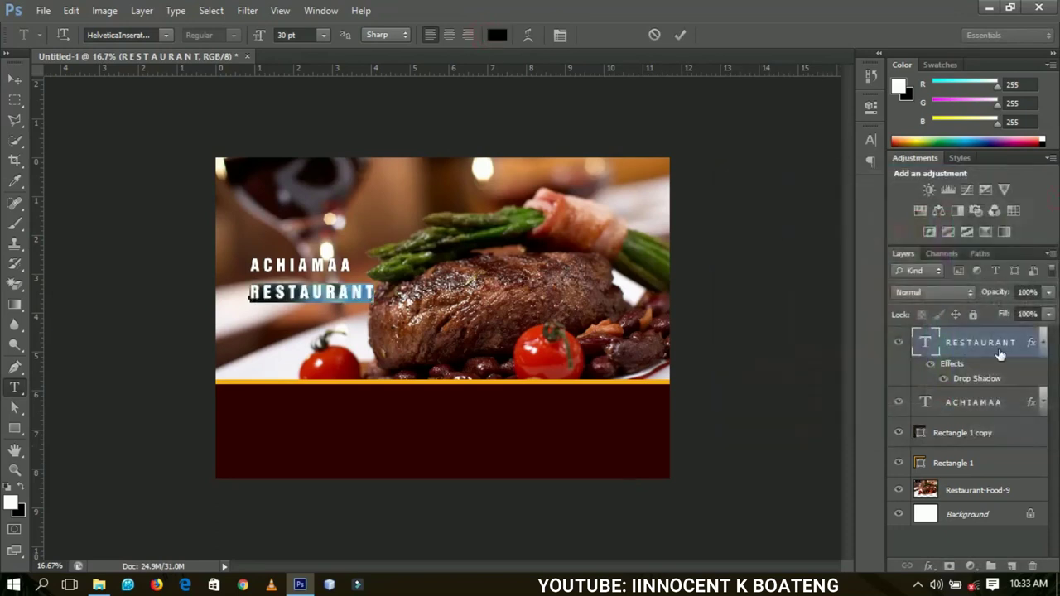
click(944, 383)
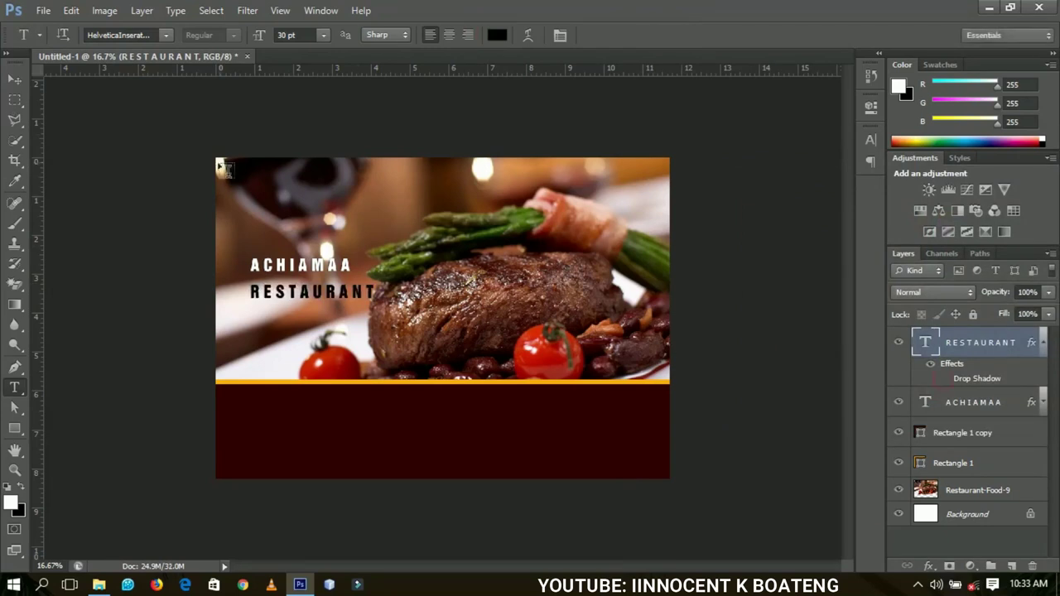
click(16, 79)
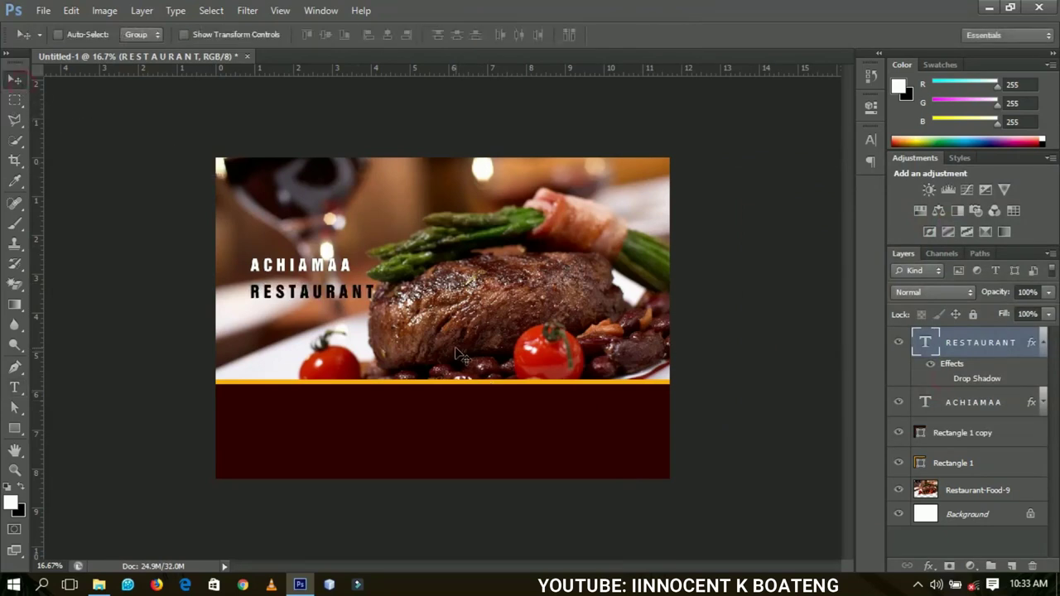
- Nudge the RESTAURANT line slightly up and zoom in on the maroon band
drag(439, 344, 432, 338)
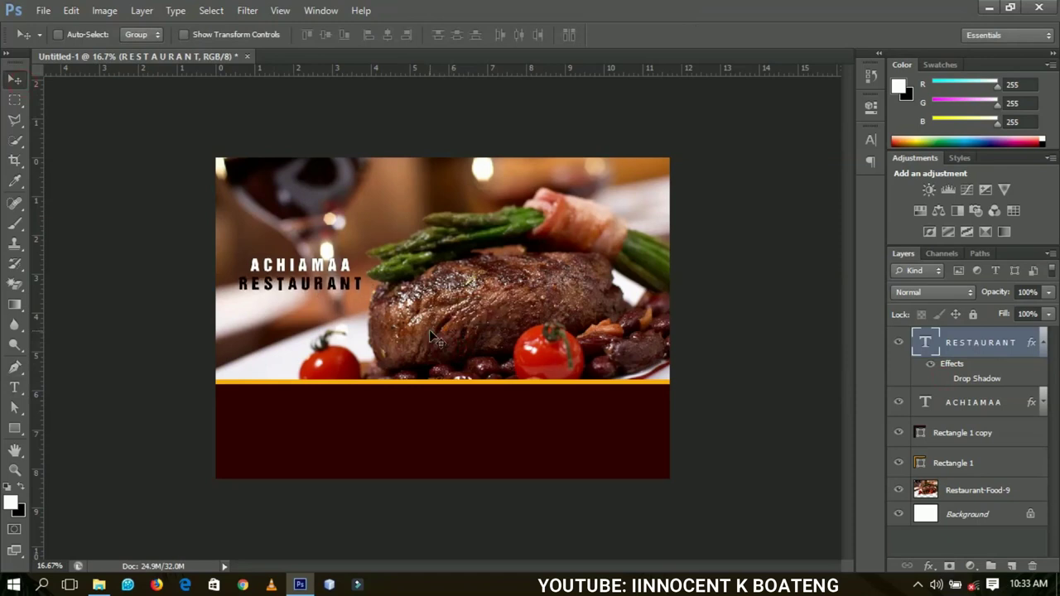
key(z)
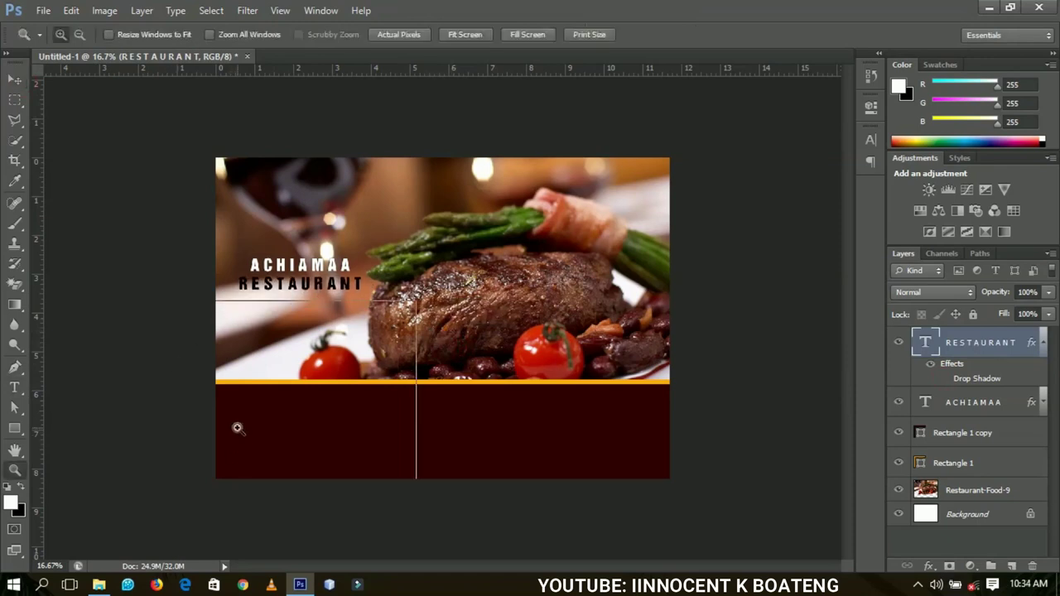
click(238, 432)
click(240, 433)
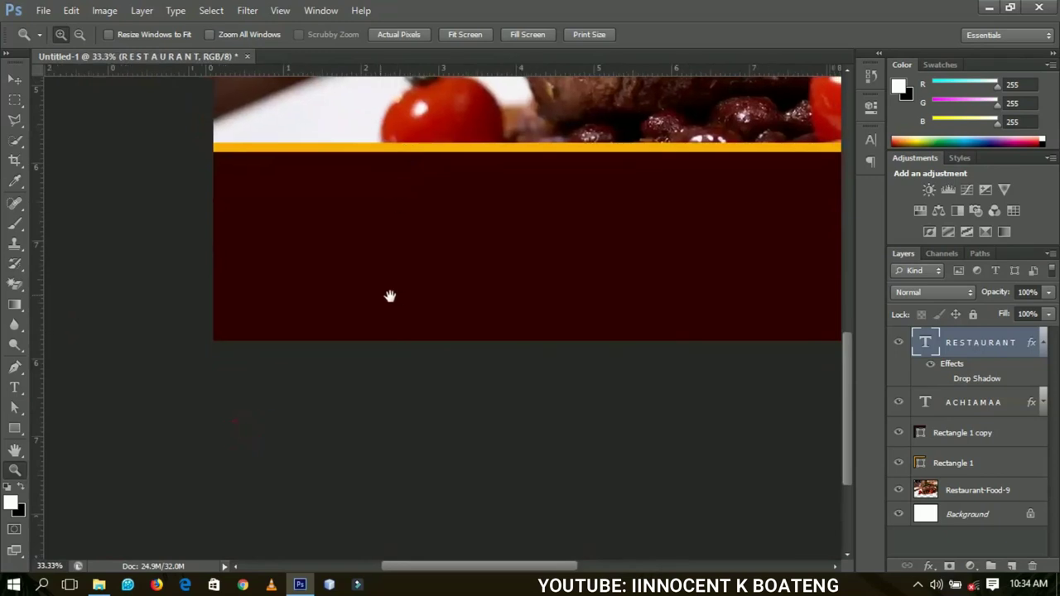
- Draw a white 823×412 px rounded rectangle on the left side of the band
drag(16, 430, 61, 440)
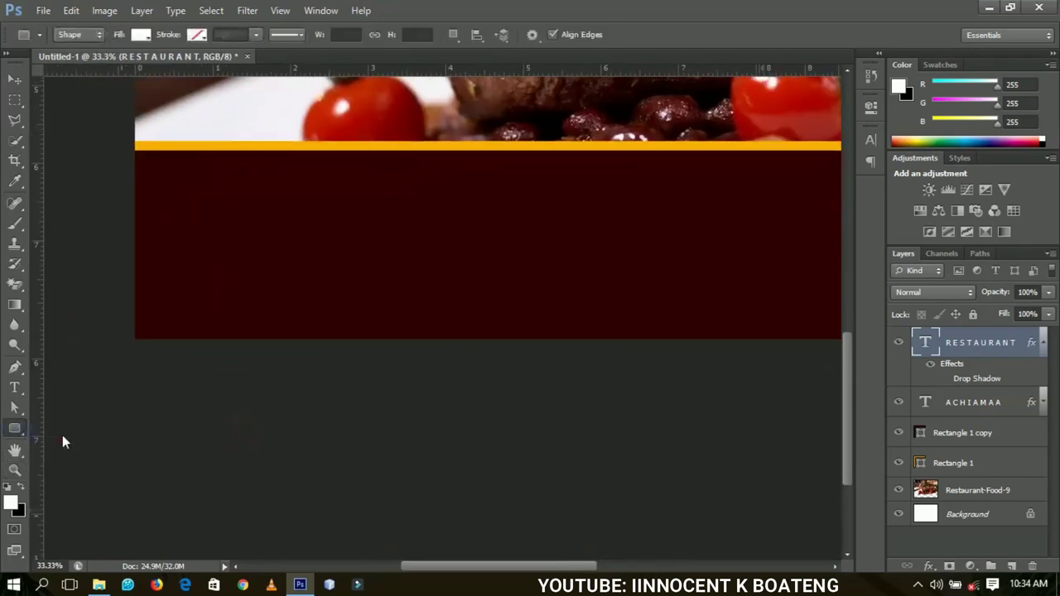
click(158, 197)
click(476, 259)
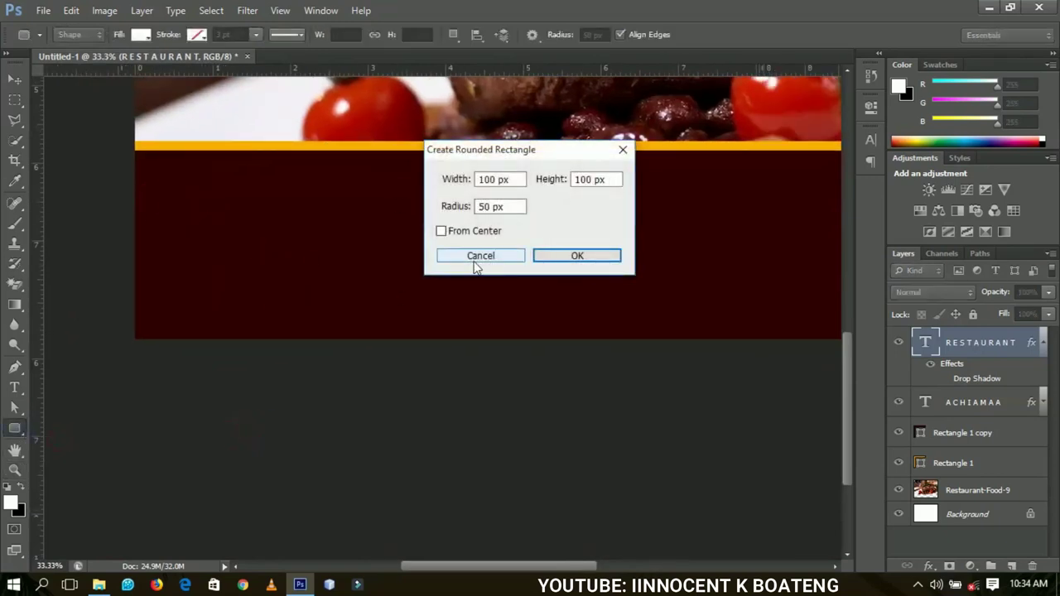
click(208, 218)
click(501, 262)
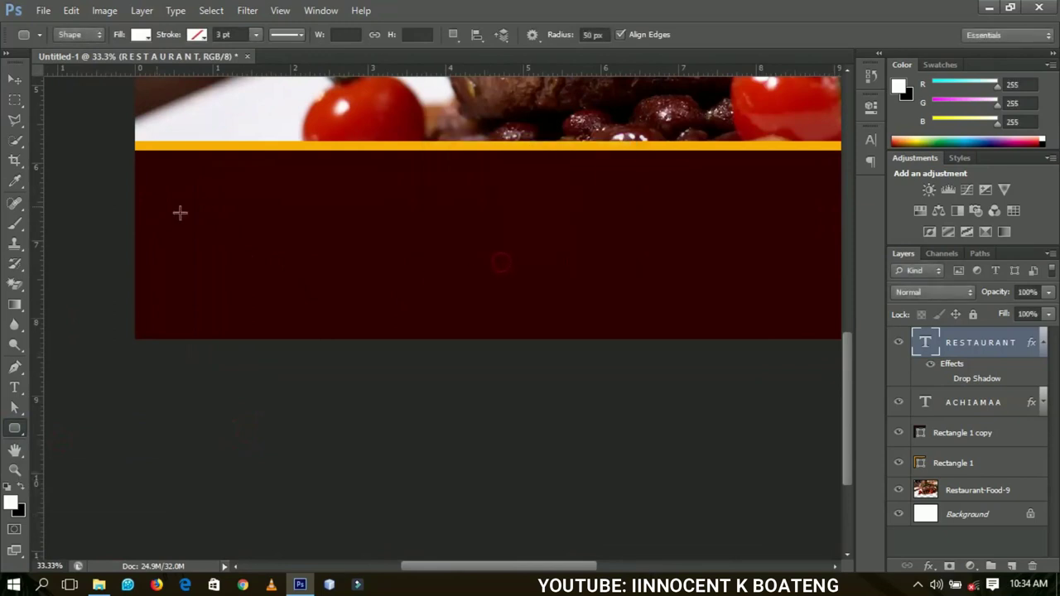
drag(163, 189, 375, 294)
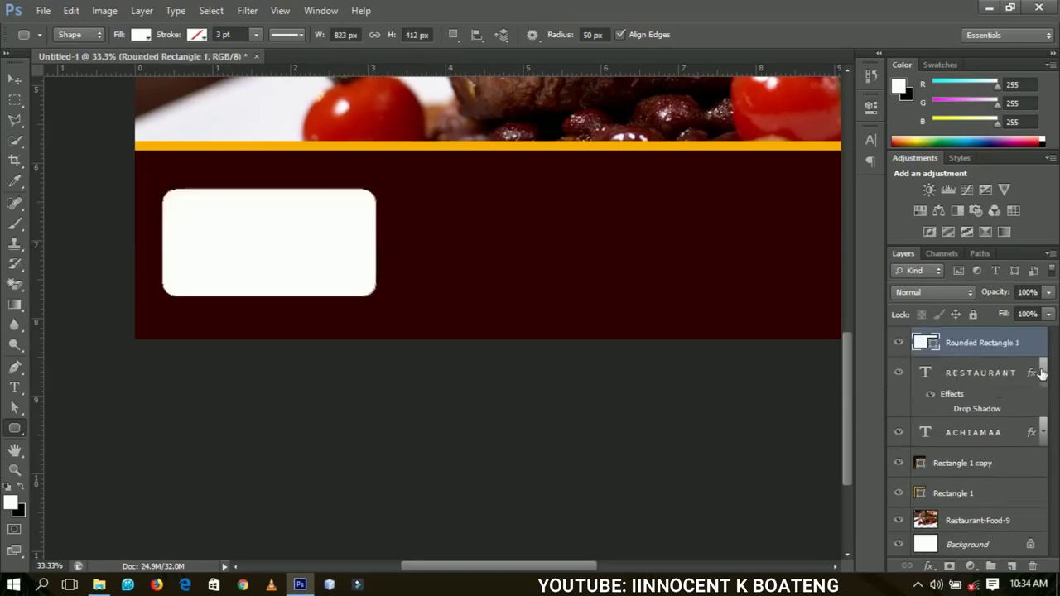
- Collapse the RESTAURANT effects list and start a new text layer beside the box
click(1042, 373)
key(t)
click(435, 238)
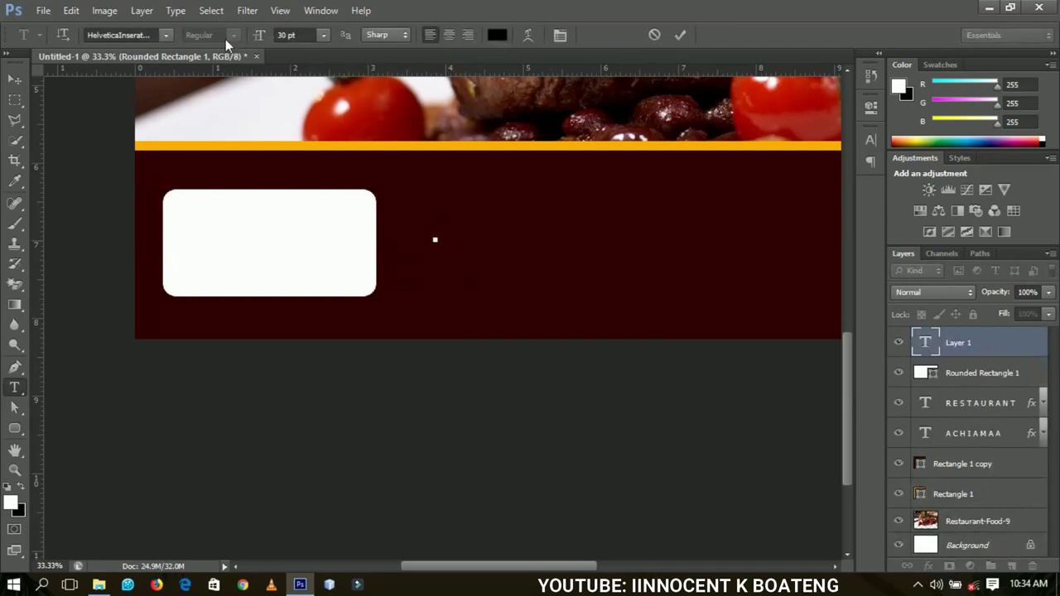
- Set the name text to Akrobat ExtraBold in the band's sampled dark maroon
click(157, 35)
text(Akrobat)
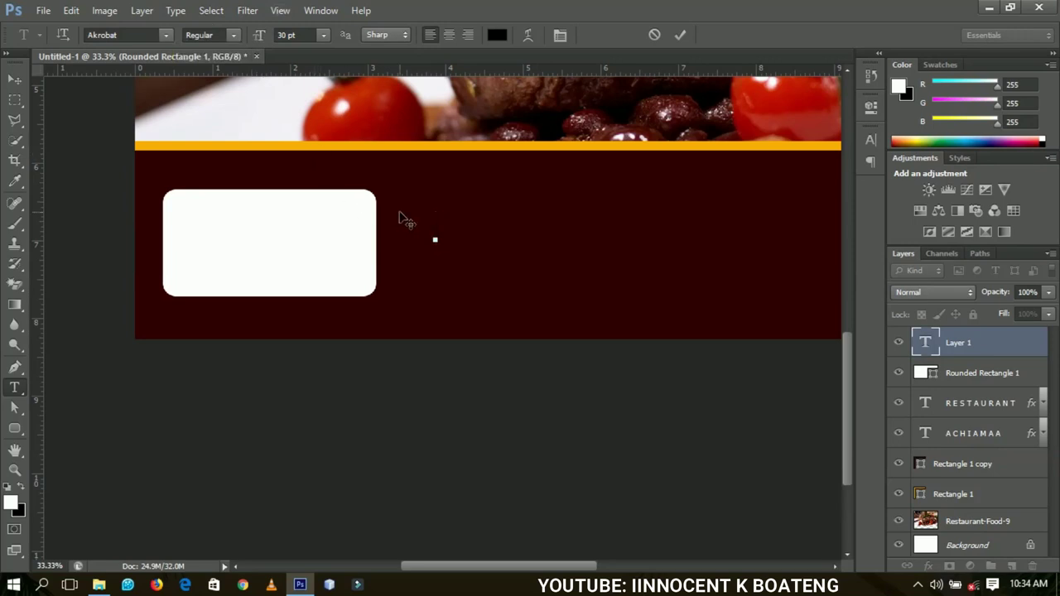
text(CHIAMAA)
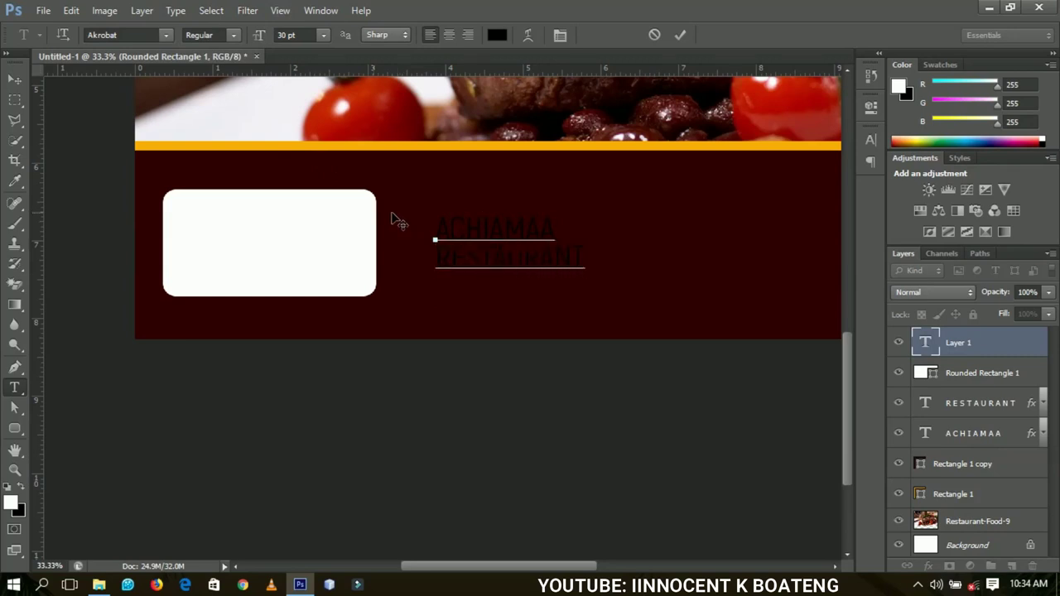
key(ctrl+a)
click(234, 37)
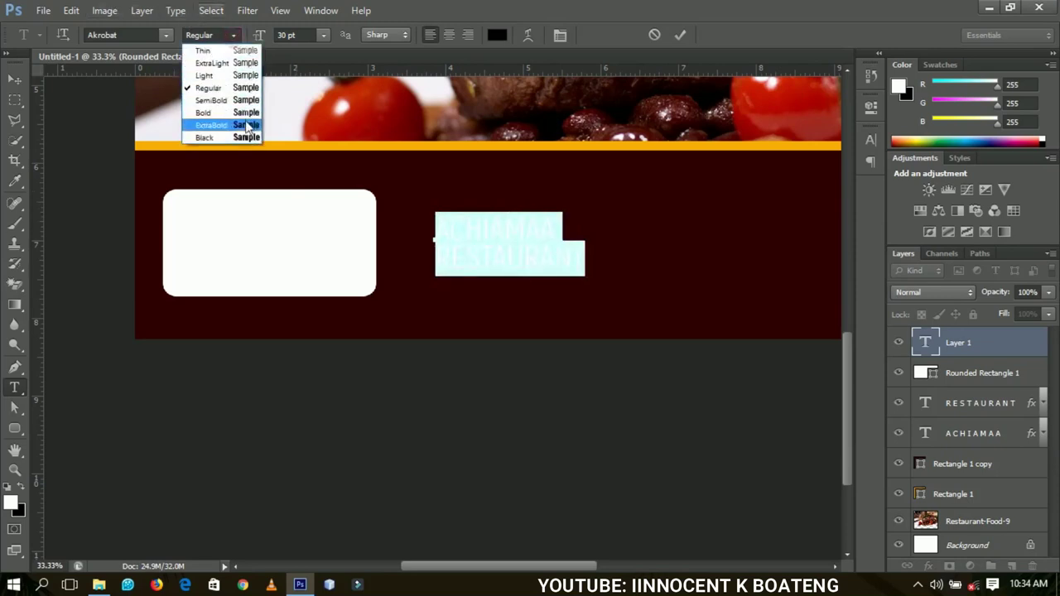
click(245, 124)
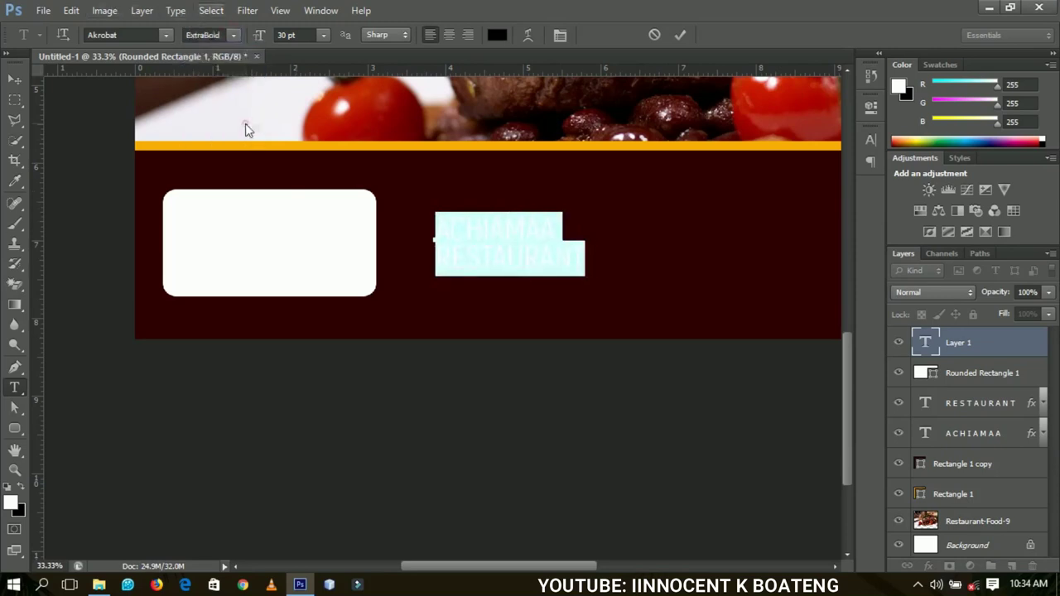
click(494, 39)
click(680, 233)
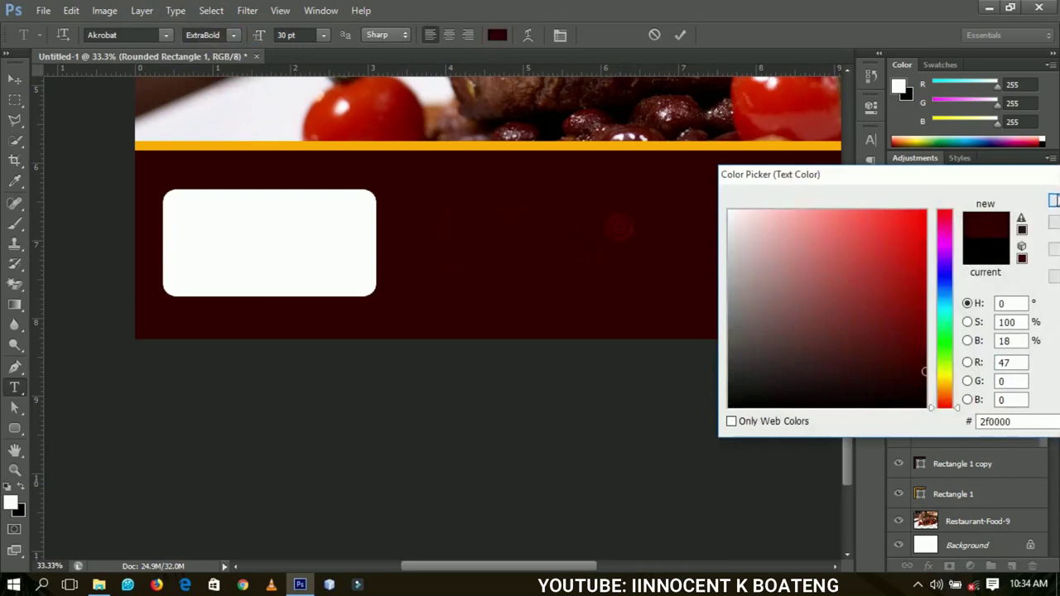
click(1053, 201)
- Move the name text onto the white box and center-align its lines
click(14, 78)
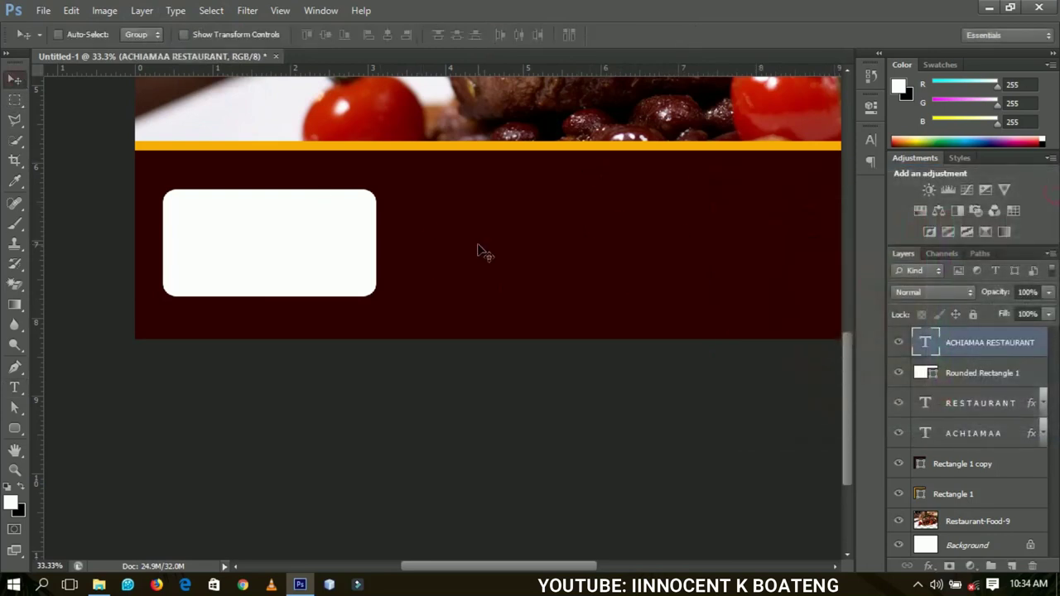
drag(477, 248, 249, 240)
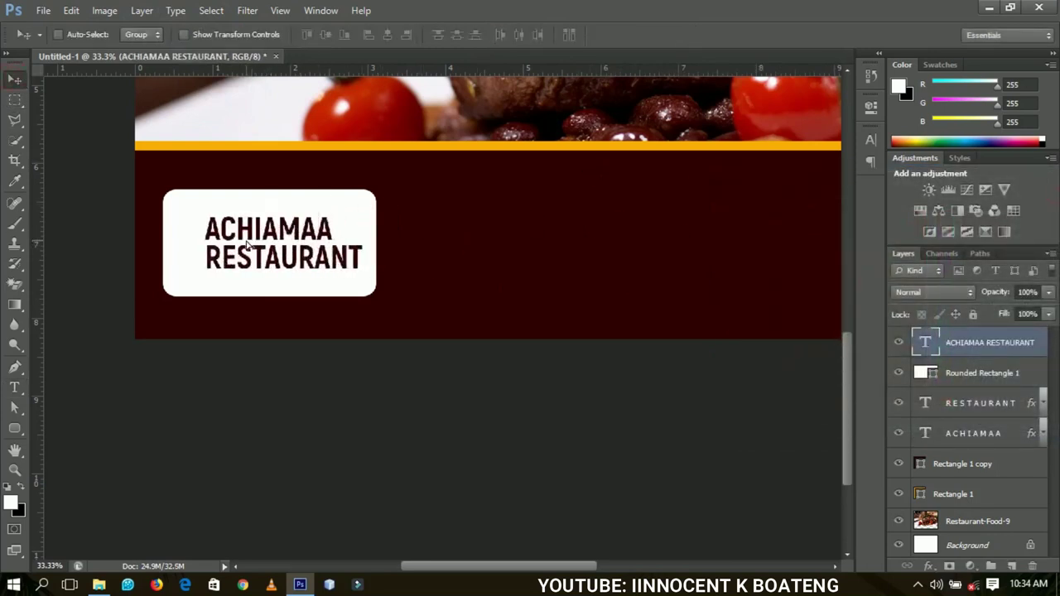
key(t)
click(249, 236)
key(ctrl+a)
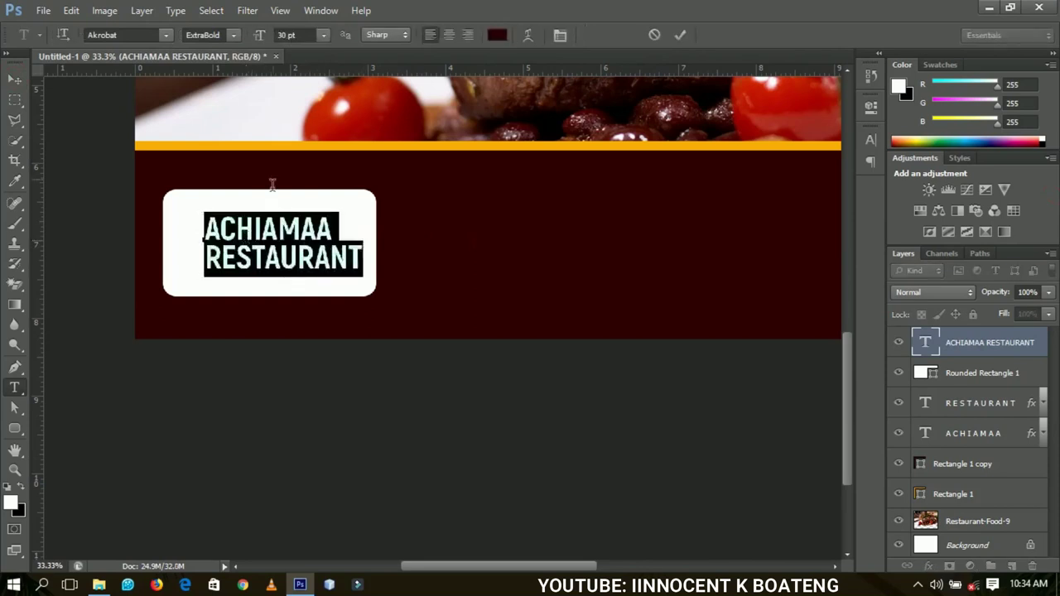
click(448, 35)
- Center the name text in the box and enlarge it to about 121%
click(15, 79)
drag(212, 248, 276, 248)
key(ctrl+t)
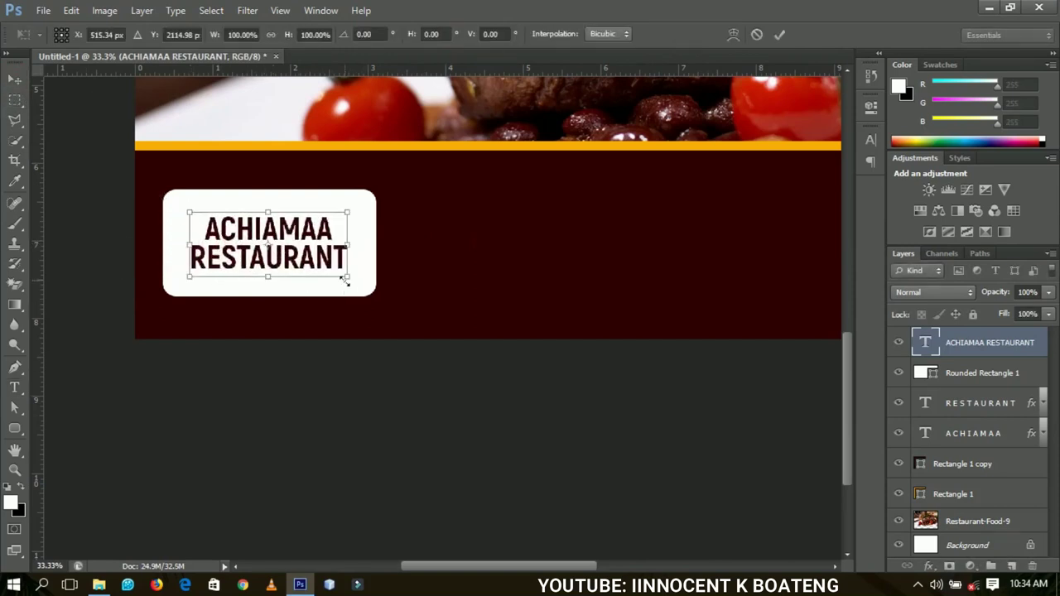
drag(345, 281, 363, 283)
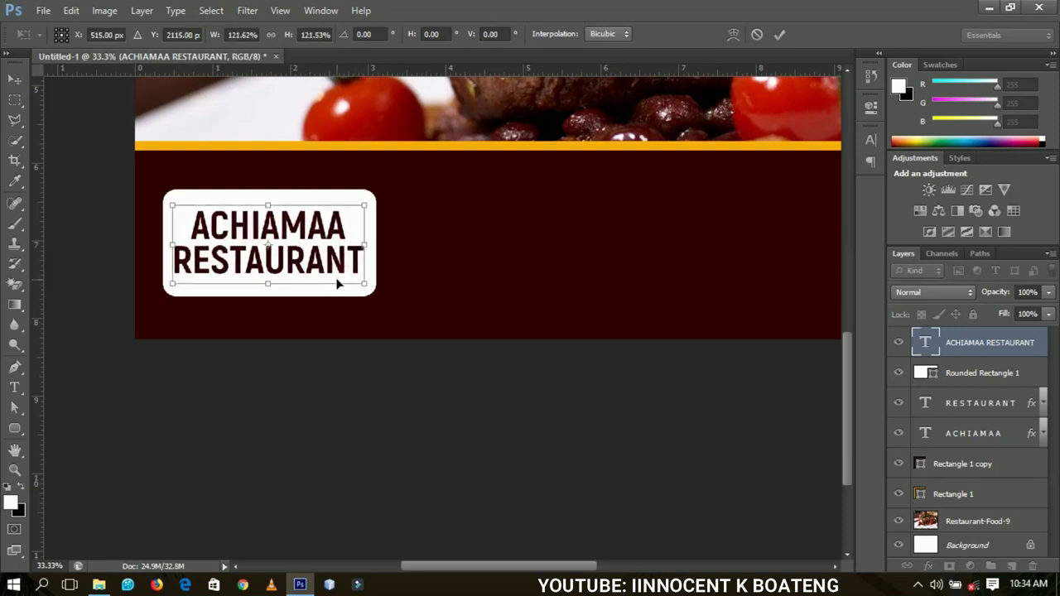
key(Return)
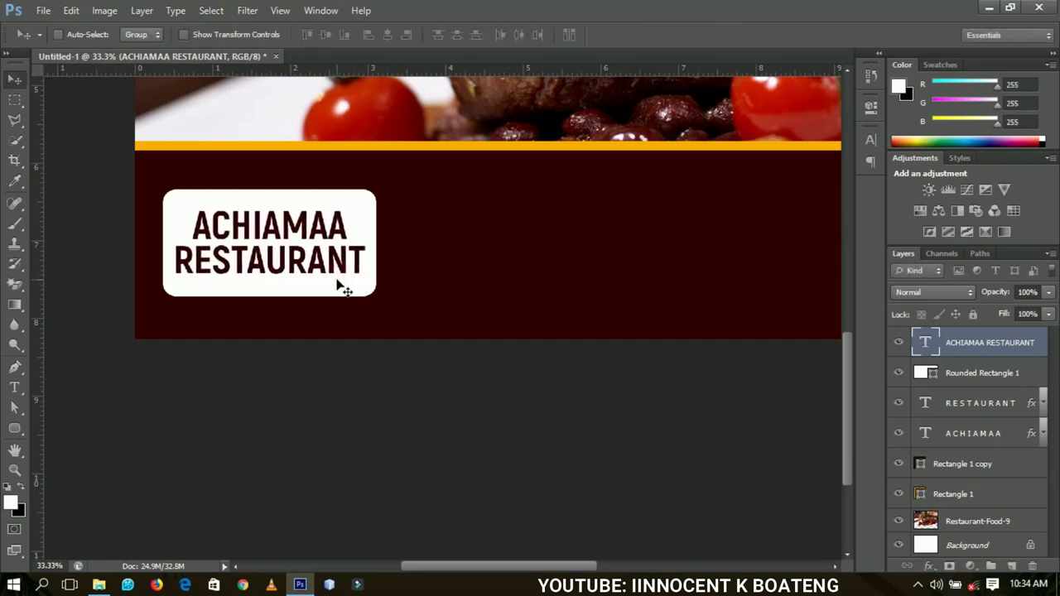
drag(502, 263, 359, 263)
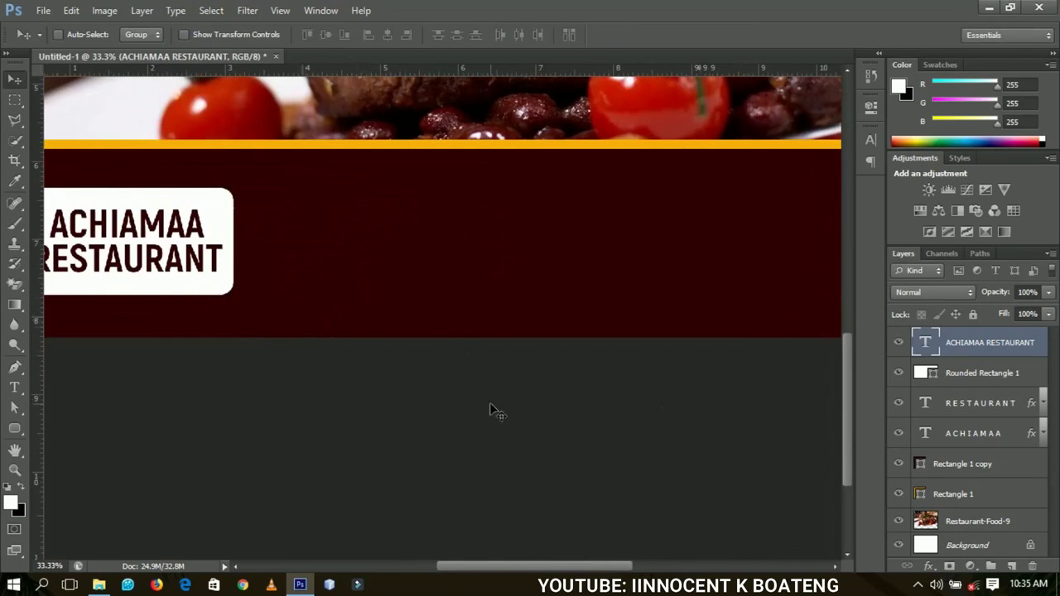
- Duplicate the name text onto the band, recolour it orange, and type the two-line tagline
drag(442, 402, 511, 256)
double_click(926, 342)
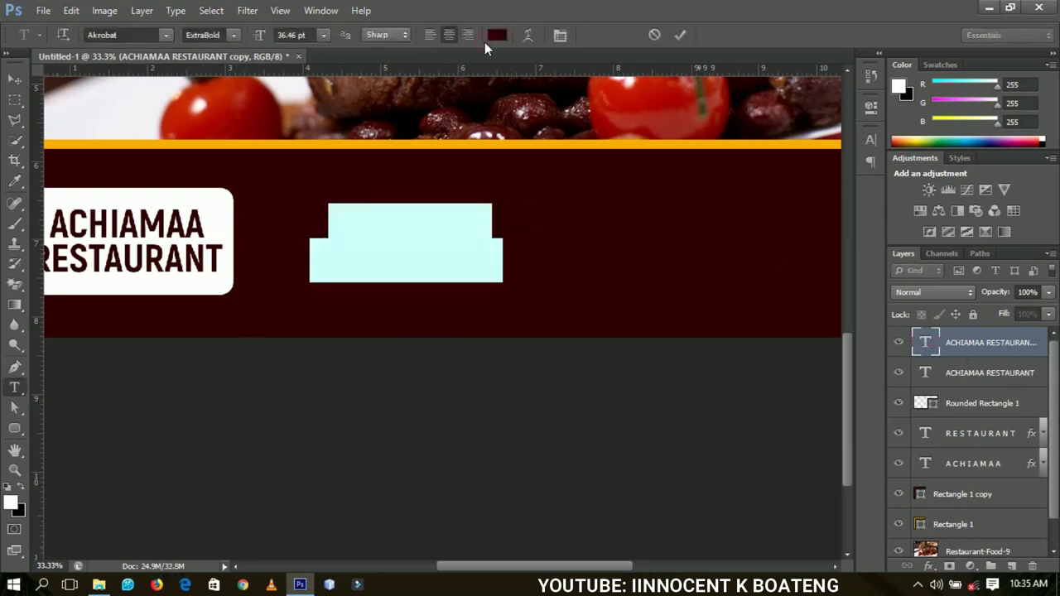
click(496, 36)
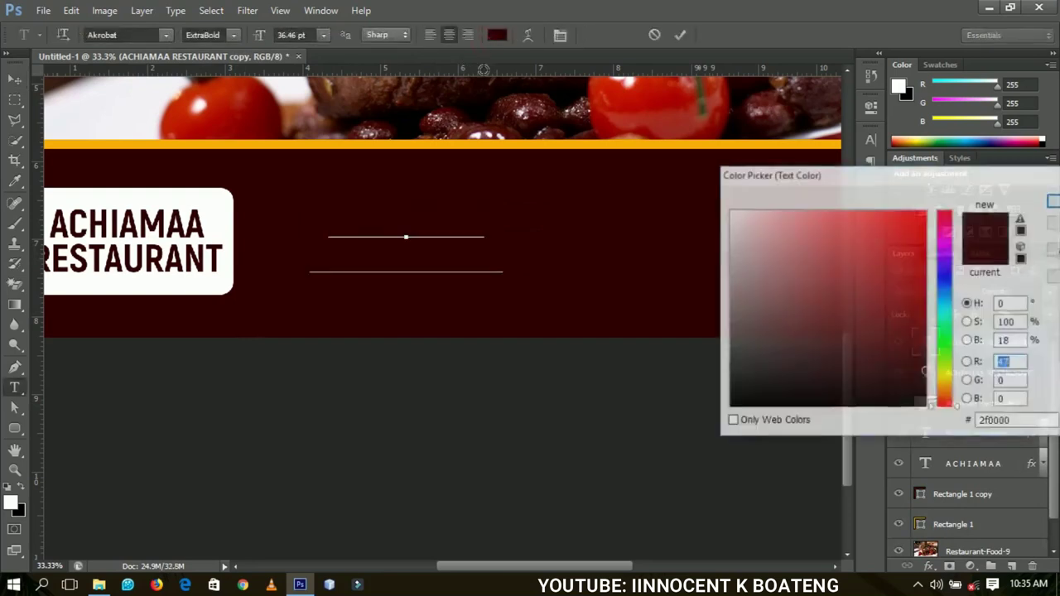
click(476, 142)
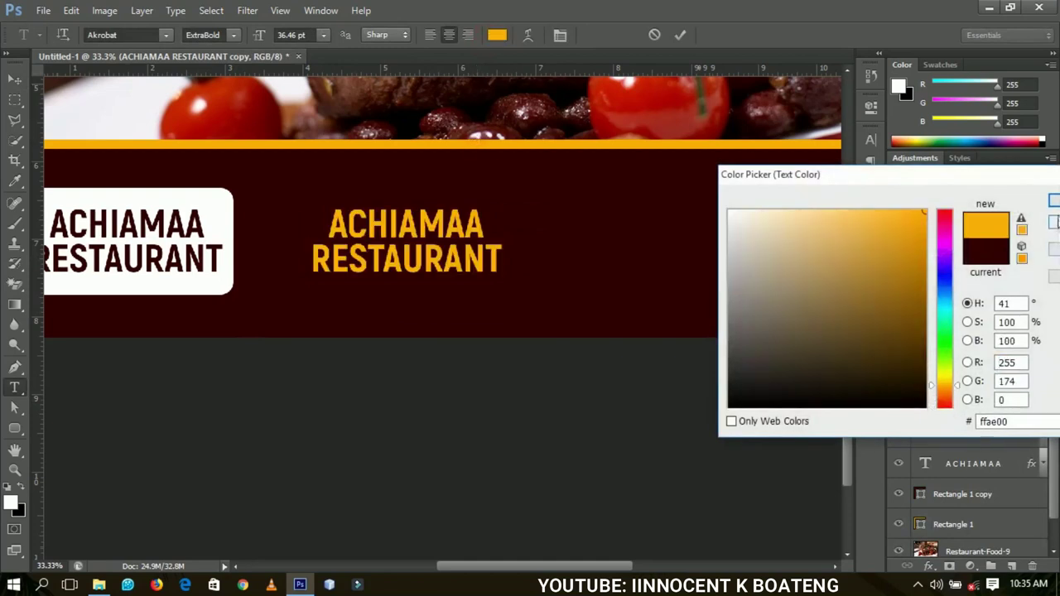
click(1054, 201)
text(We serve both local)
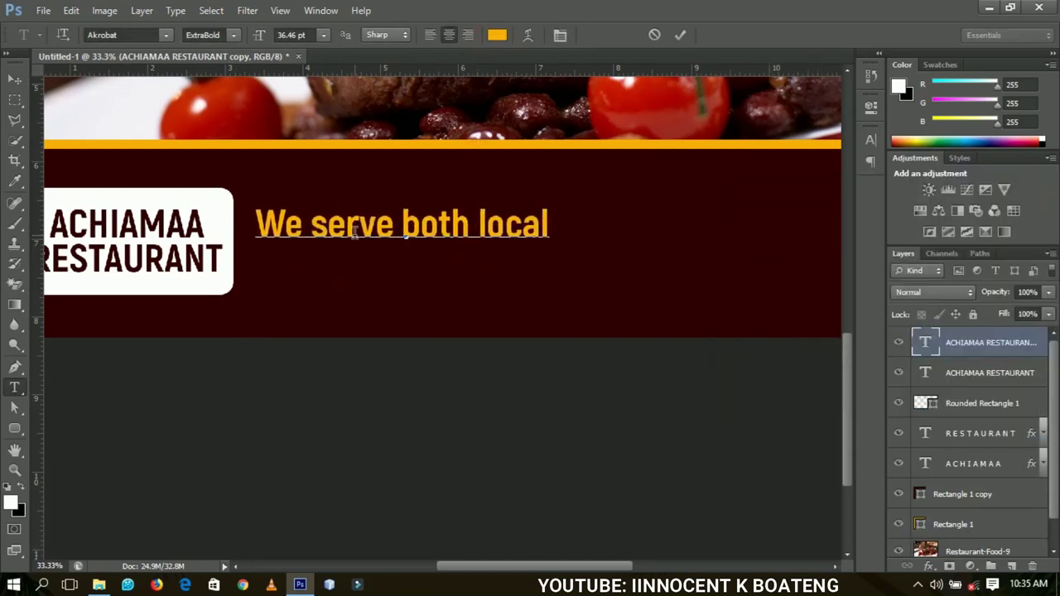
text( and)
key(Return)
text(continental dishes)
- Move the tagline further right and set it in the Messenger Pigeon font
click(15, 78)
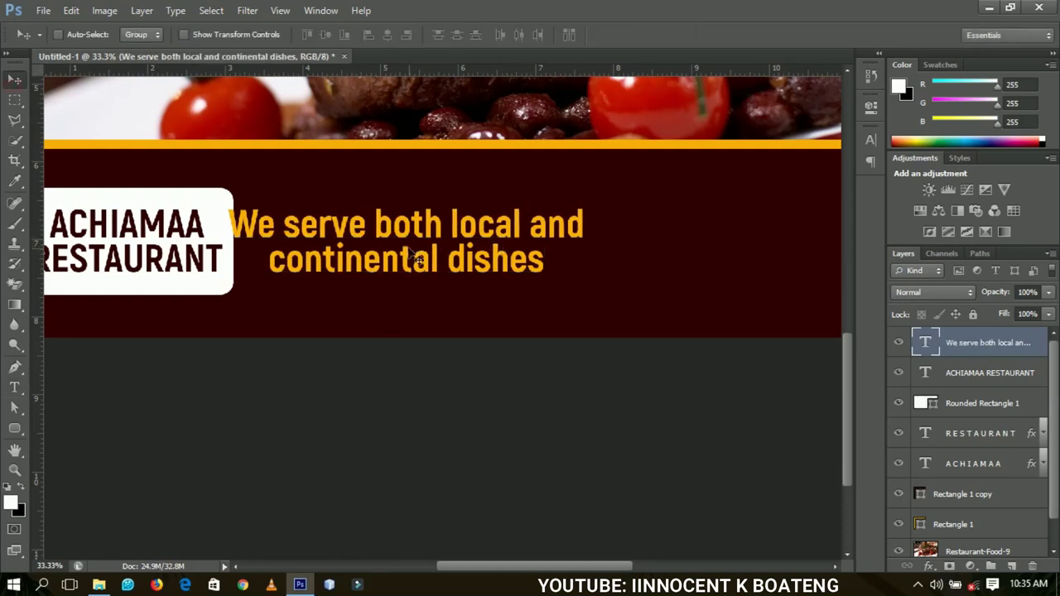
drag(419, 259, 481, 221)
double_click(445, 243)
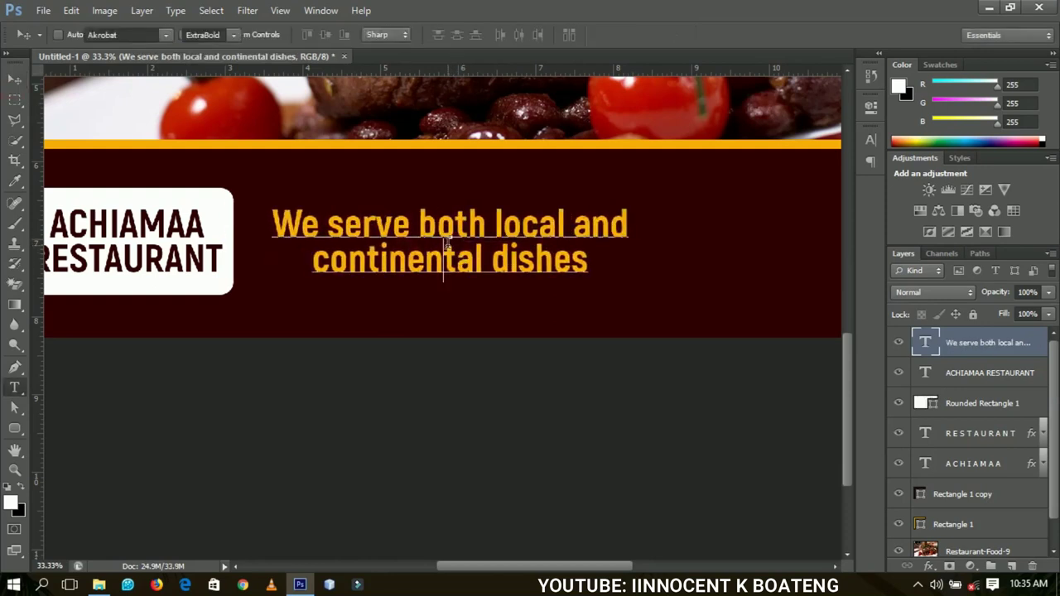
double_click(445, 243)
key(ctrl+a)
click(146, 37)
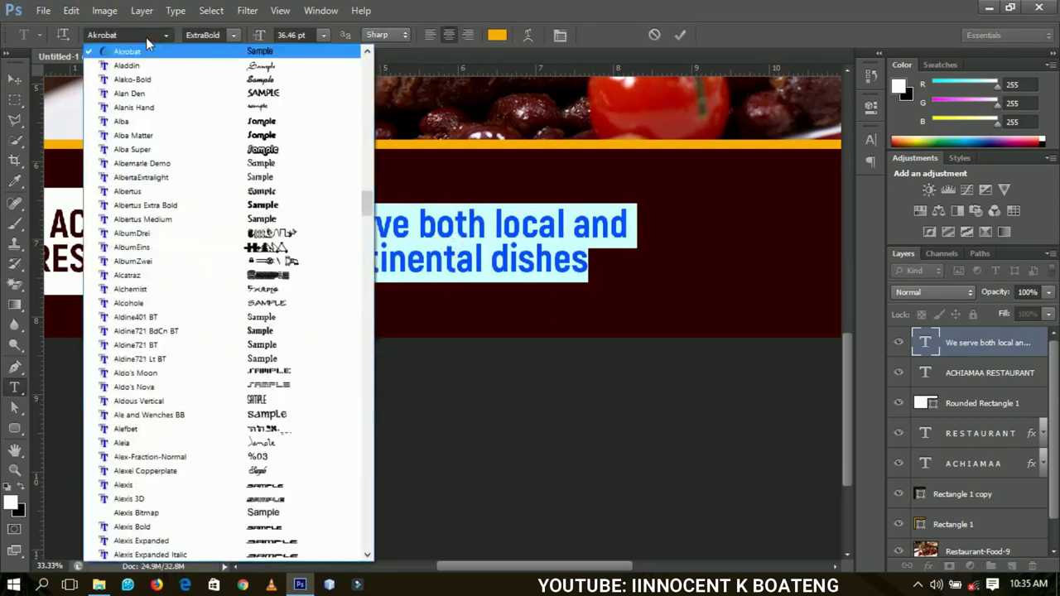
click(145, 34)
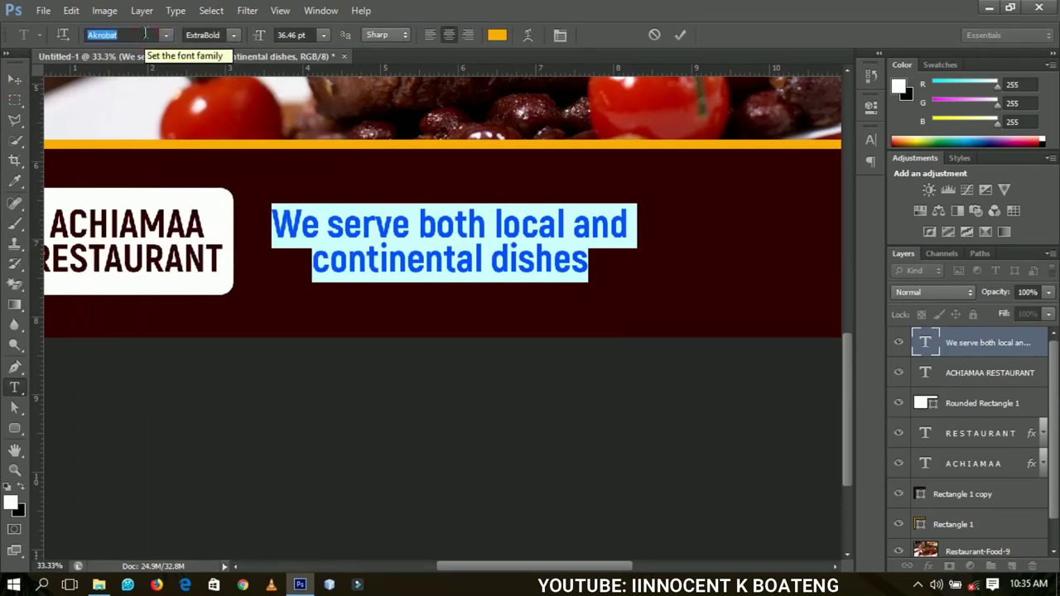
text(Messenger Pigeon)
key(Return)
click(14, 80)
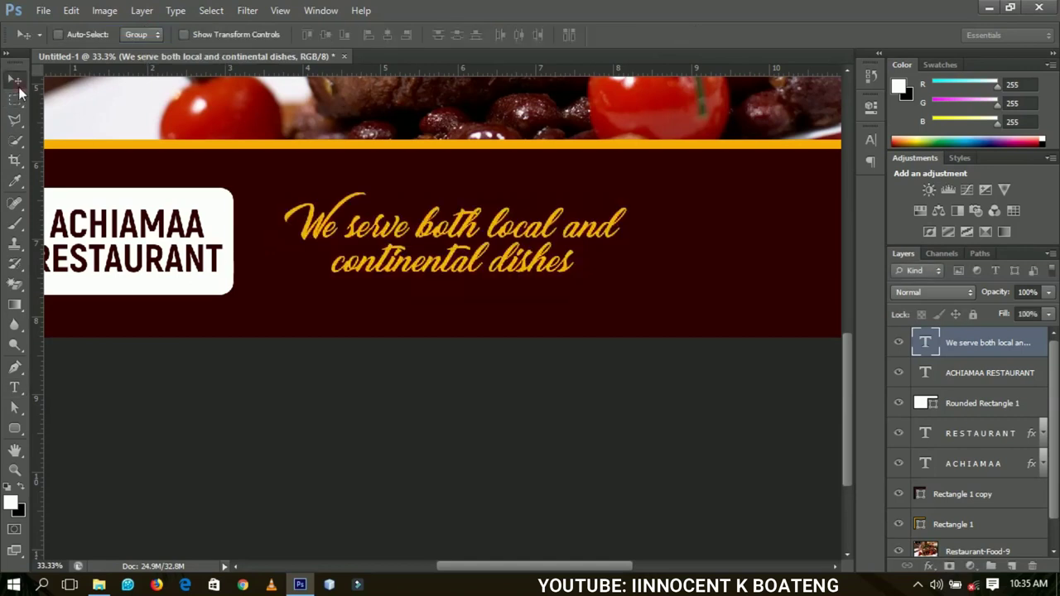
- Pan the view to the empty maroon area and pick the Rectangle tool
drag(555, 286, 355, 304)
drag(439, 281, 350, 318)
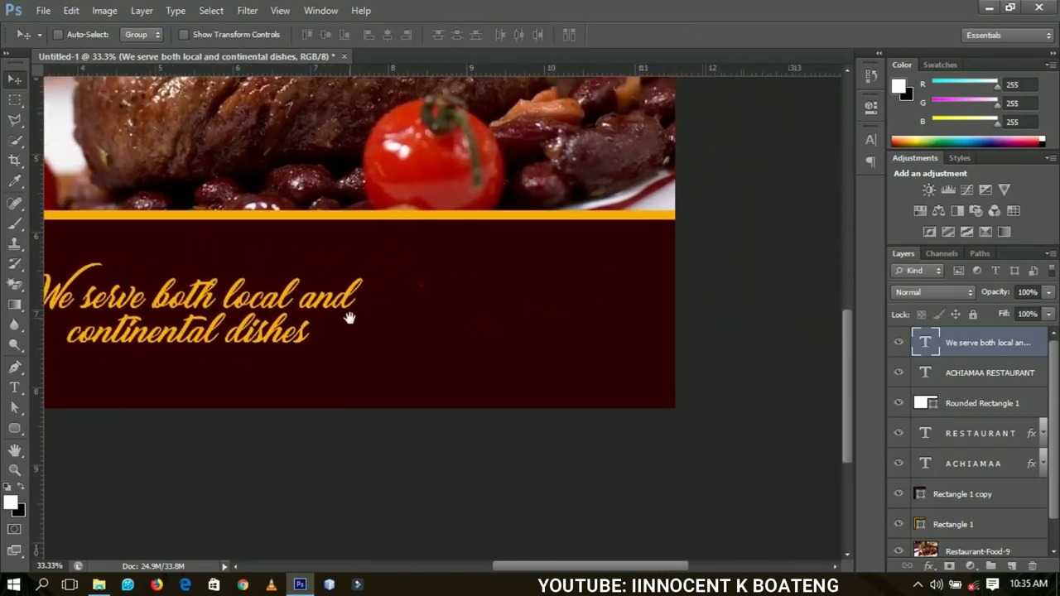
drag(14, 428, 66, 428)
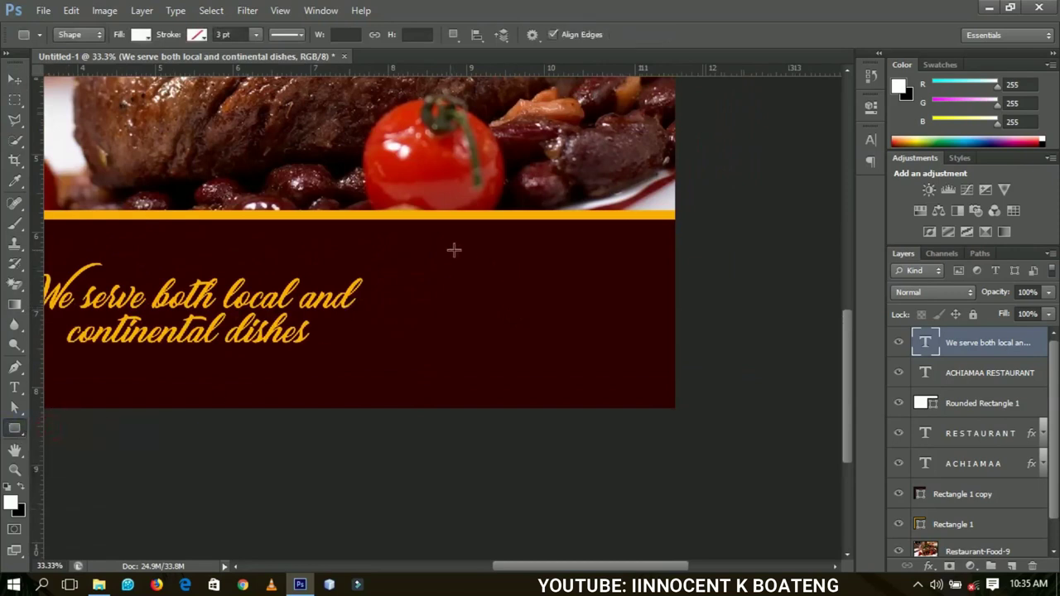
- Draw a white label box below the gold bar, undoing the trial rectangles
drag(399, 257, 412, 263)
drag(431, 269, 491, 276)
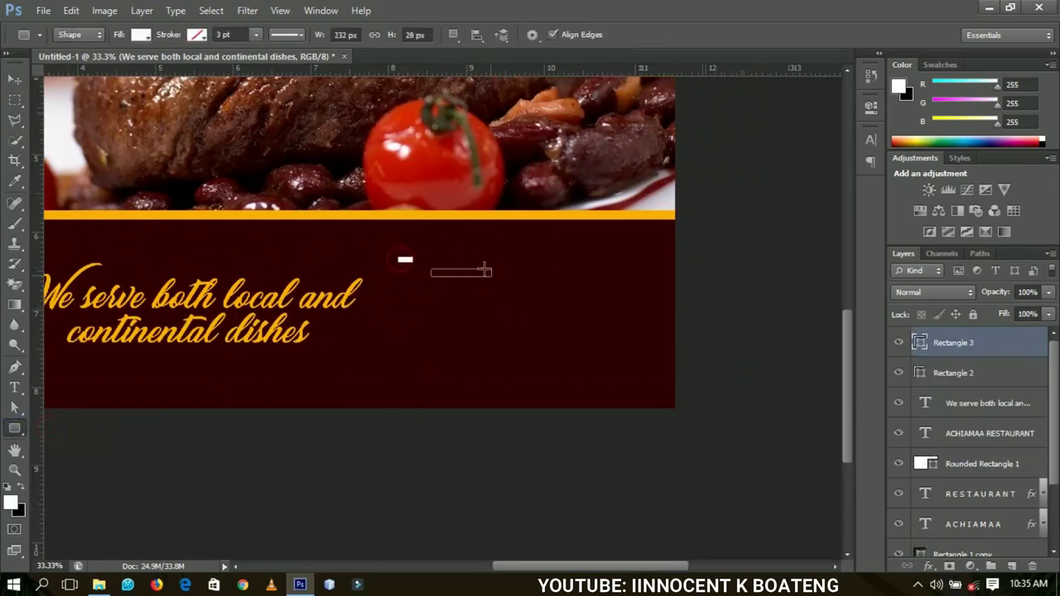
key(ctrl+z)
key(ctrl+z)
key(ctrl+alt+z)
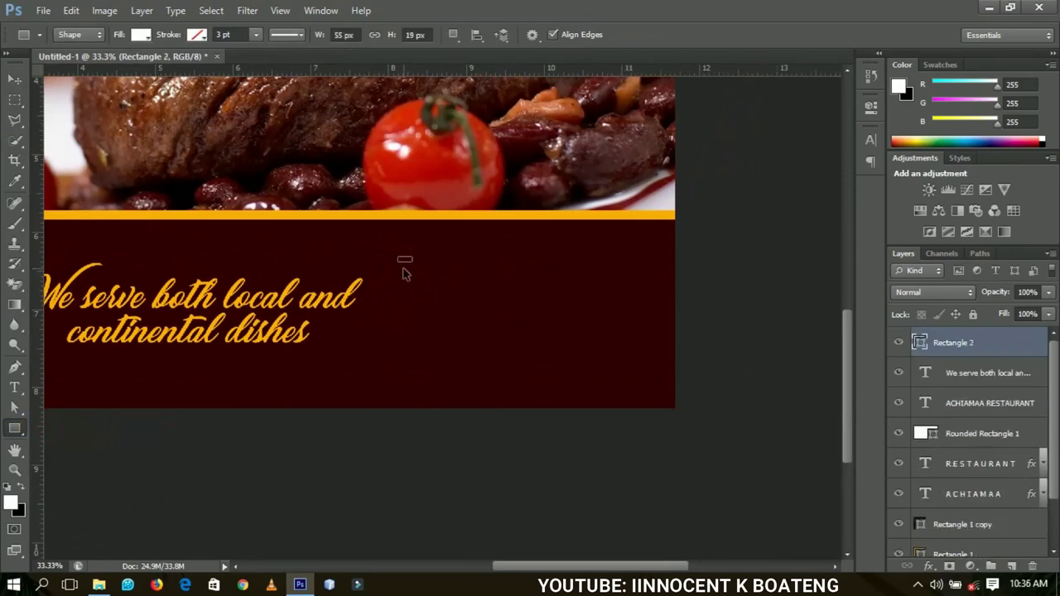
key(ctrl+alt+z)
drag(395, 257, 498, 278)
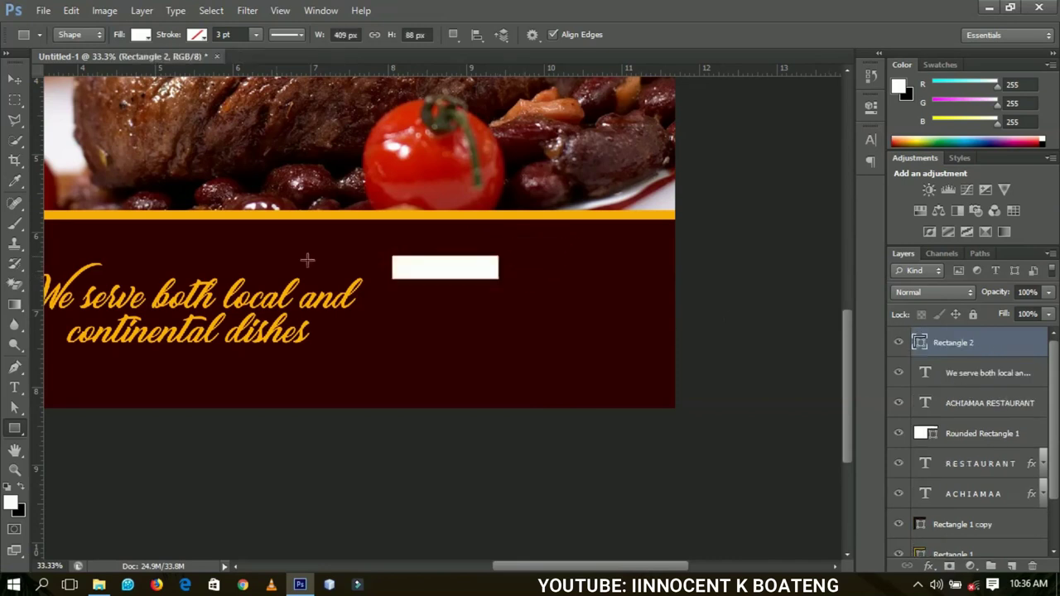
- Add a text layer reading LOCATION in Akrobat Bold
key(t)
click(429, 315)
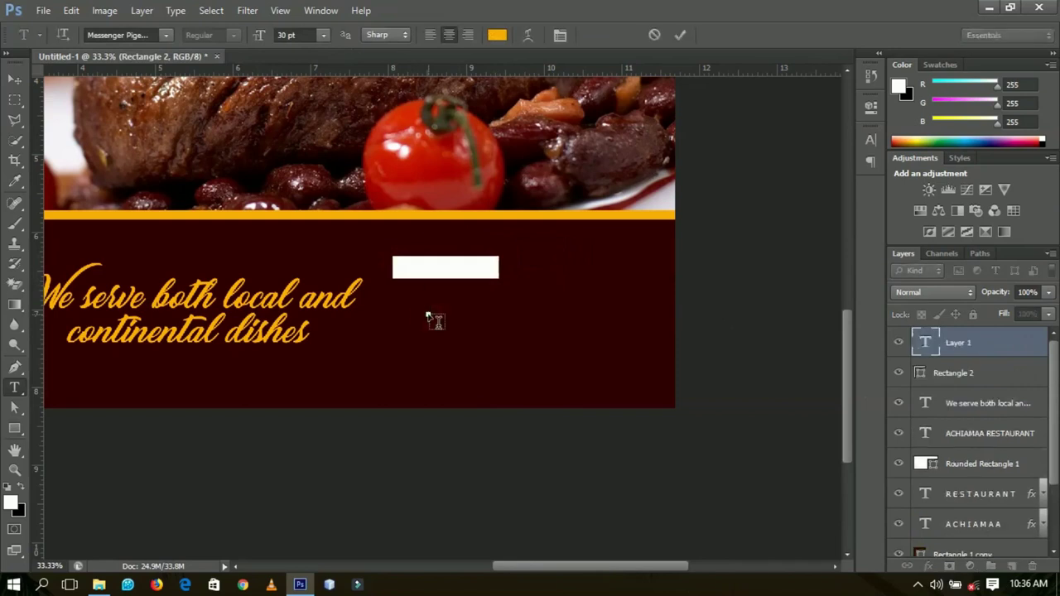
text(location)
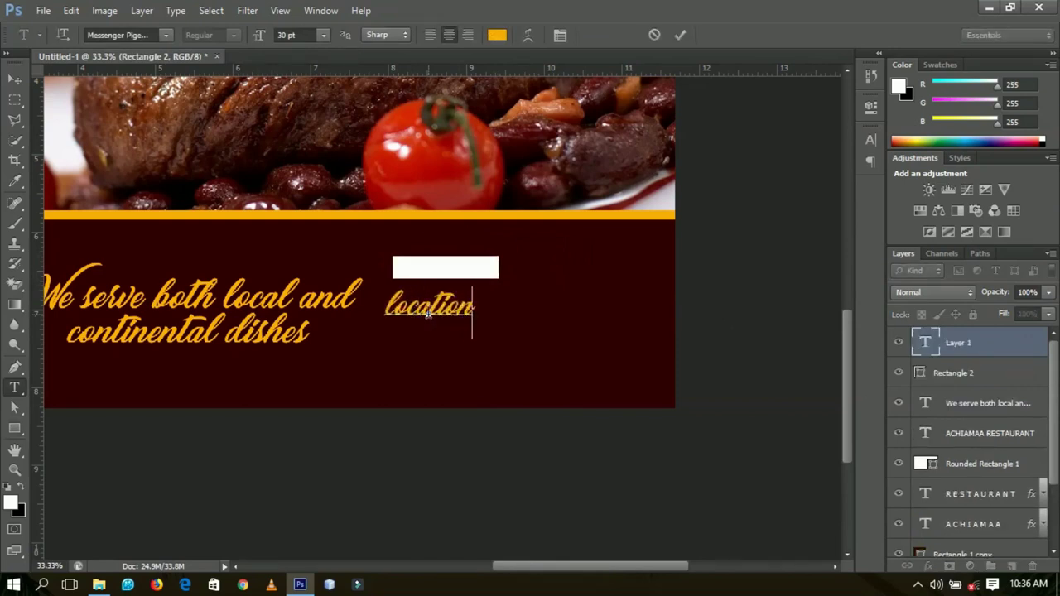
text(a)
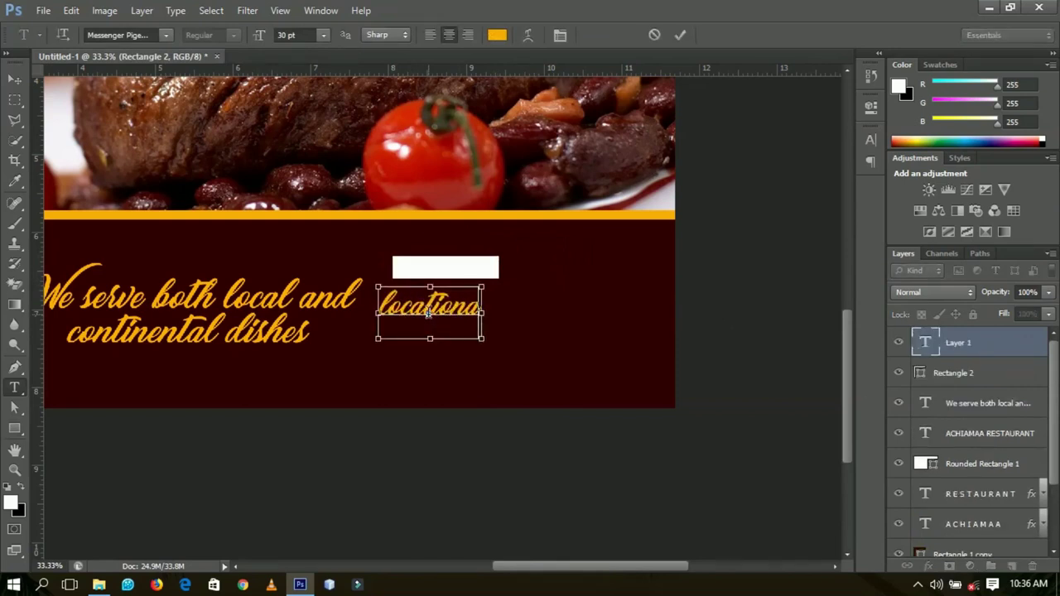
key(ctrl+a)
text(LOCATION)
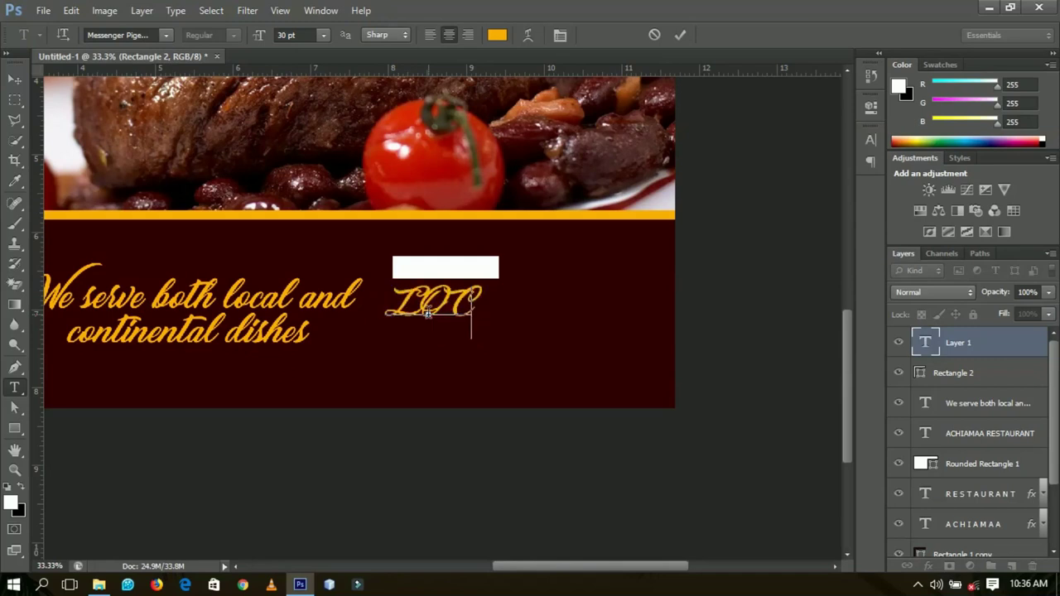
key(ctrl+a)
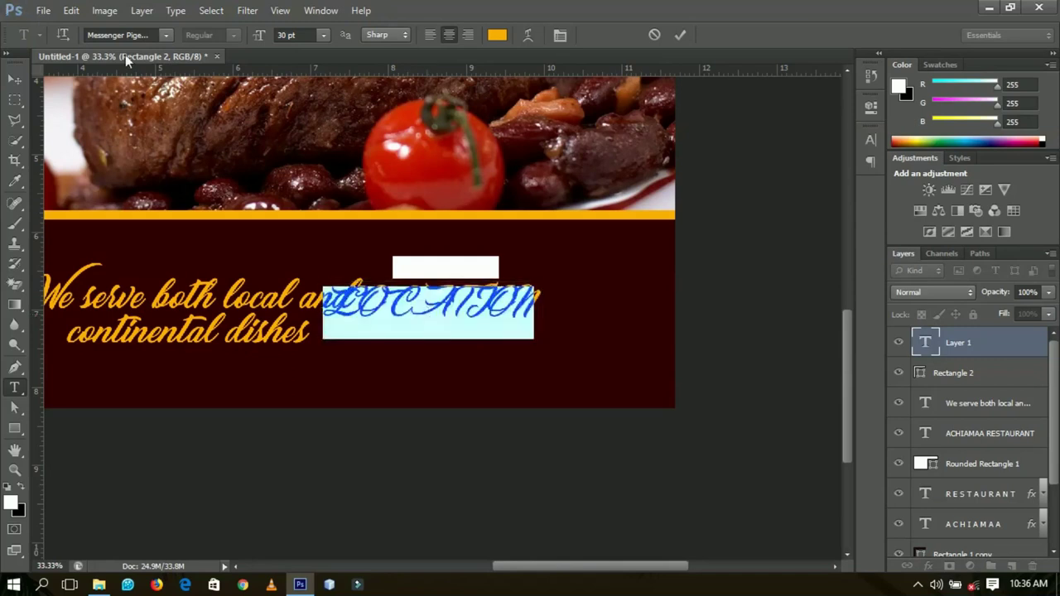
click(128, 34)
text(Akrobat)
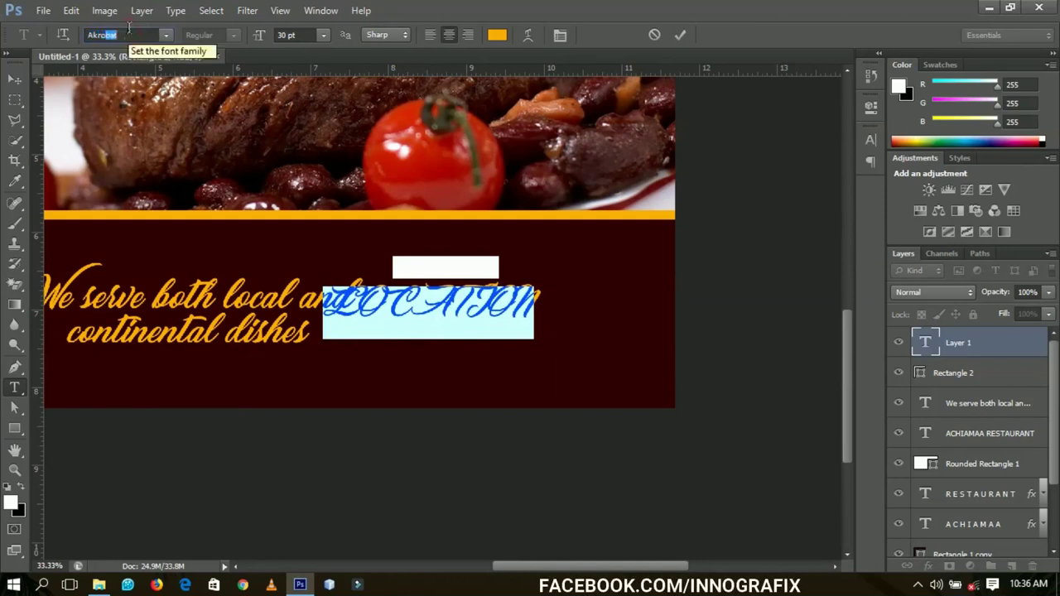
click(234, 35)
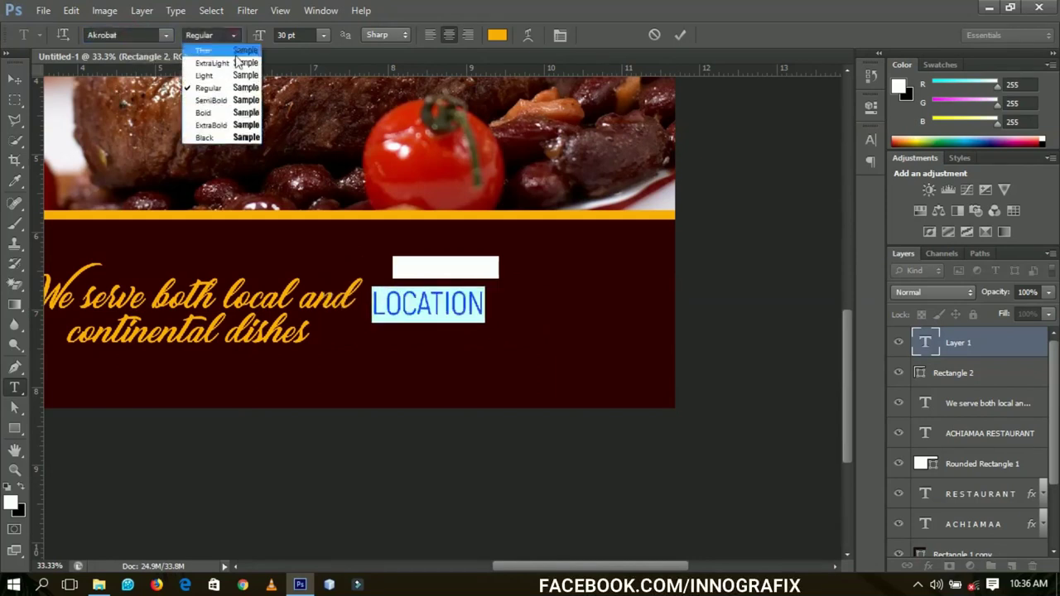
click(220, 116)
click(14, 78)
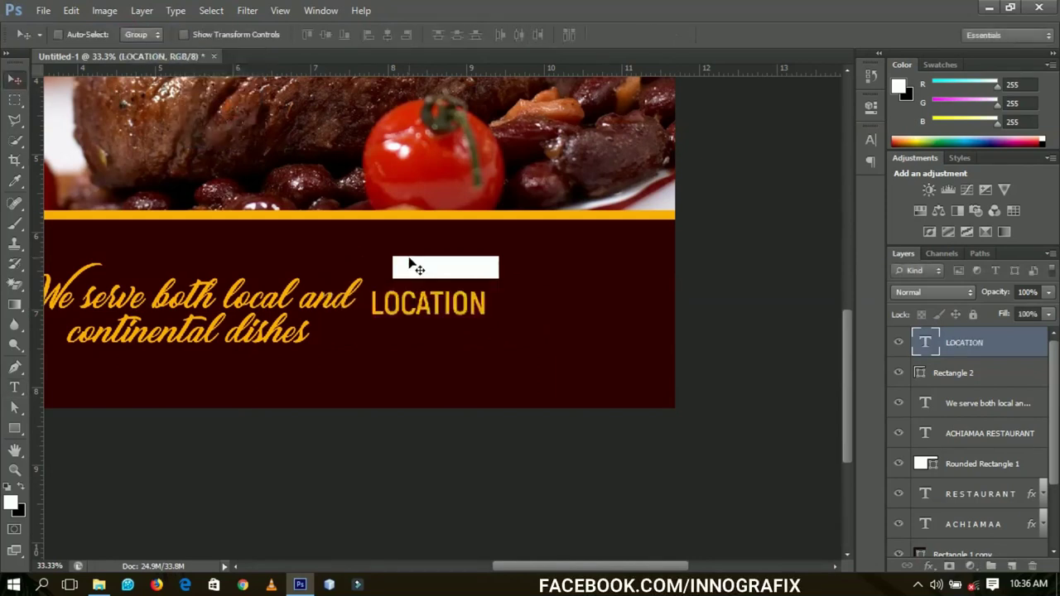
- Colour LOCATION the band's dark maroon and move it up into the white box
double_click(456, 315)
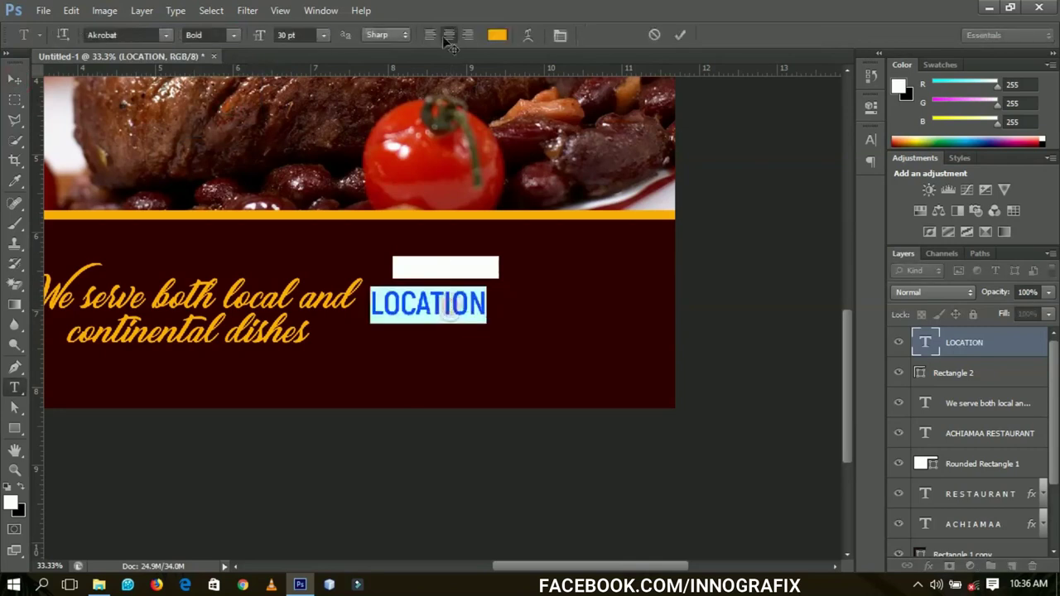
click(497, 35)
click(627, 352)
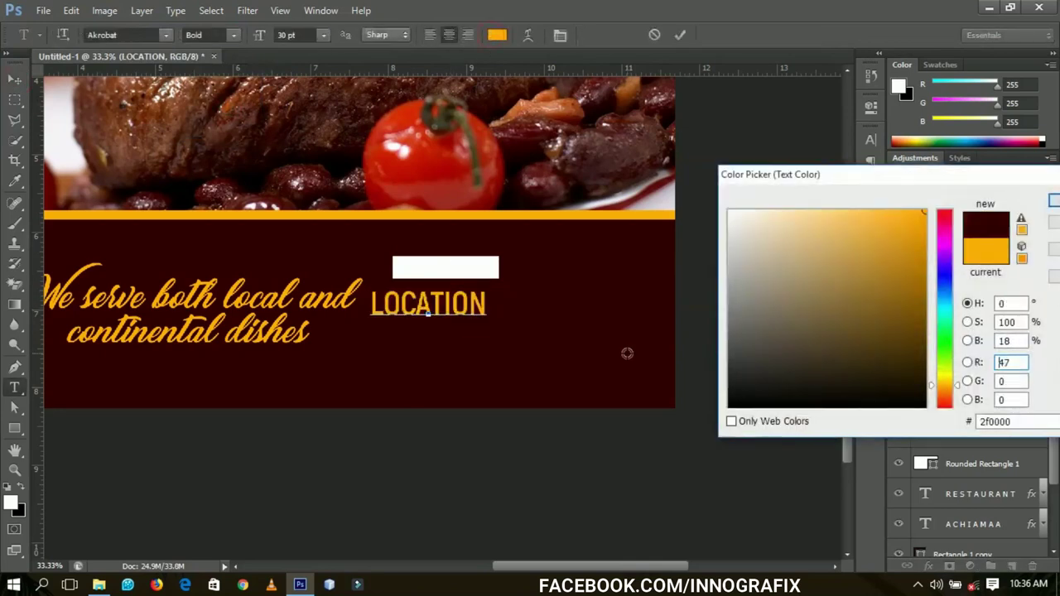
click(1055, 202)
click(14, 79)
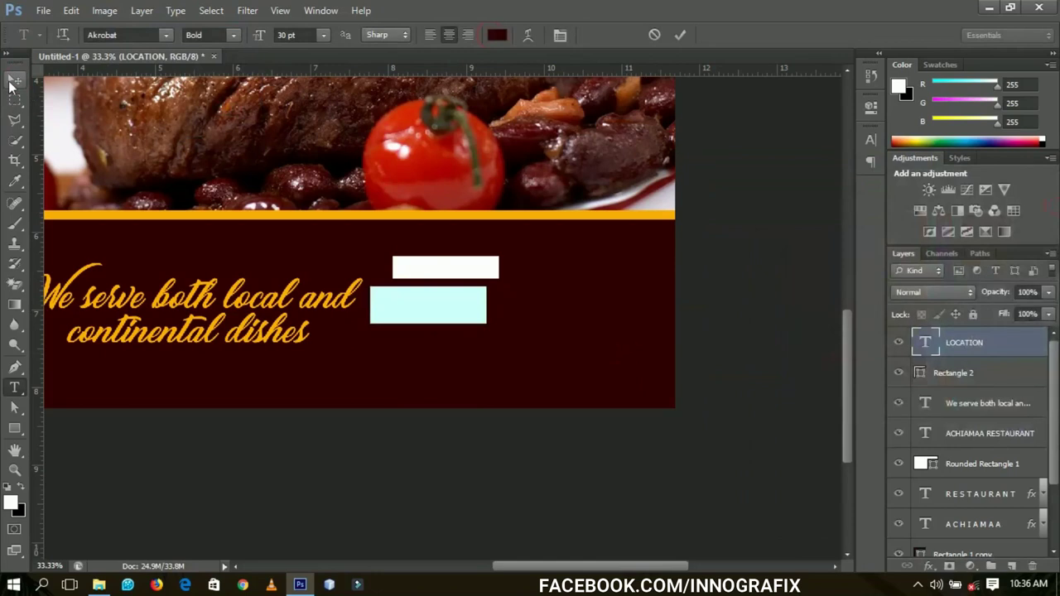
drag(477, 349, 488, 314)
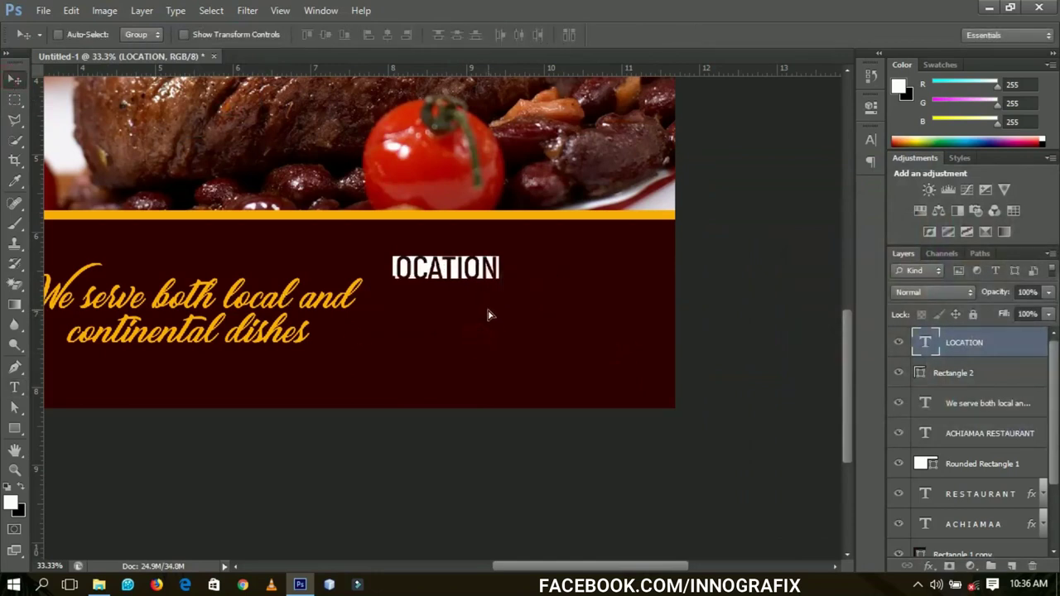
- Shrink LOCATION to fit inside its white box and reselect its layer
key(ctrl+t)
drag(497, 250, 491, 256)
key(Return)
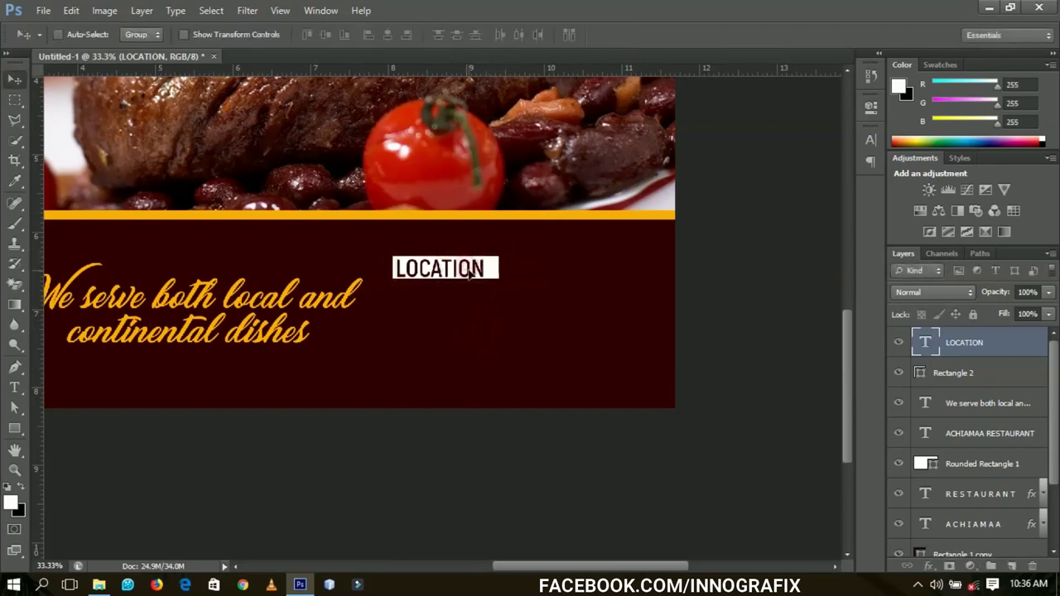
right_click(463, 262)
click(489, 274)
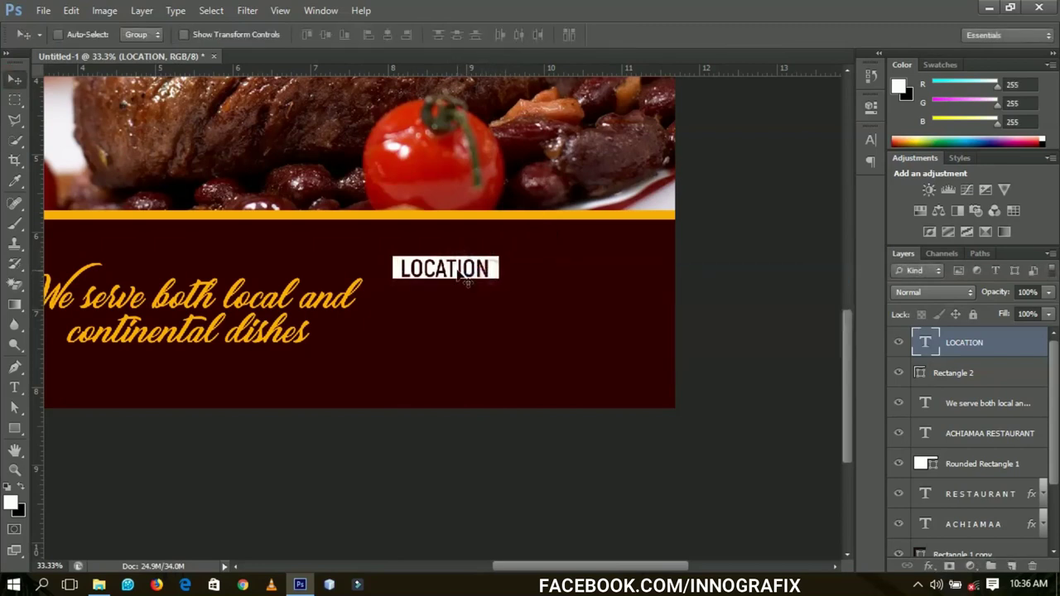
- Change the LOCATION font weight to Akrobat ExtraBold
key(t)
double_click(460, 269)
click(232, 35)
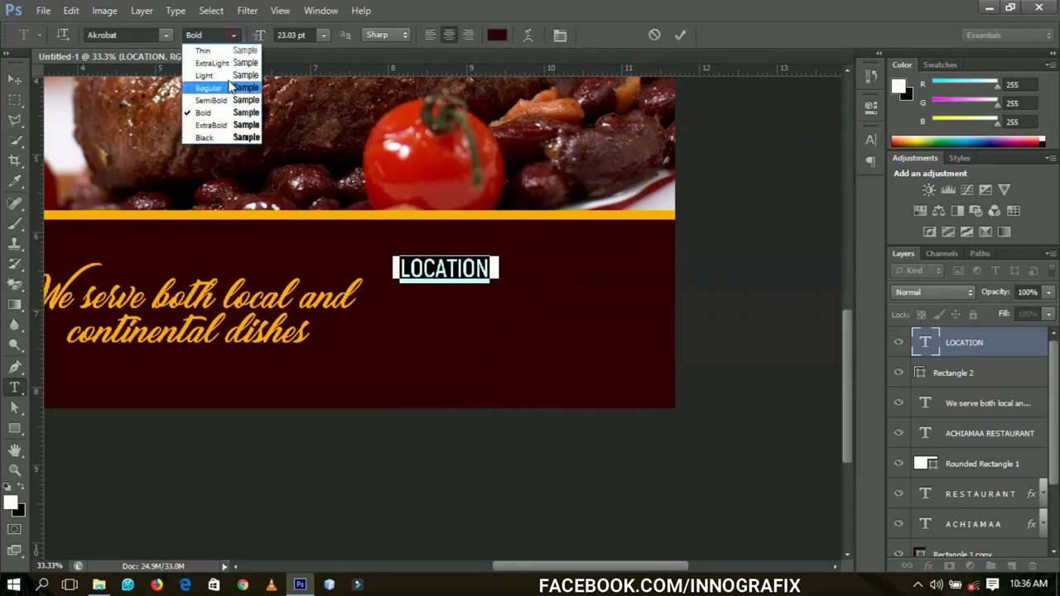
click(210, 124)
click(14, 78)
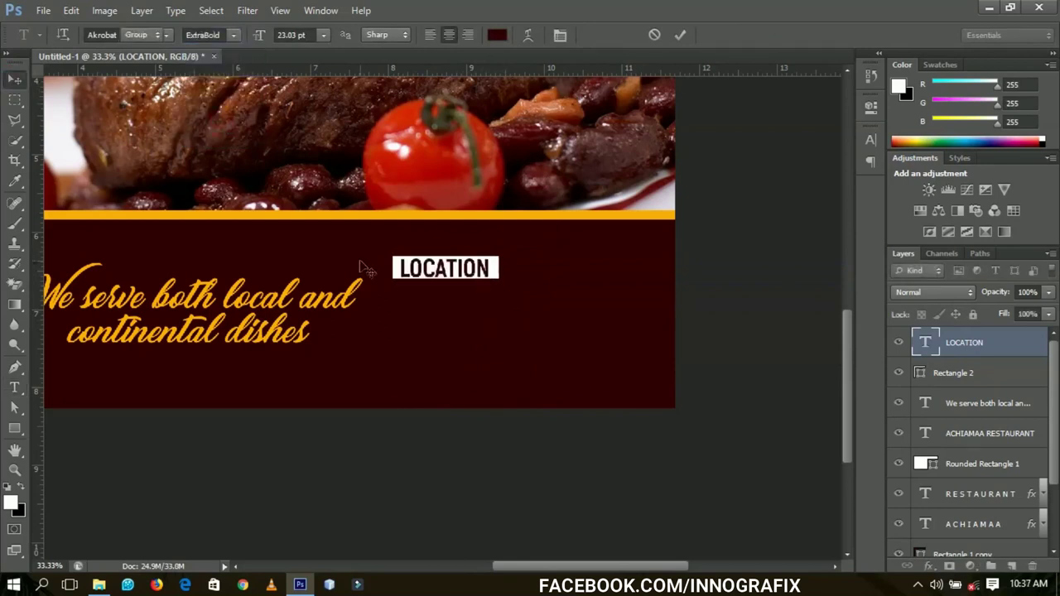
- Enlarge LOCATION to about 107% and nudge it to sit centred in the box
key(ctrl+t)
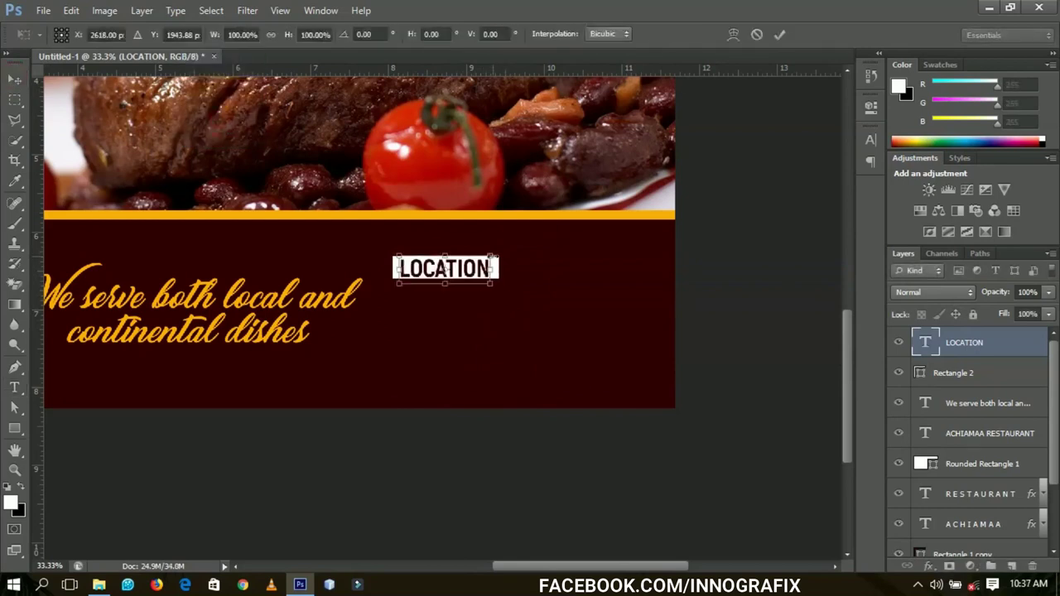
drag(494, 252, 498, 249)
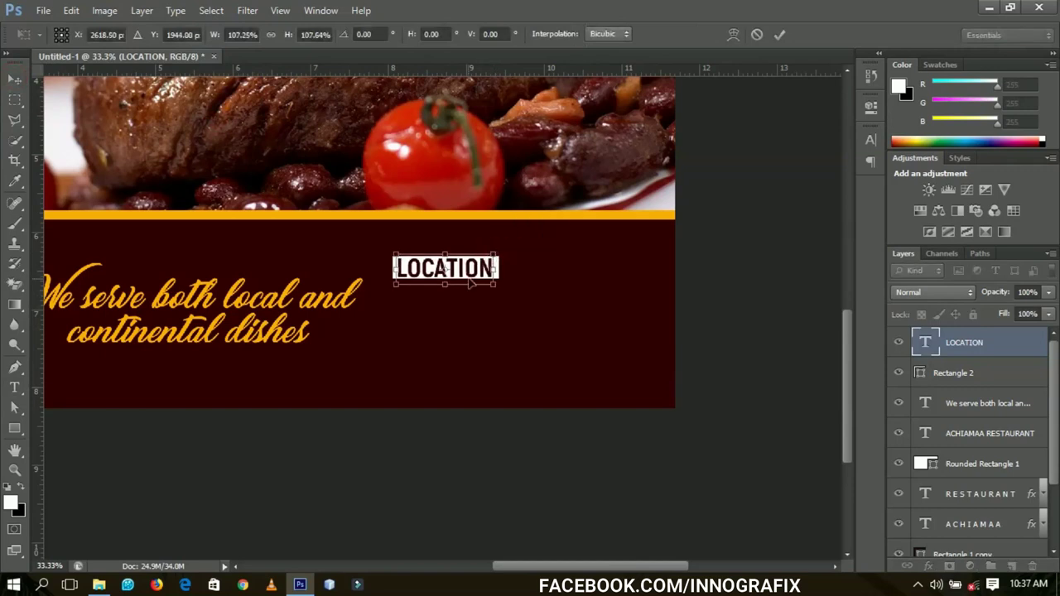
key(Return)
key(shift+Right)
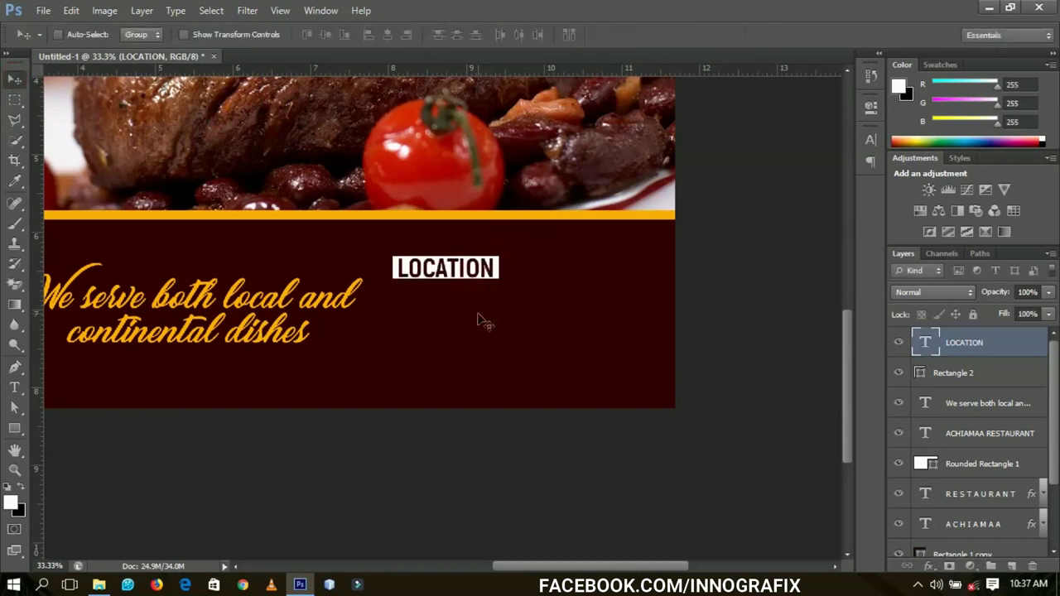
key(Left)
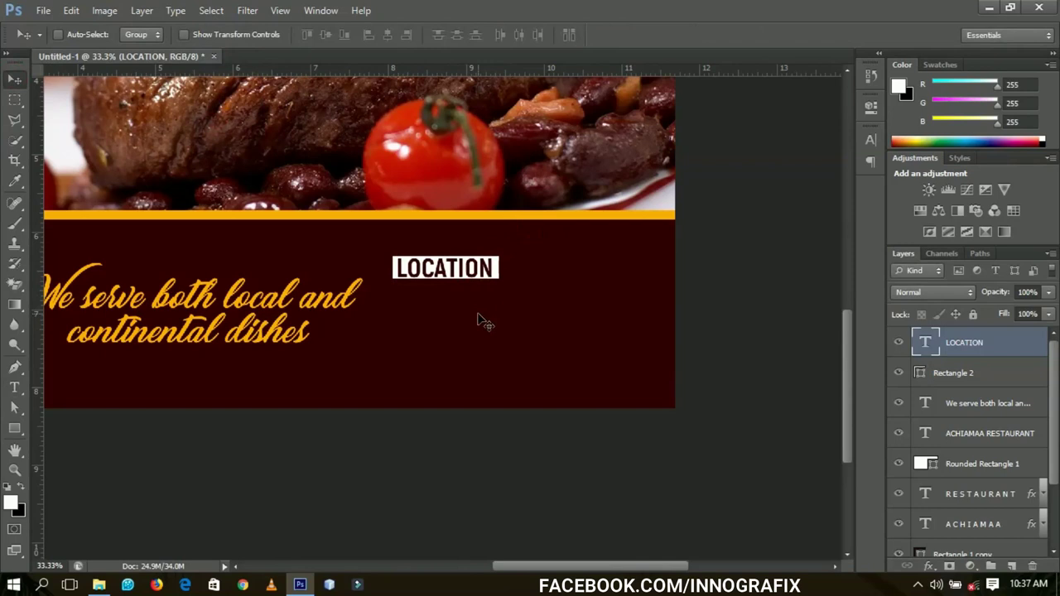
- Duplicate the LOCATION layer and make the copy white Akrobat Bold
key(ctrl+j)
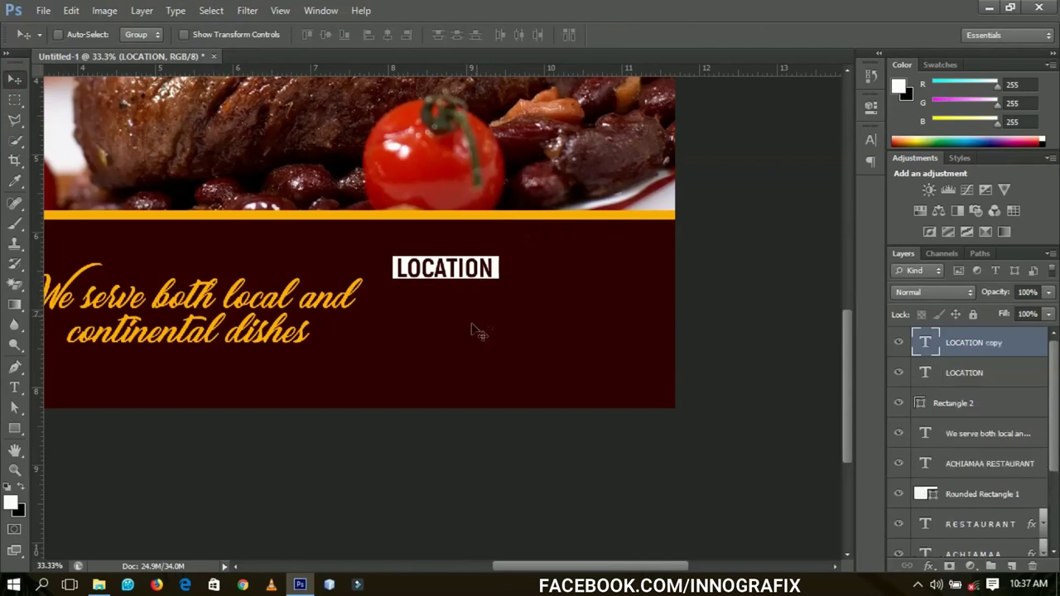
double_click(926, 339)
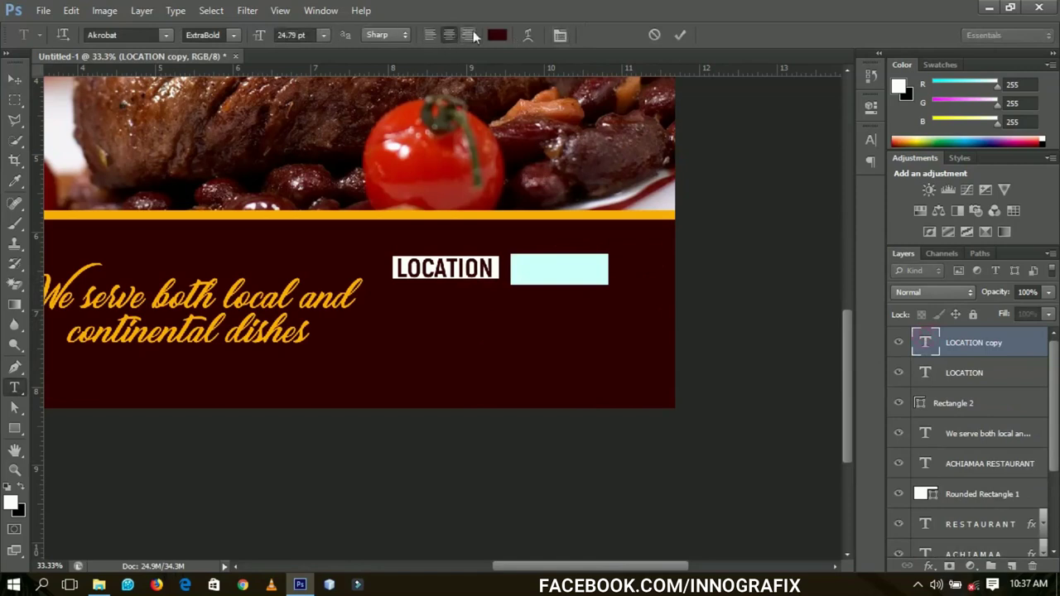
click(491, 34)
drag(833, 277, 698, 182)
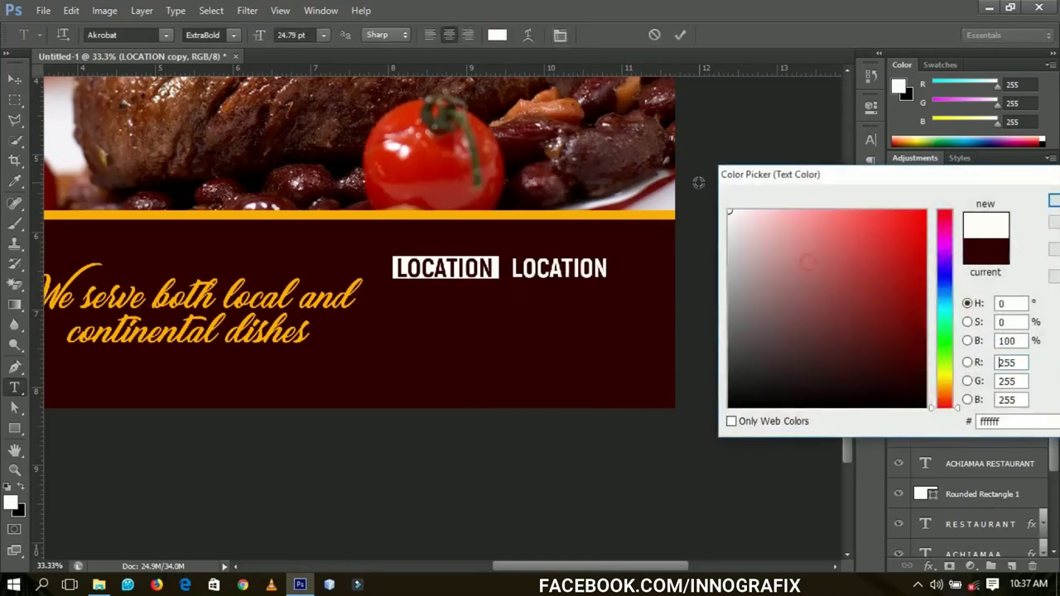
click(1054, 203)
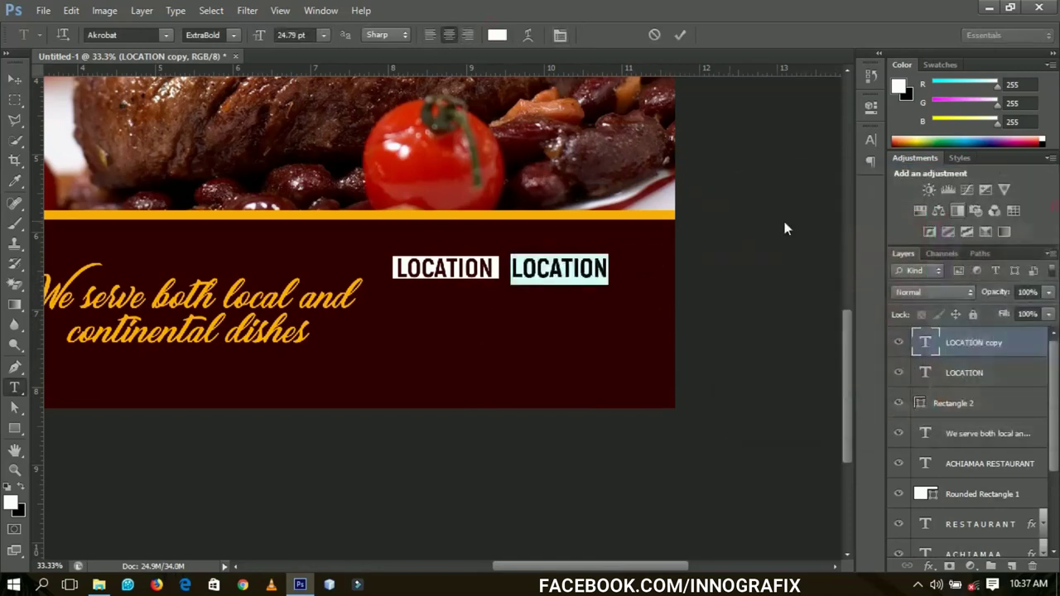
click(233, 35)
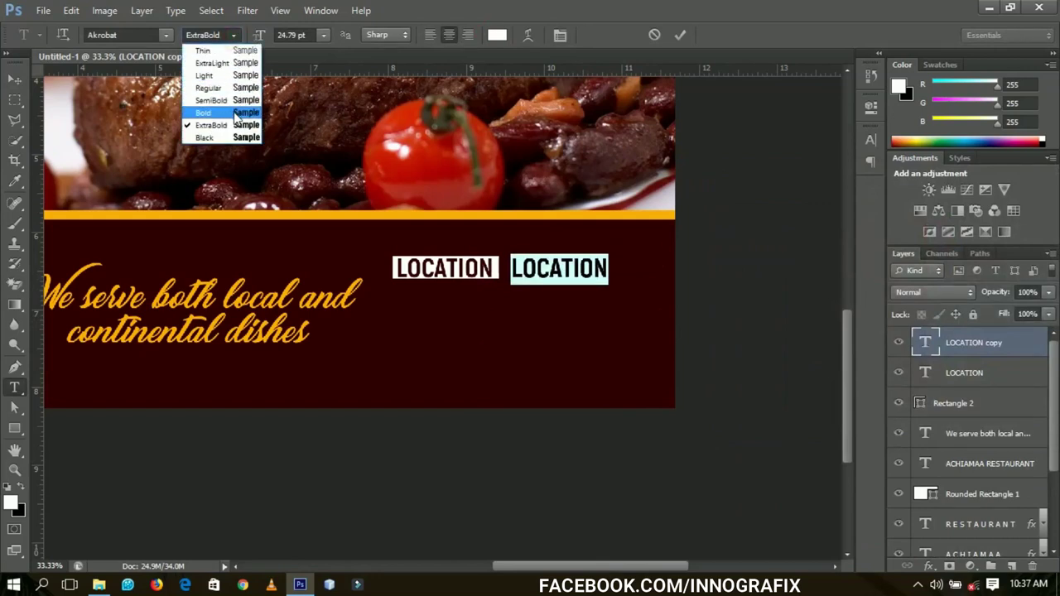
click(235, 114)
click(14, 78)
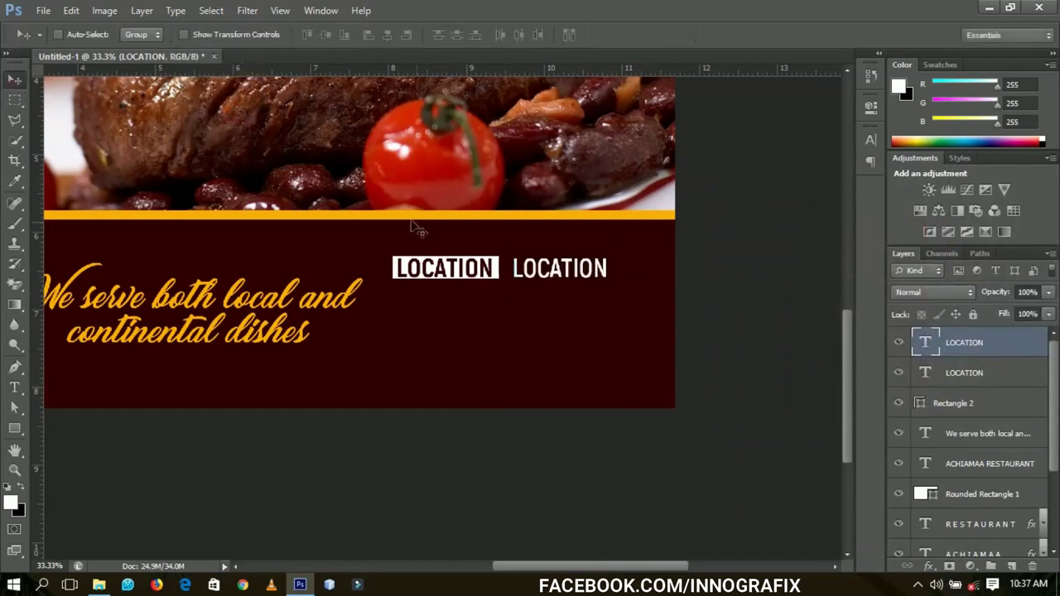
- Retype the copy as OFFINSO, left-align it, and line it up beside LOCATION
key(y)
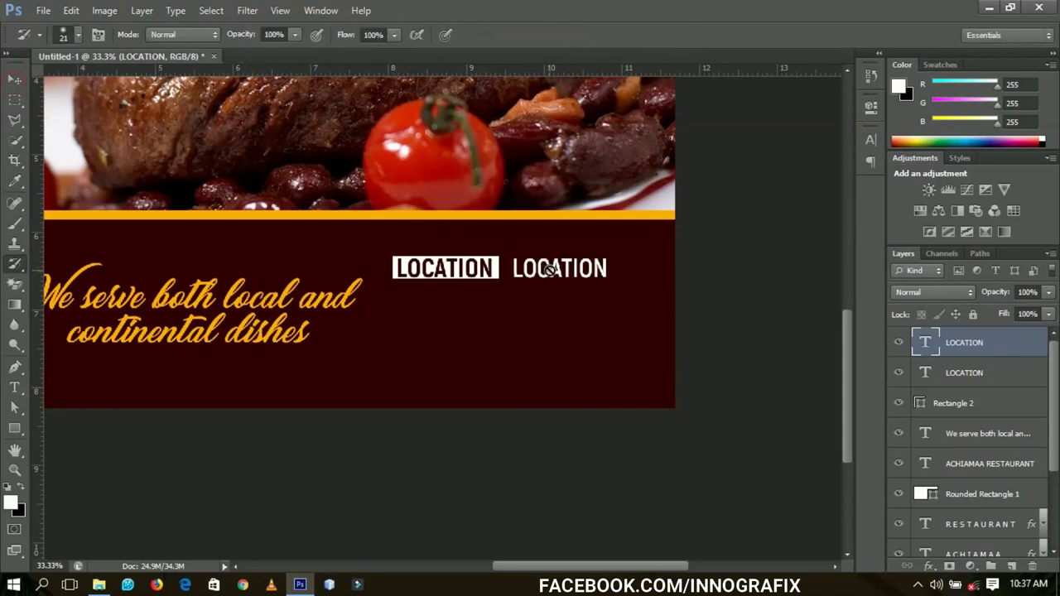
key(t)
double_click(549, 272)
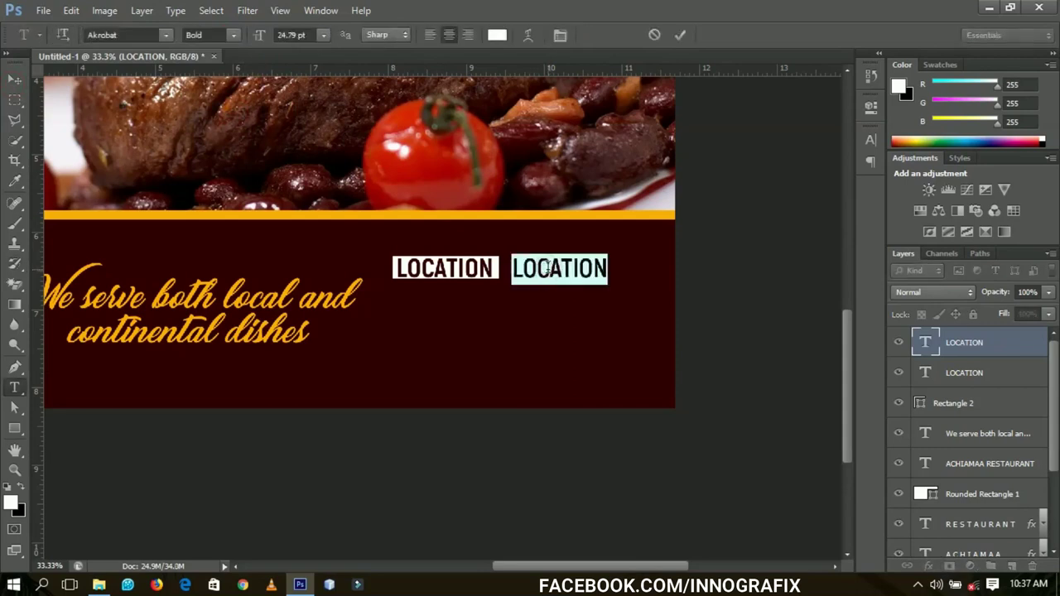
text(OFFINSO)
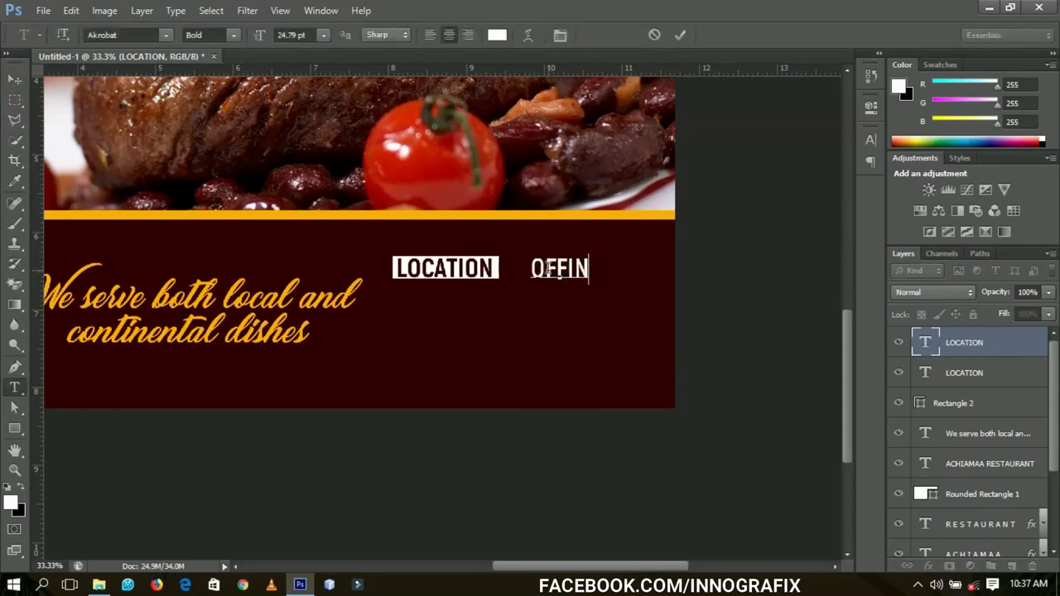
double_click(549, 271)
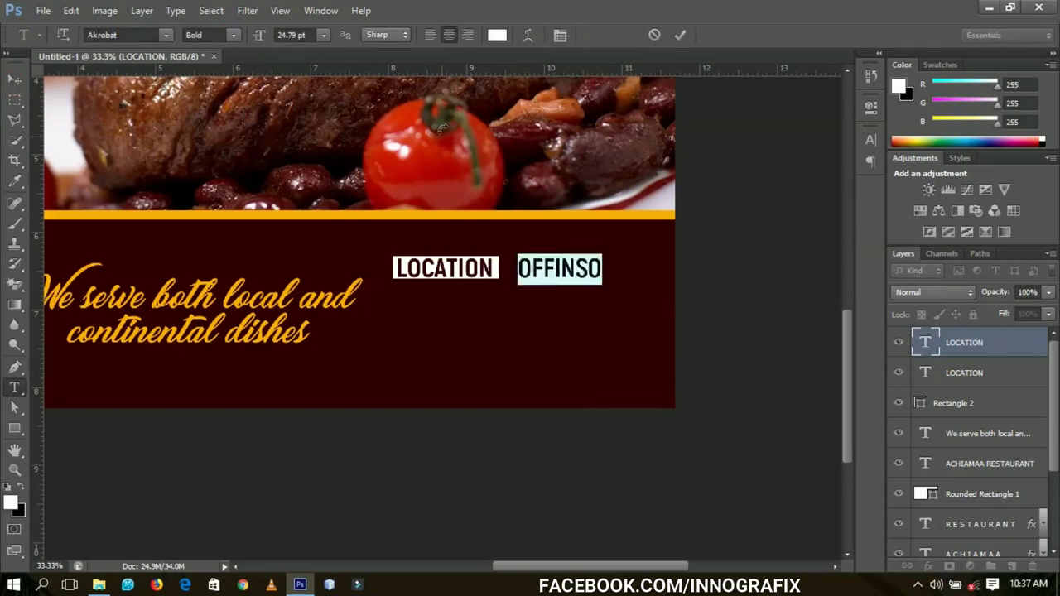
click(430, 35)
click(14, 79)
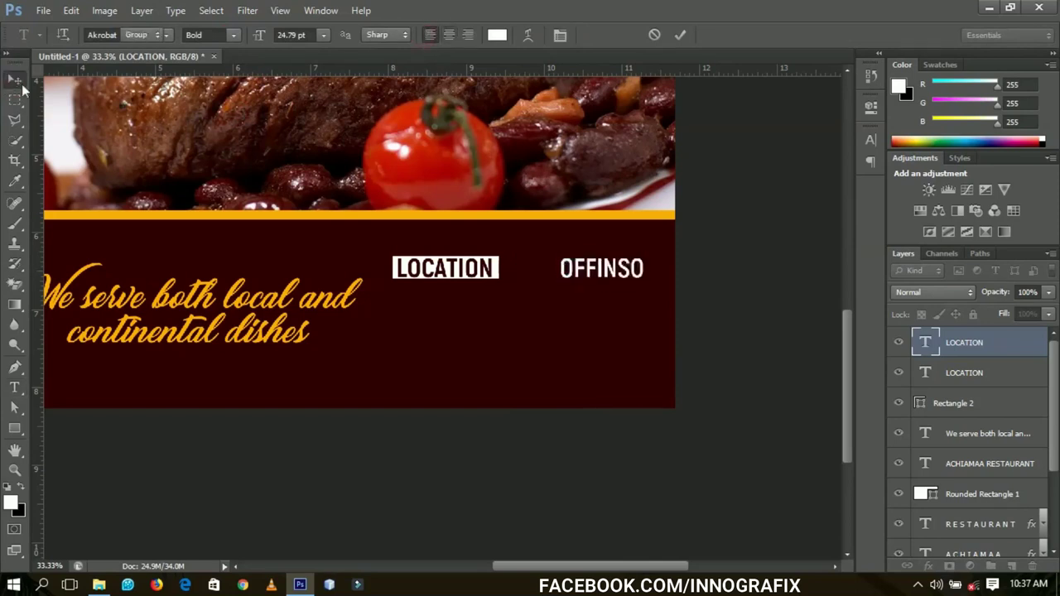
drag(611, 291, 575, 292)
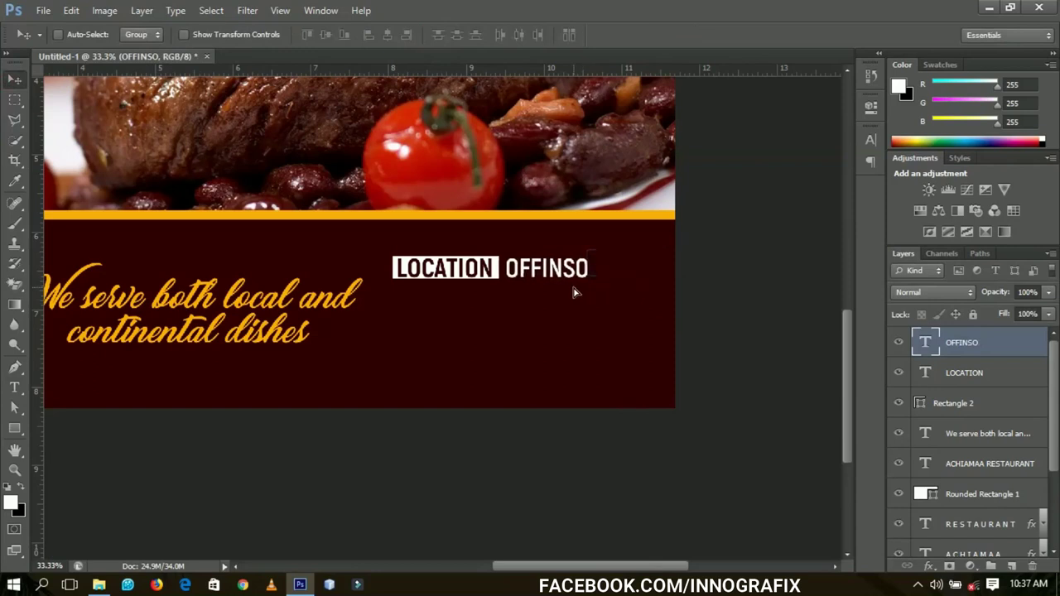
key(Up)
key(Up)
key(Up)
key(Up)
- Extend the text to read OFFINSO NEW TOWN
key(t)
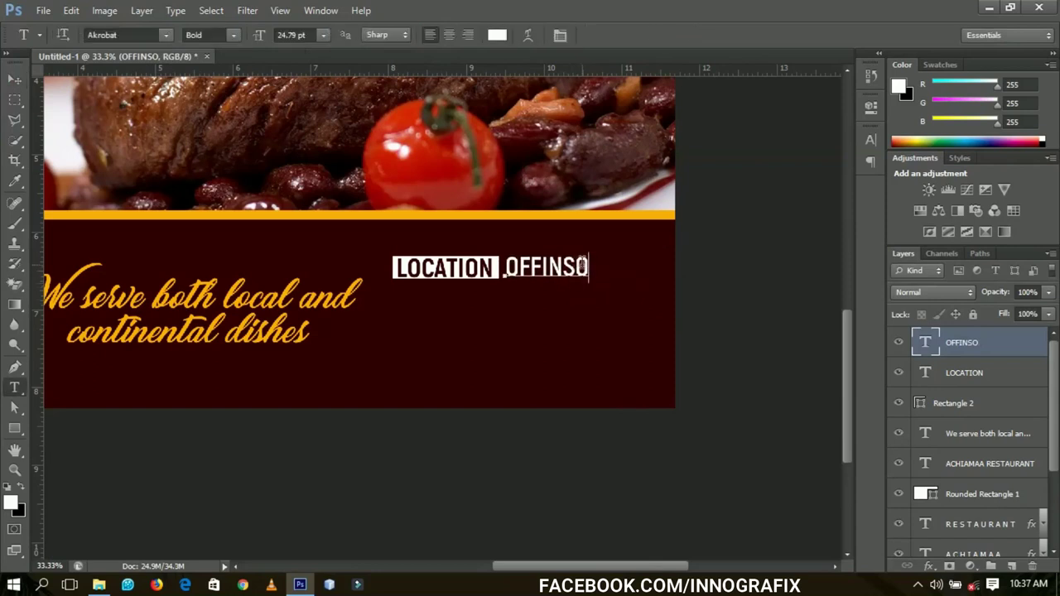
click(585, 267)
text(NEAR)
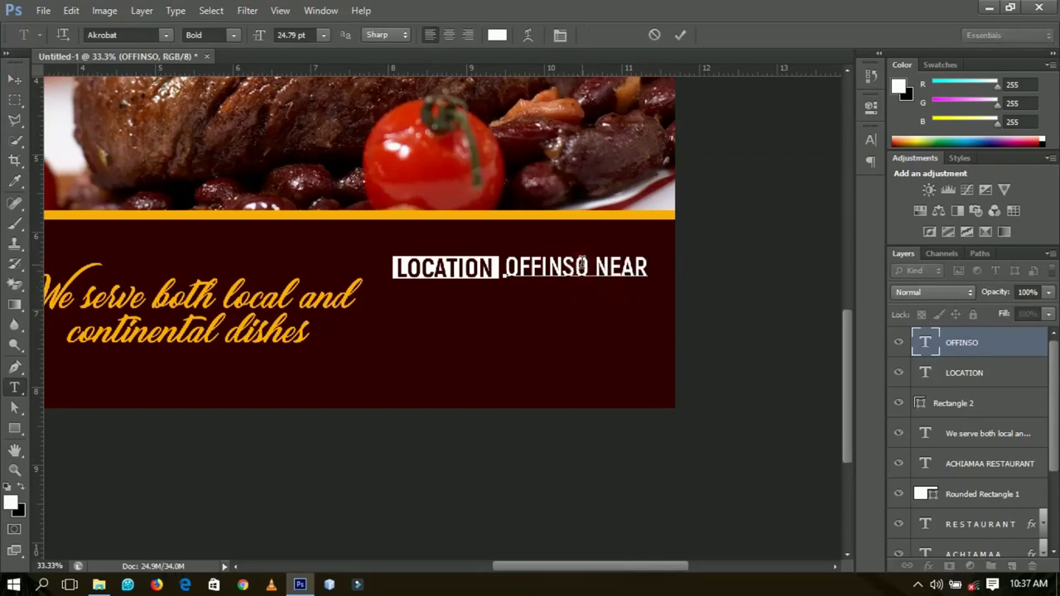
key(BackSpace)
key(BackSpace)
key(BackSpace)
key(BackSpace)
text(NEW TOW)
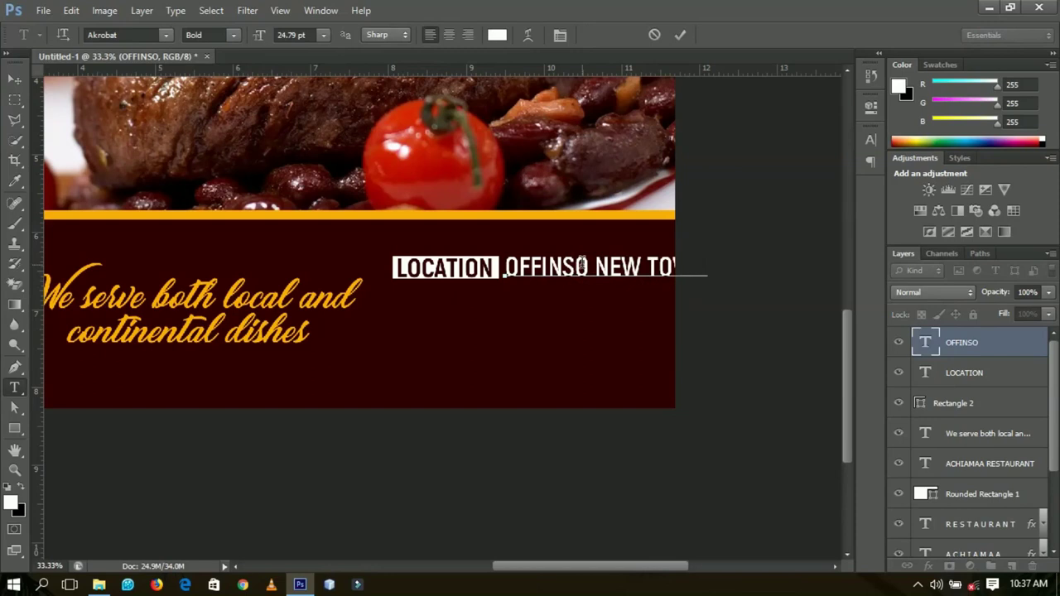
click(17, 81)
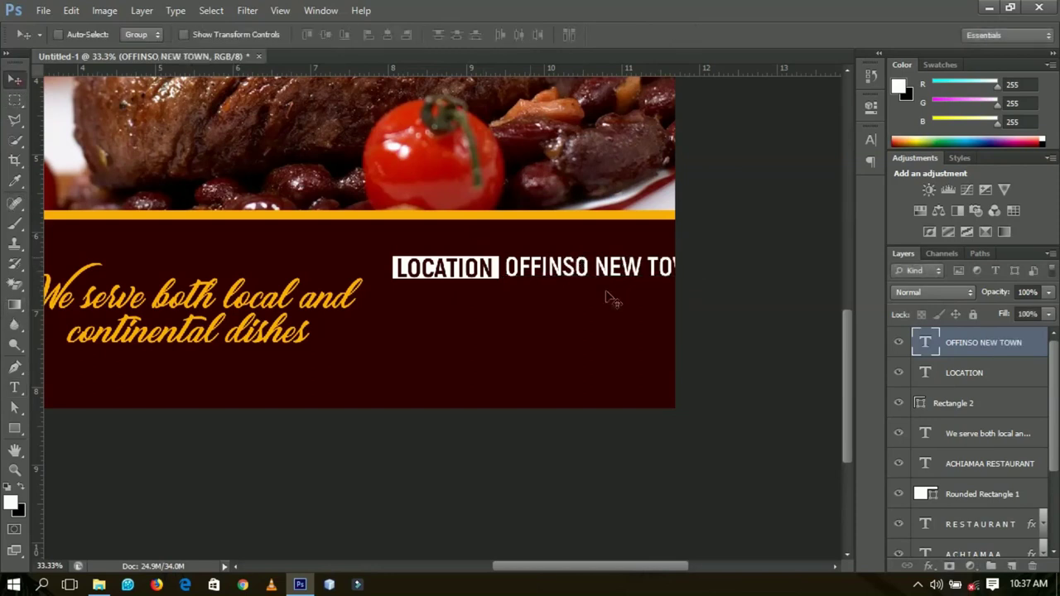
- Shift the location group slightly left and shrink it to about 91%
shift+click(951, 404)
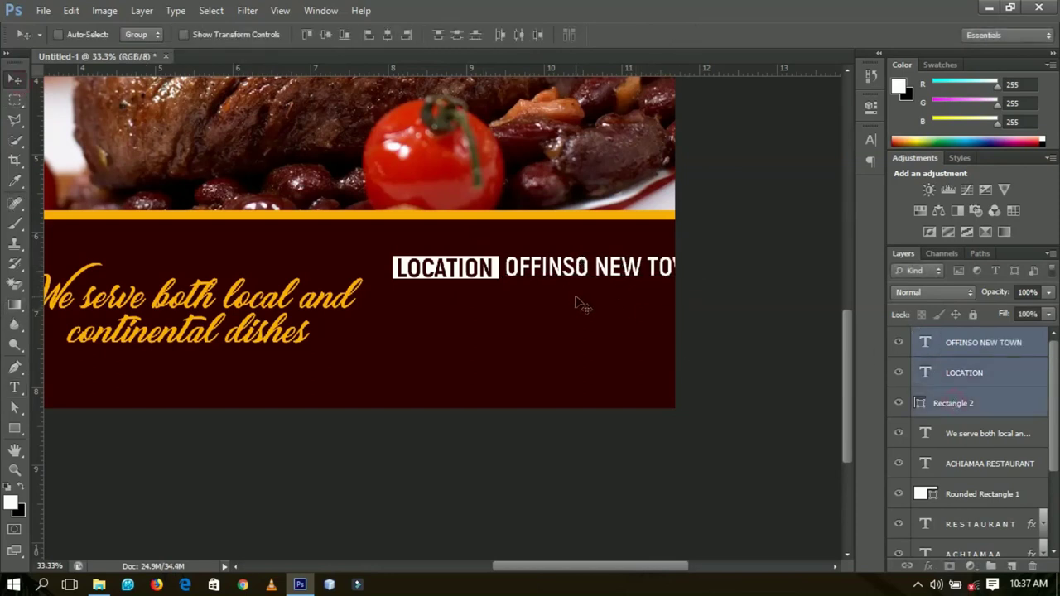
drag(583, 290, 566, 292)
key(ctrl+t)
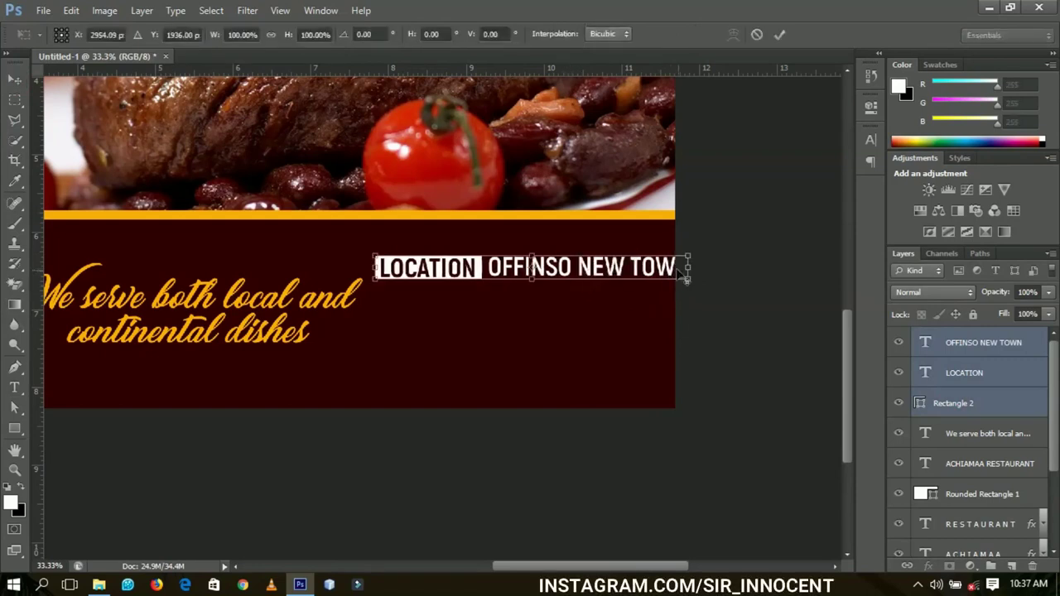
drag(681, 273, 642, 273)
key(Return)
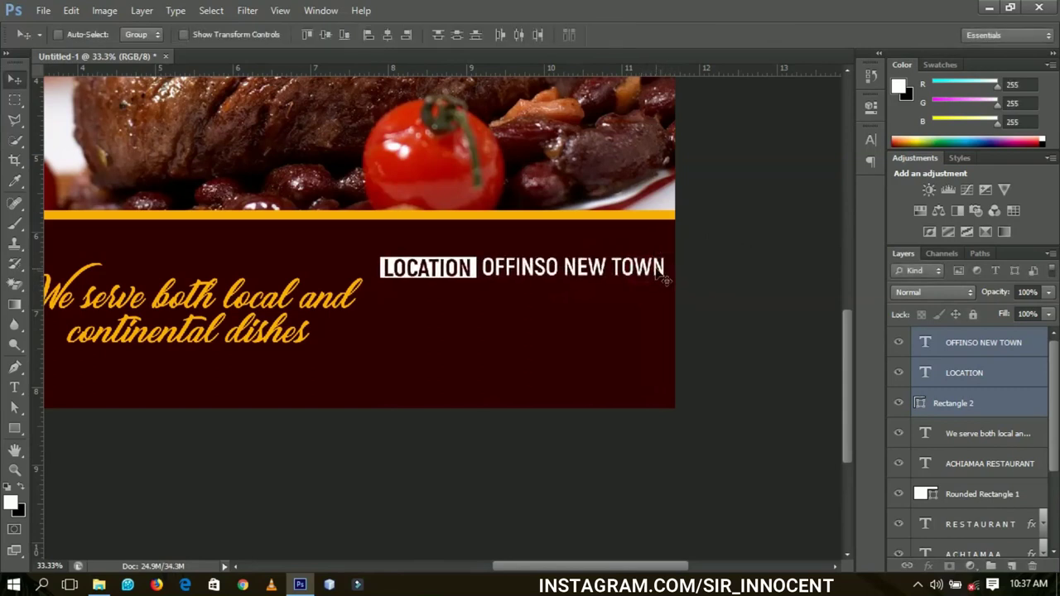
- Add a second line, INSIDE THE MARKET, and select all the location block layers
key(t)
click(662, 267)
key(Return)
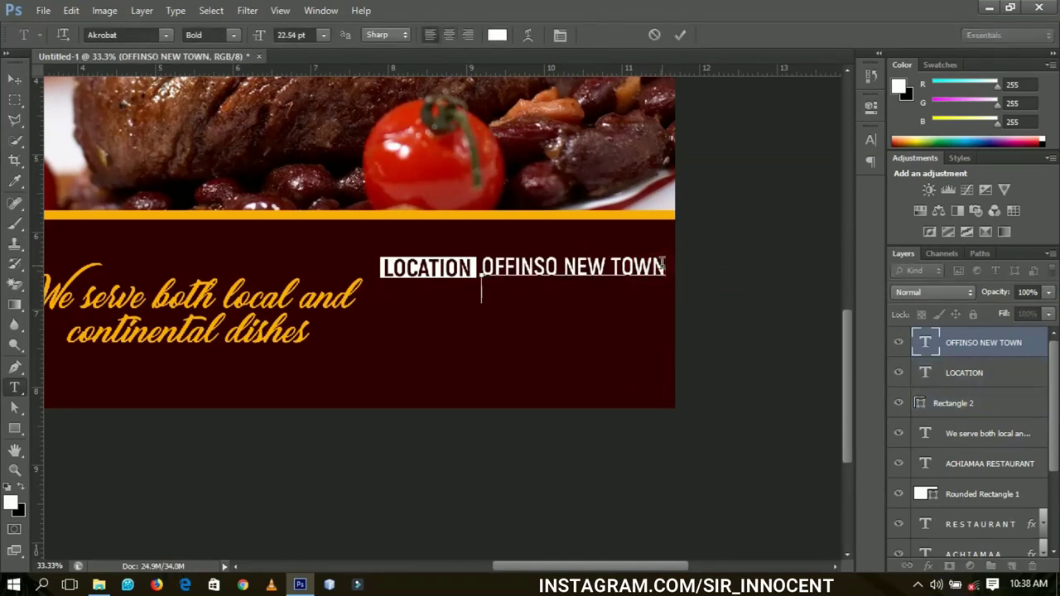
text(INSIDE)
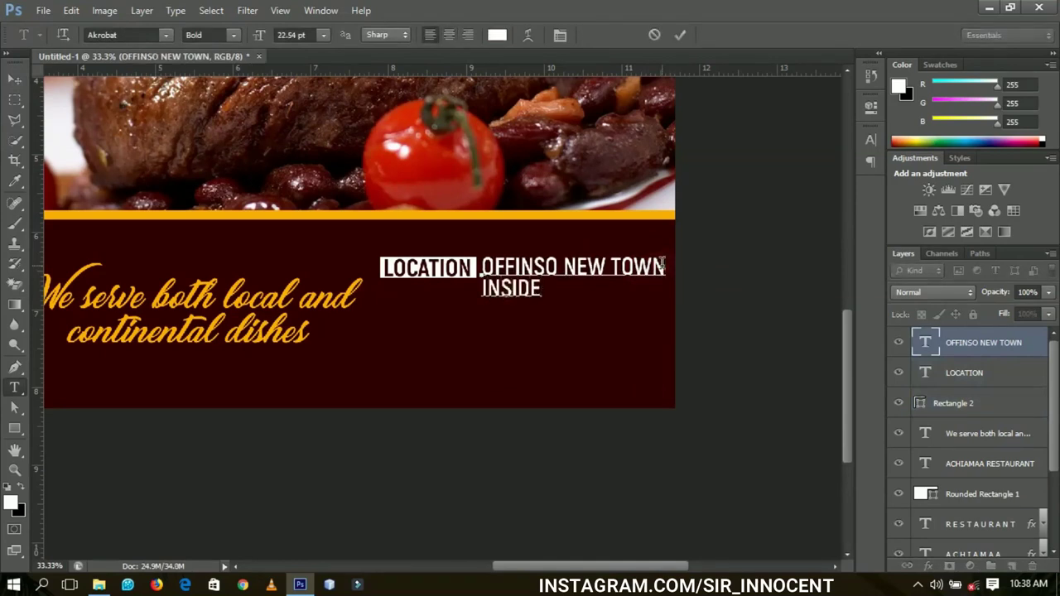
text( THE MARKET)
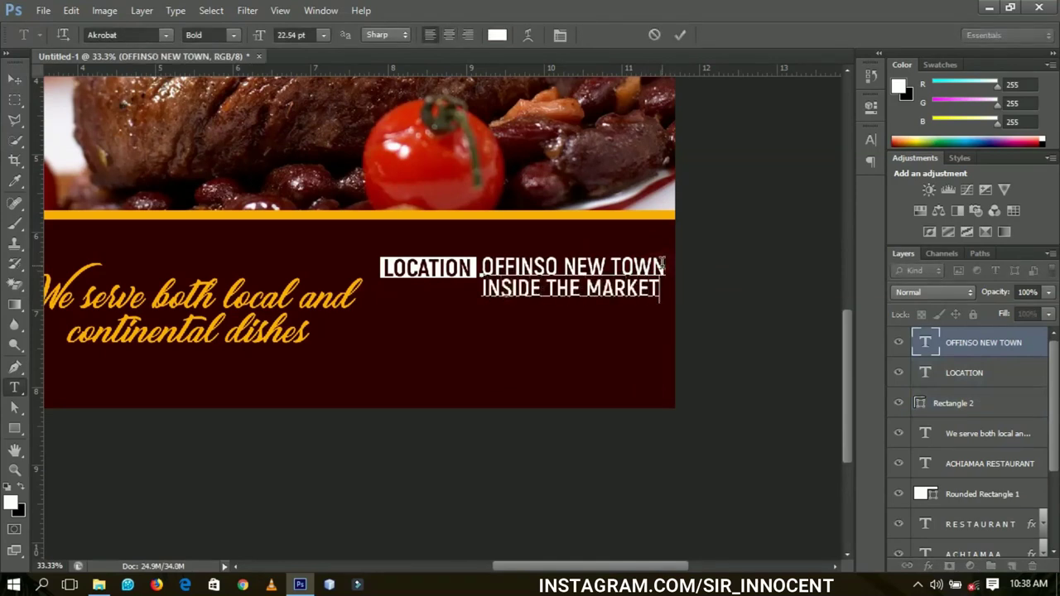
click(14, 78)
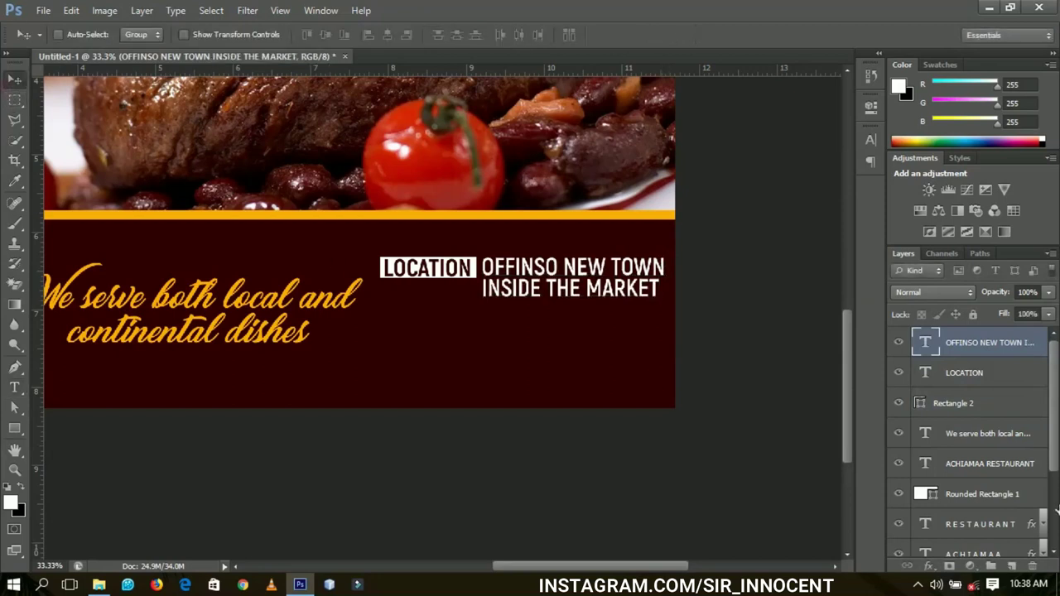
shift+click(956, 404)
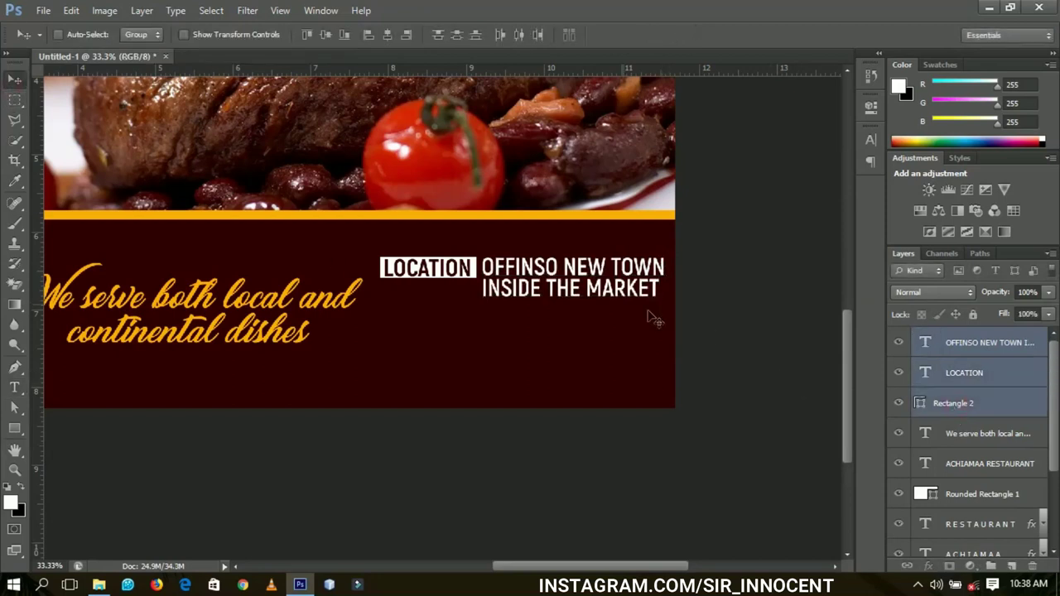
- Duplicate the LOCATION block below the original and relabel it CONTACT
key(ctrl+j)
drag(610, 289, 582, 354)
key(t)
double_click(440, 335)
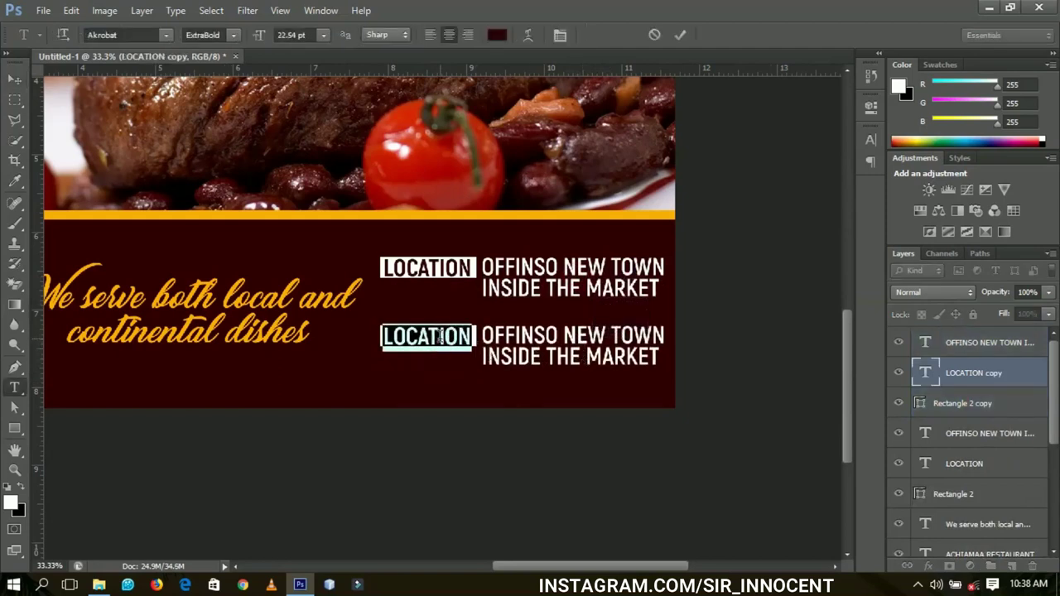
text(CONTACT)
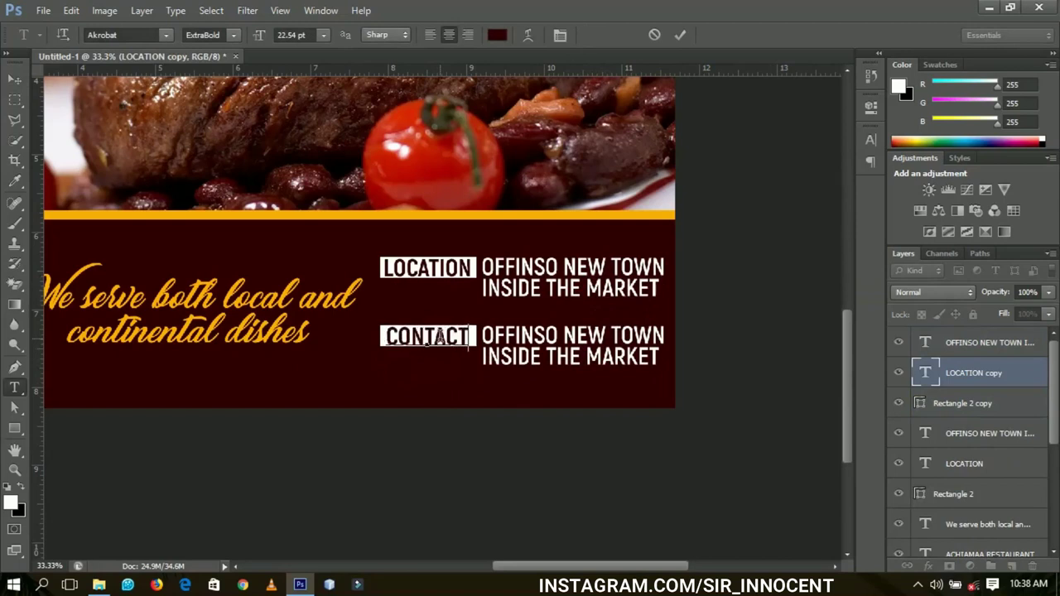
key(ctrl+Return)
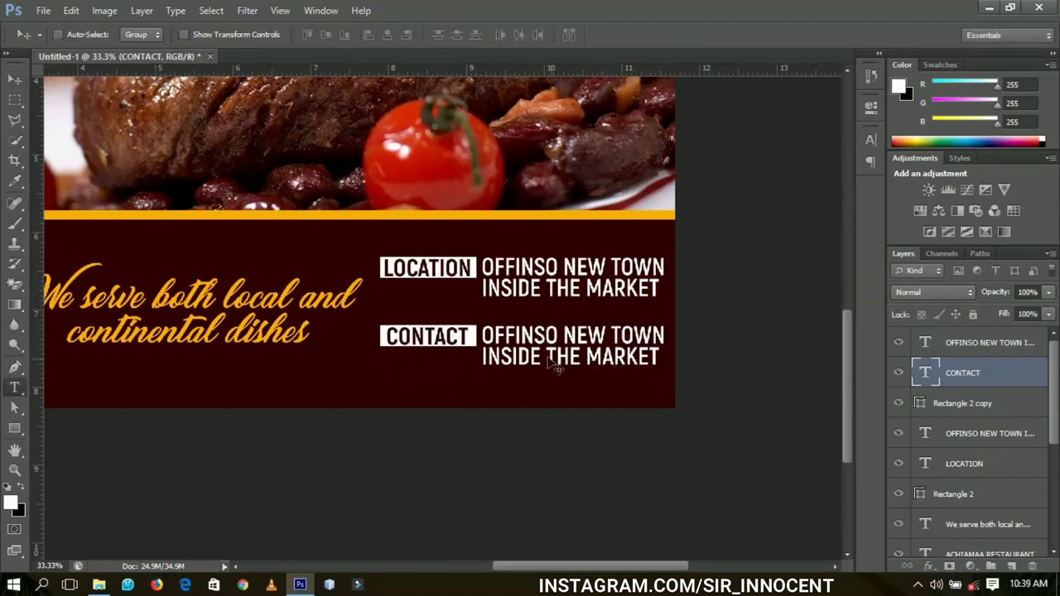
- Replace the two detail lines with the restaurant's two phone numbers
triple_click(525, 340)
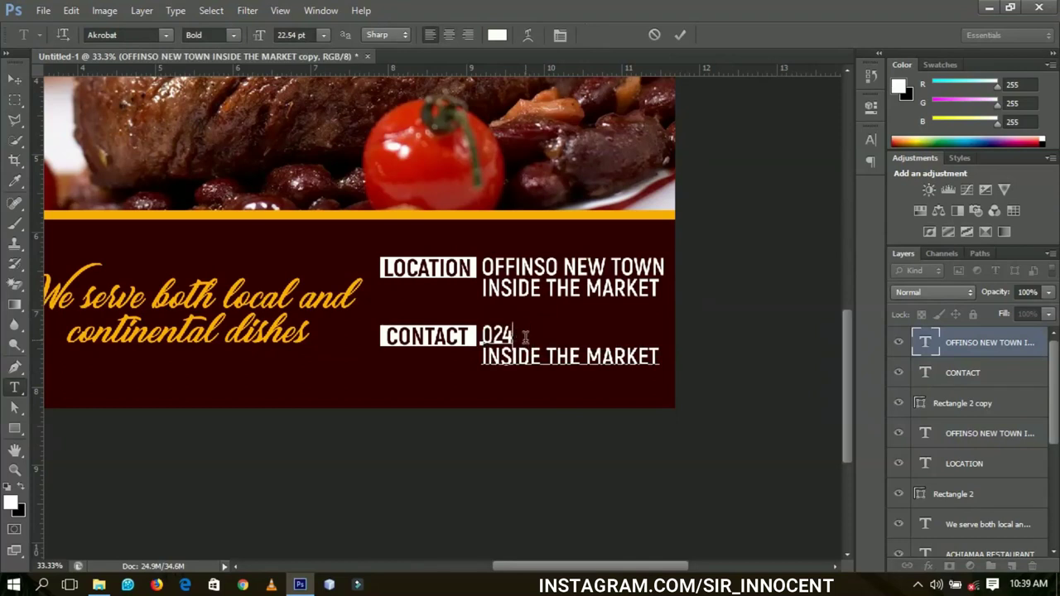
triple_click(538, 356)
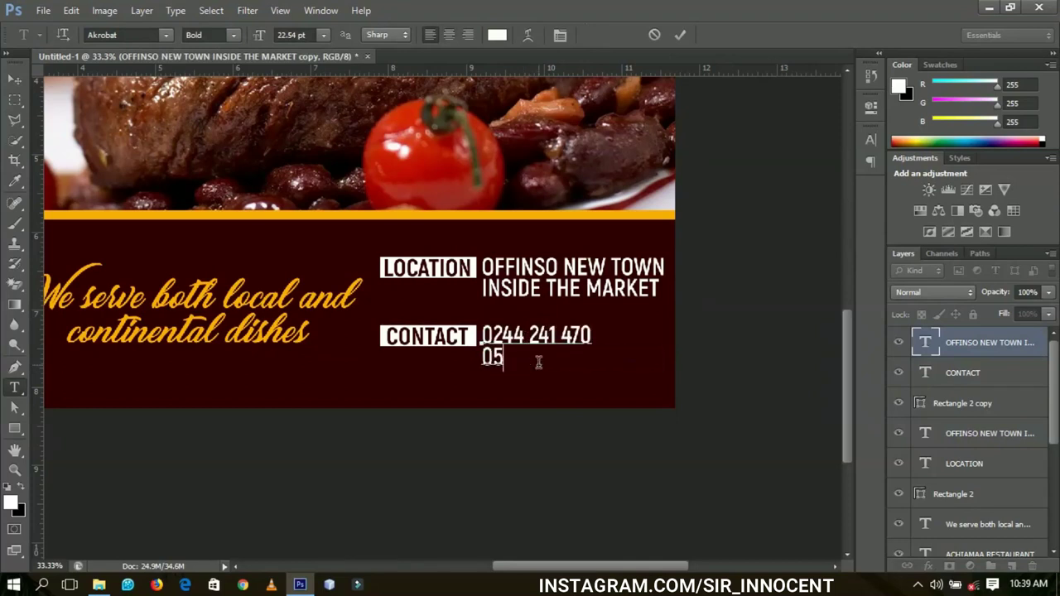
key(ctrl+Return)
key(v)
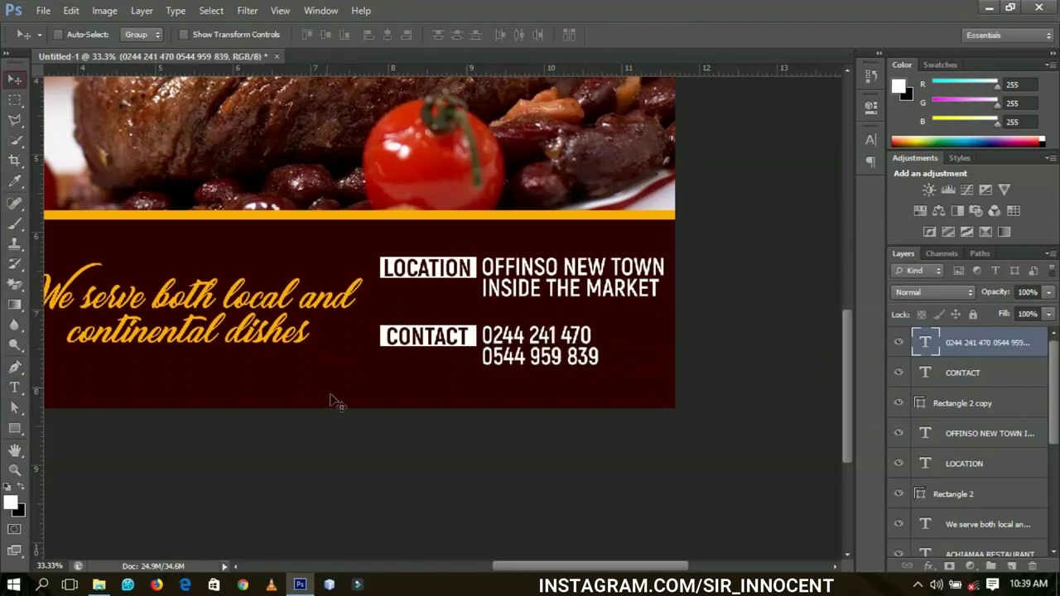
drag(334, 380, 464, 365)
- Zoom the flyer to 16.7% and select the Restaurant-Food-9 steak photo layer
key(z)
right_click(451, 313)
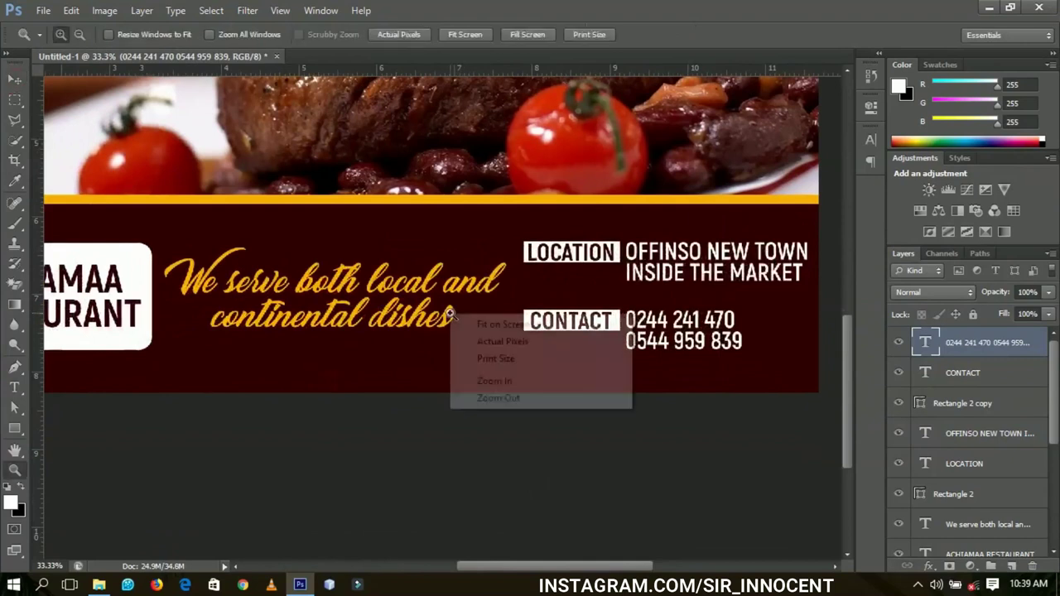
click(476, 321)
right_click(434, 262)
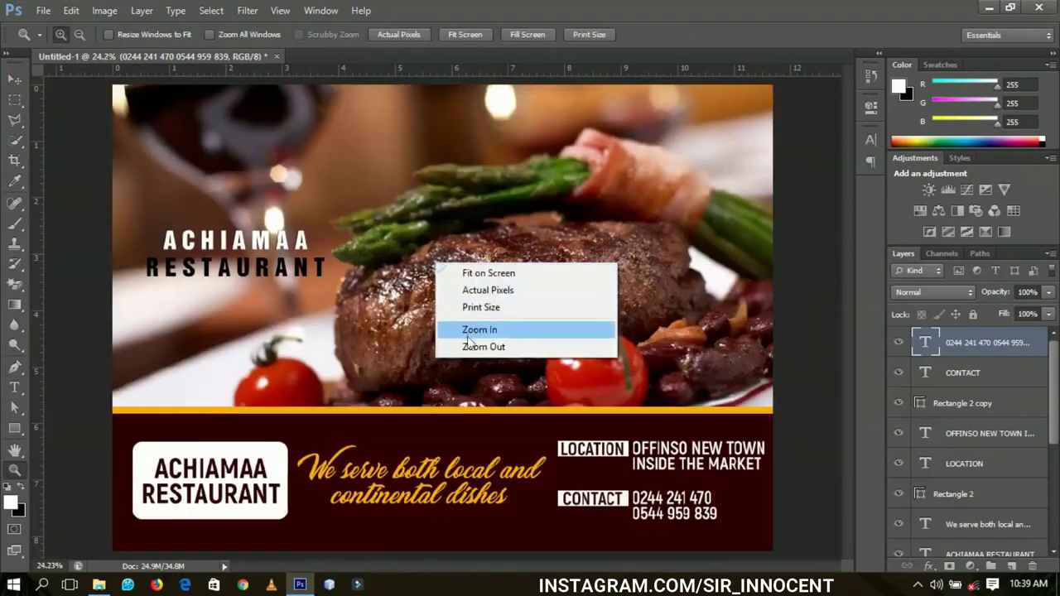
click(476, 345)
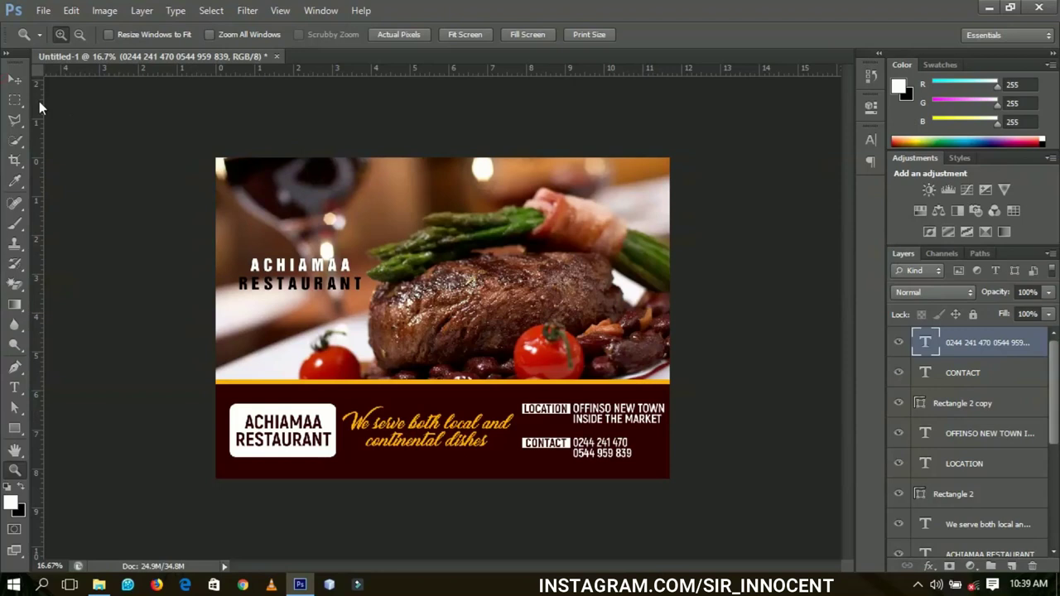
key(v)
right_click(481, 247)
click(483, 246)
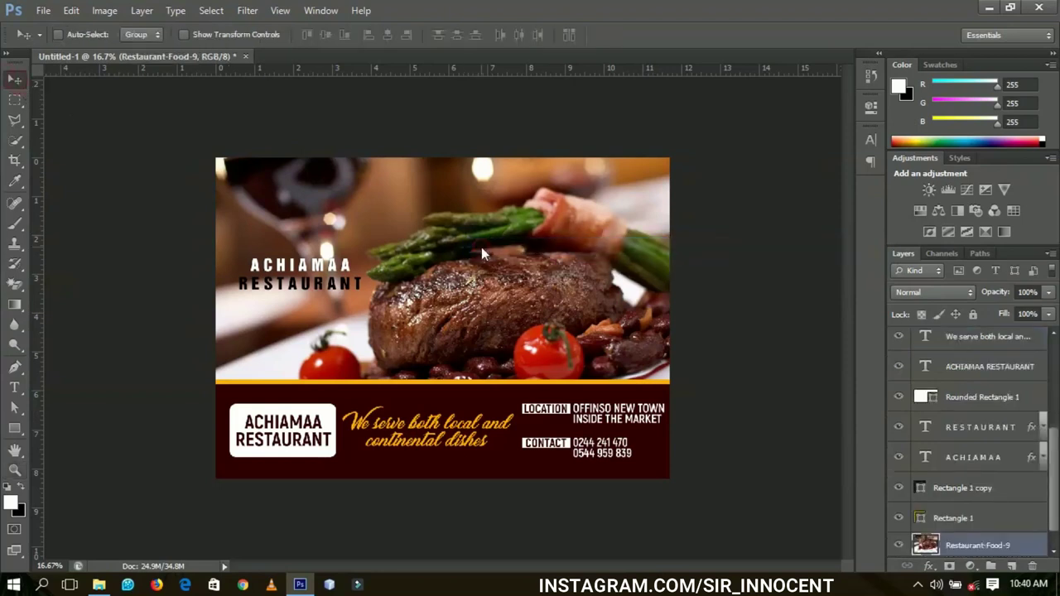
- Raise the steak photo's saturation by +3 and set its Levels white input to 242
key(ctrl+u)
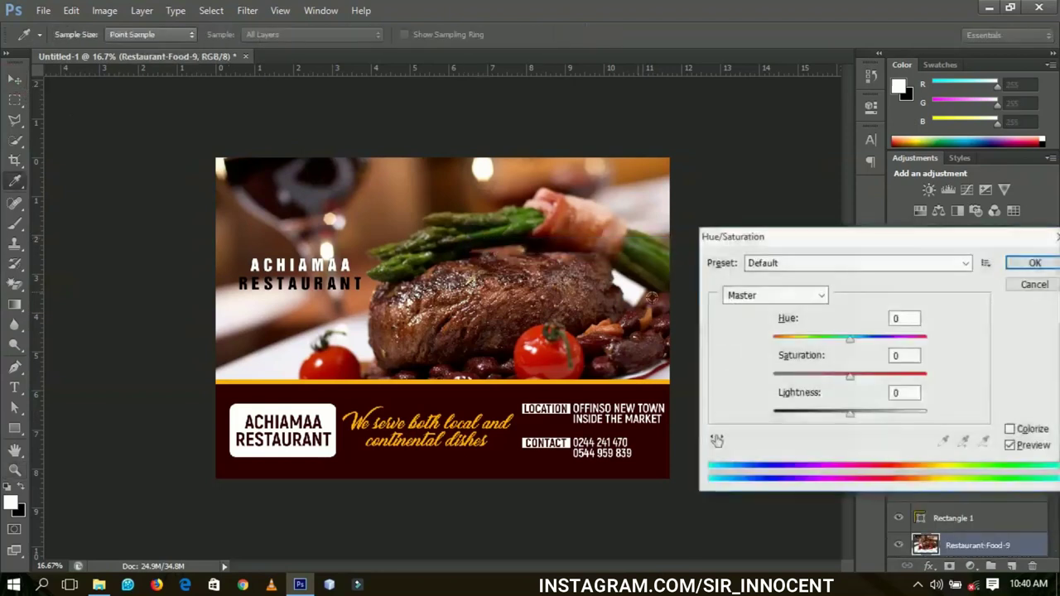
click(849, 378)
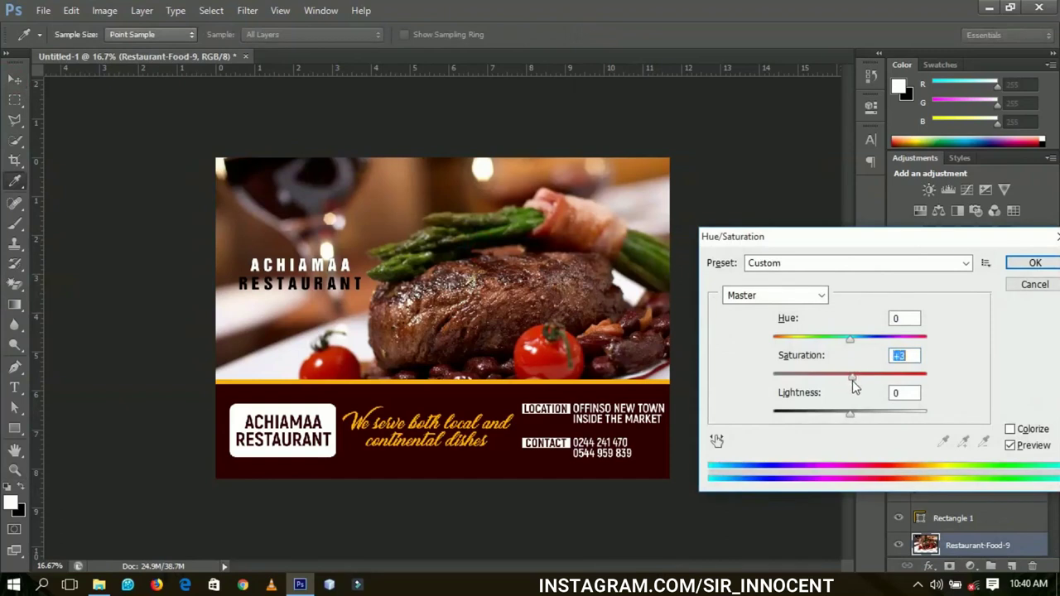
click(1036, 263)
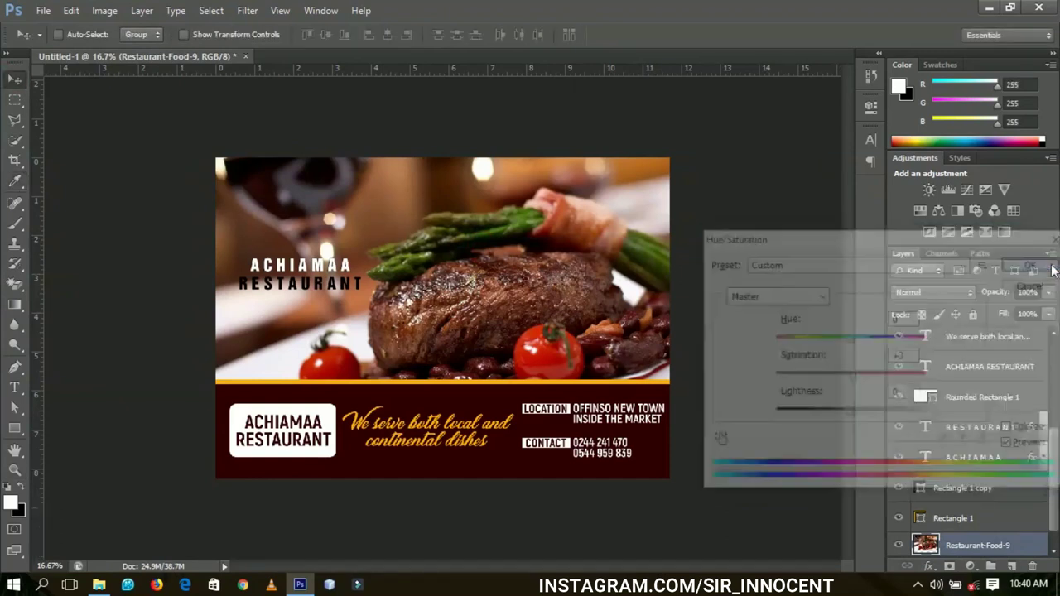
key(ctrl+l)
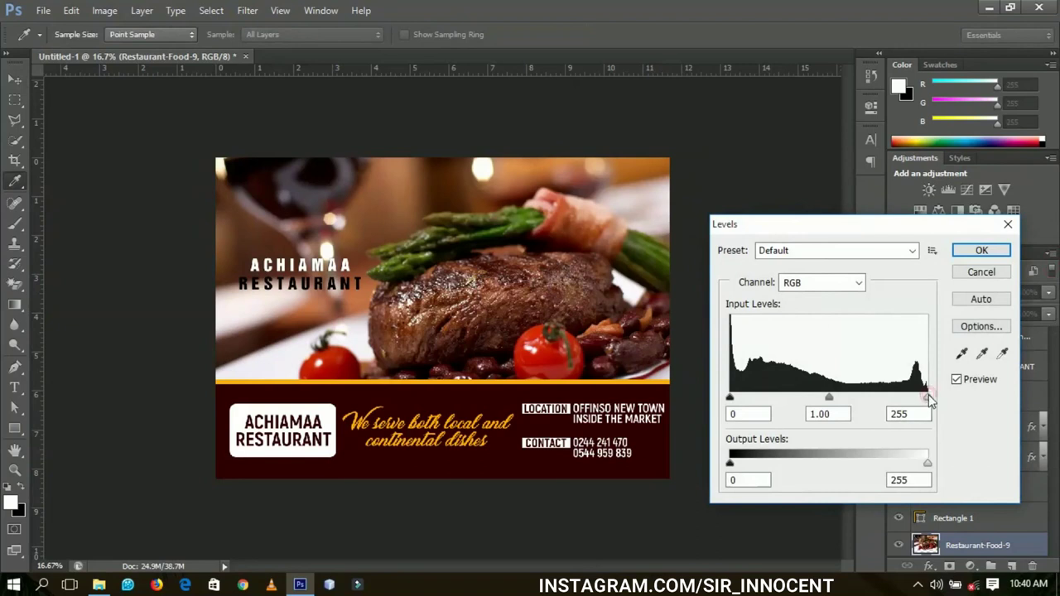
drag(928, 400, 922, 402)
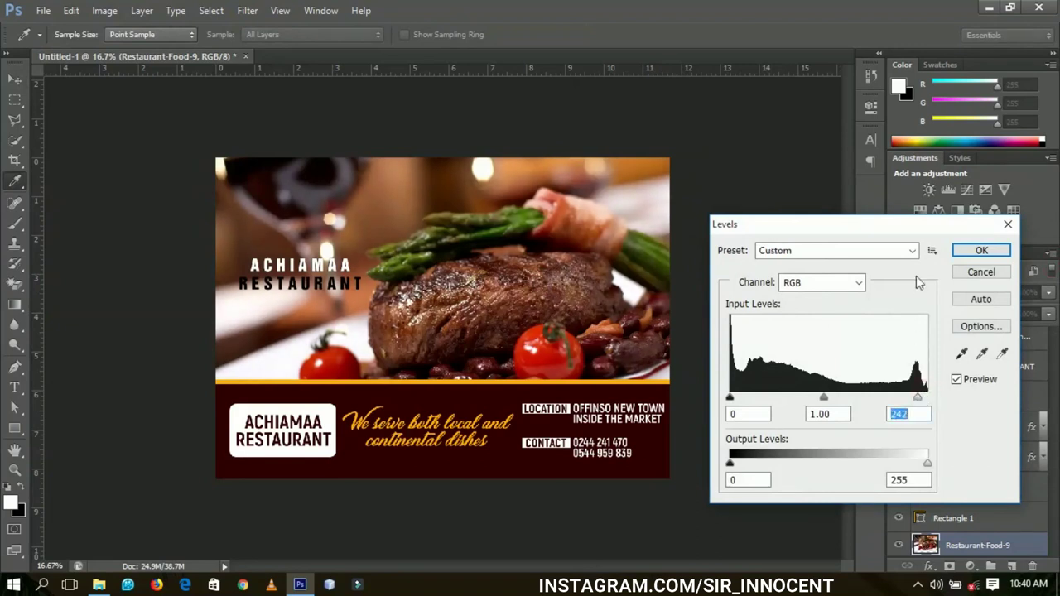
click(979, 251)
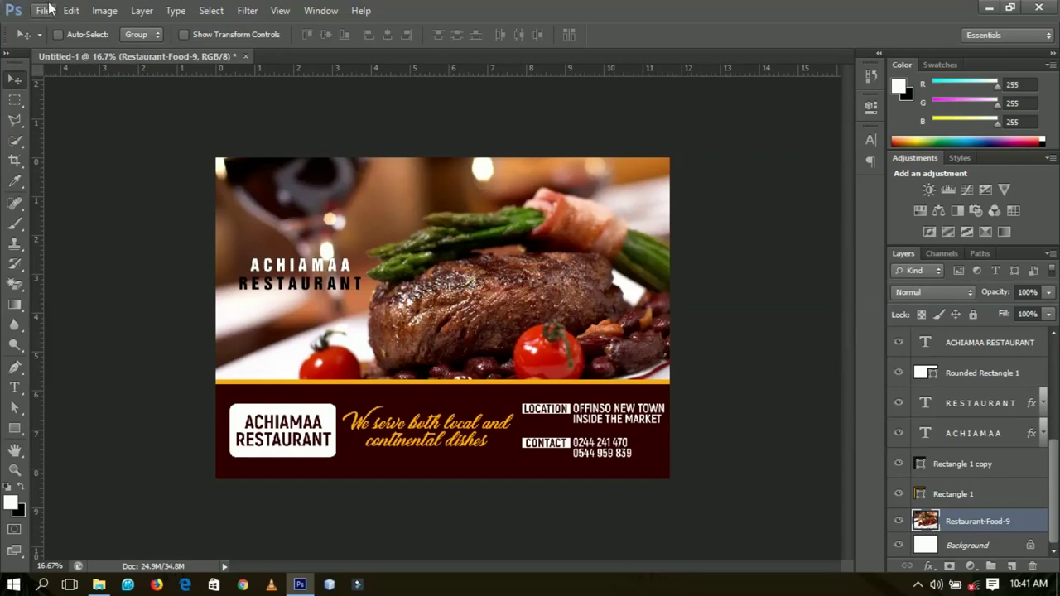
- Place the ribs-and-fries_sgcrgu photo, rasterize it, and scale it up to fill the top area
click(46, 10)
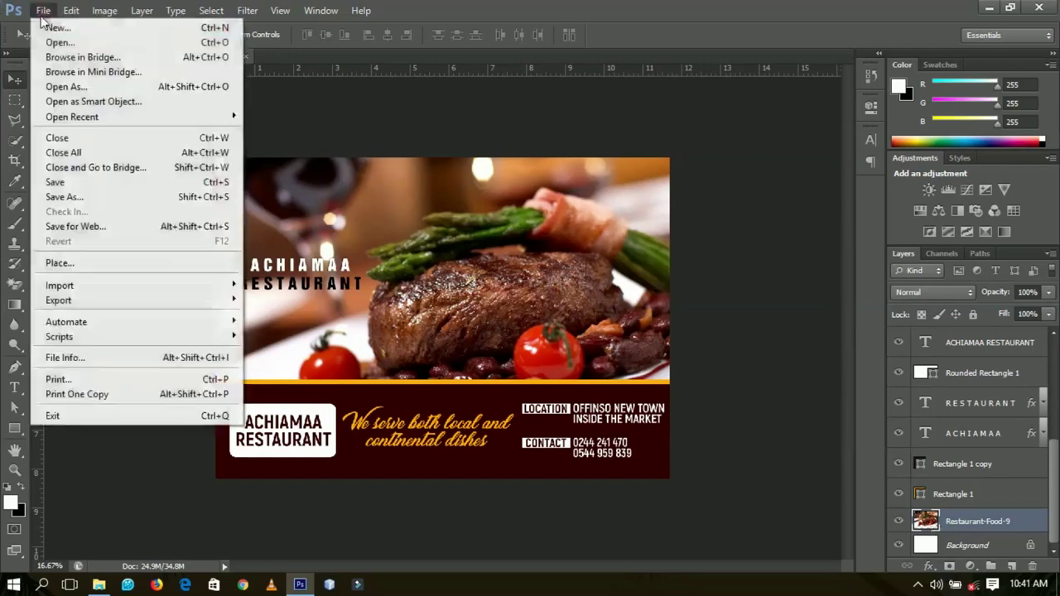
click(80, 267)
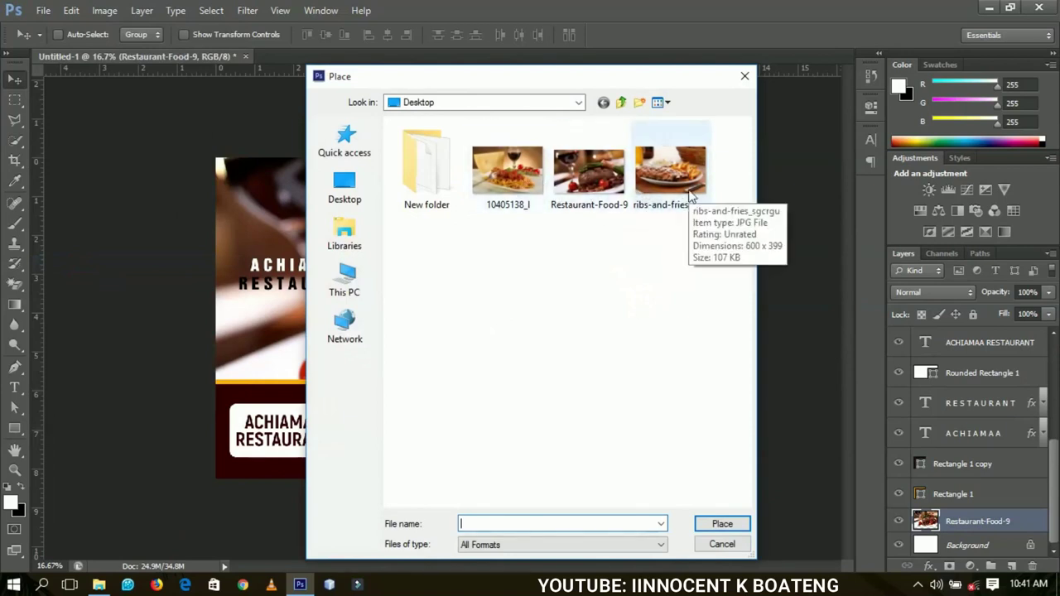
double_click(690, 193)
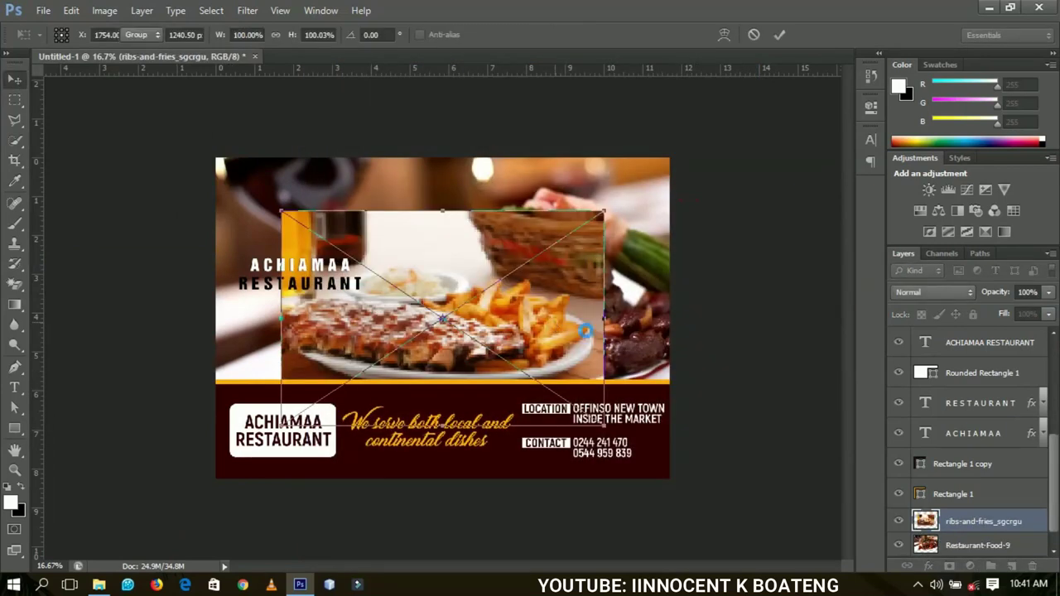
double_click(585, 331)
right_click(976, 527)
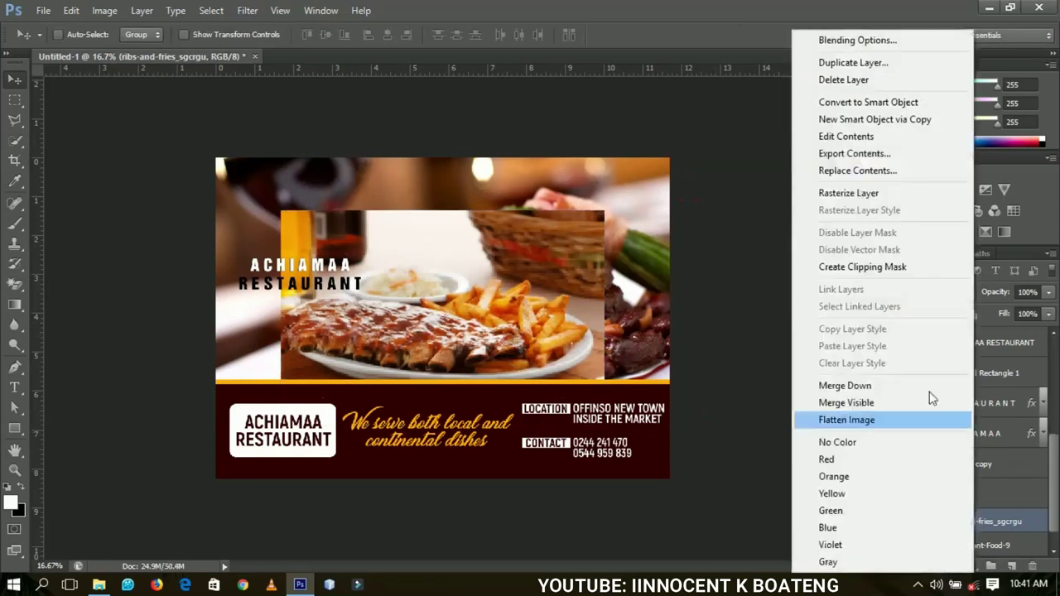
click(869, 198)
key(ctrl+t)
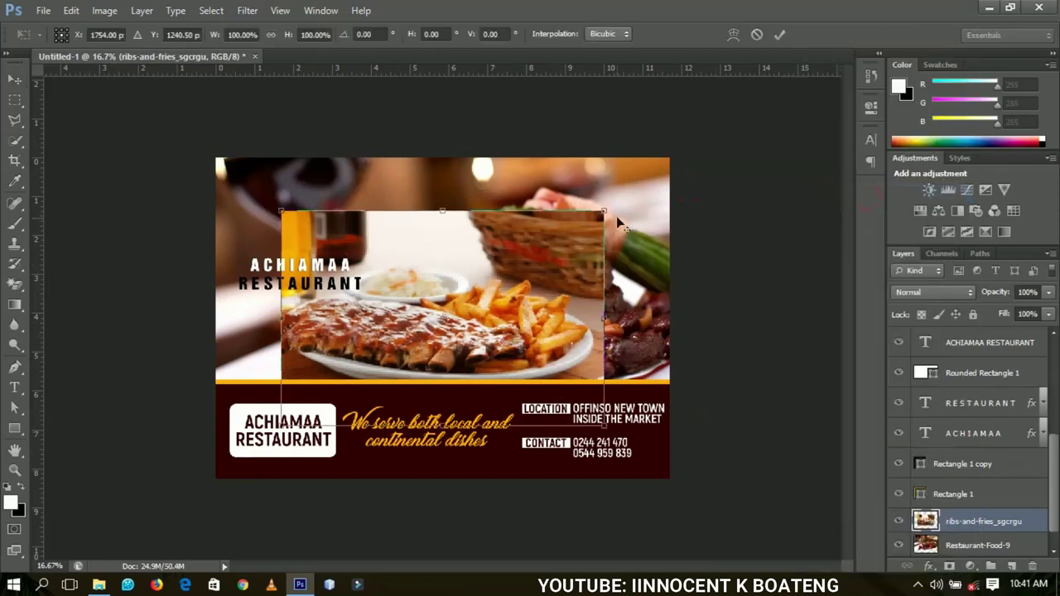
drag(607, 212, 681, 161)
key(Return)
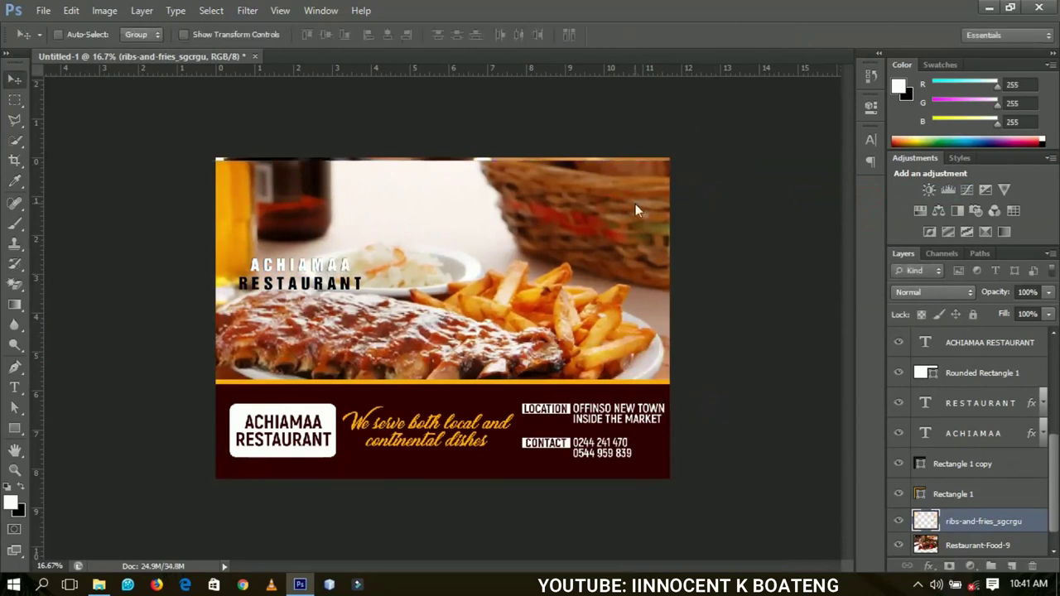
- Place the 10405138_l pasta photo and enlarge it about 147% to cover the top area
click(43, 10)
click(105, 263)
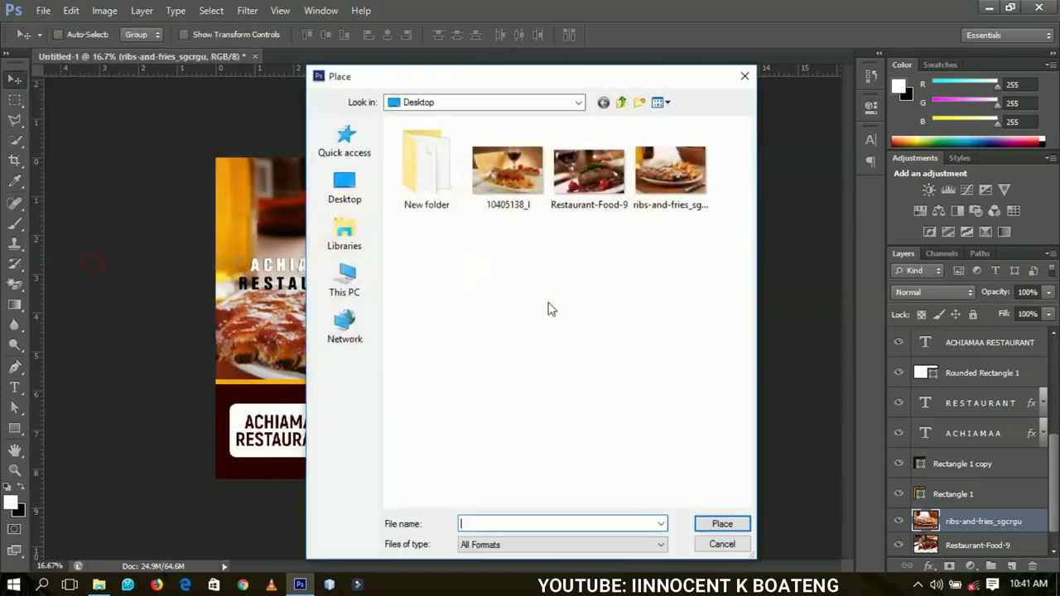
click(513, 180)
double_click(513, 181)
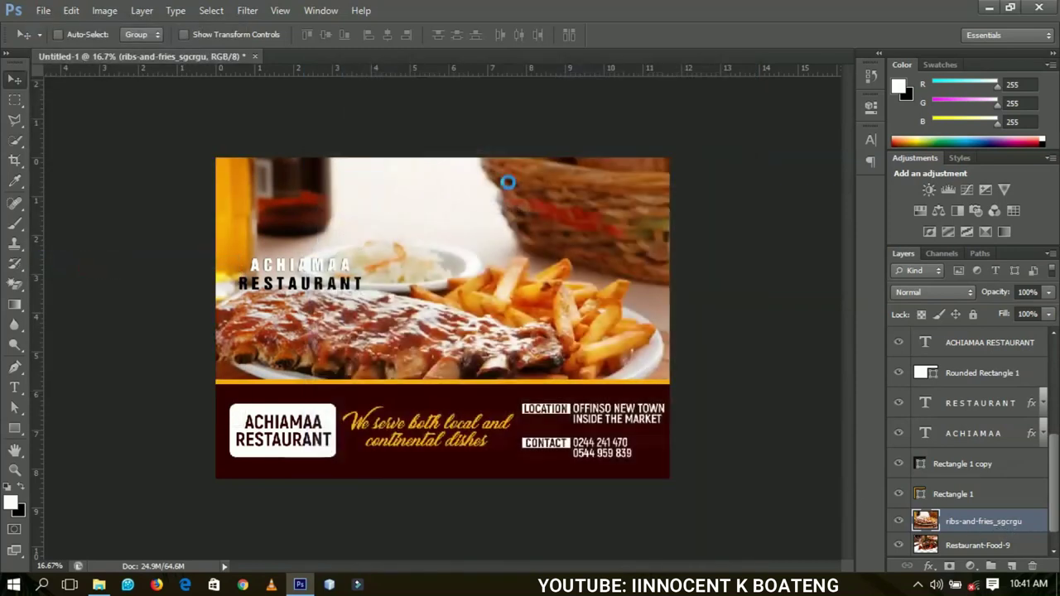
drag(605, 209, 681, 158)
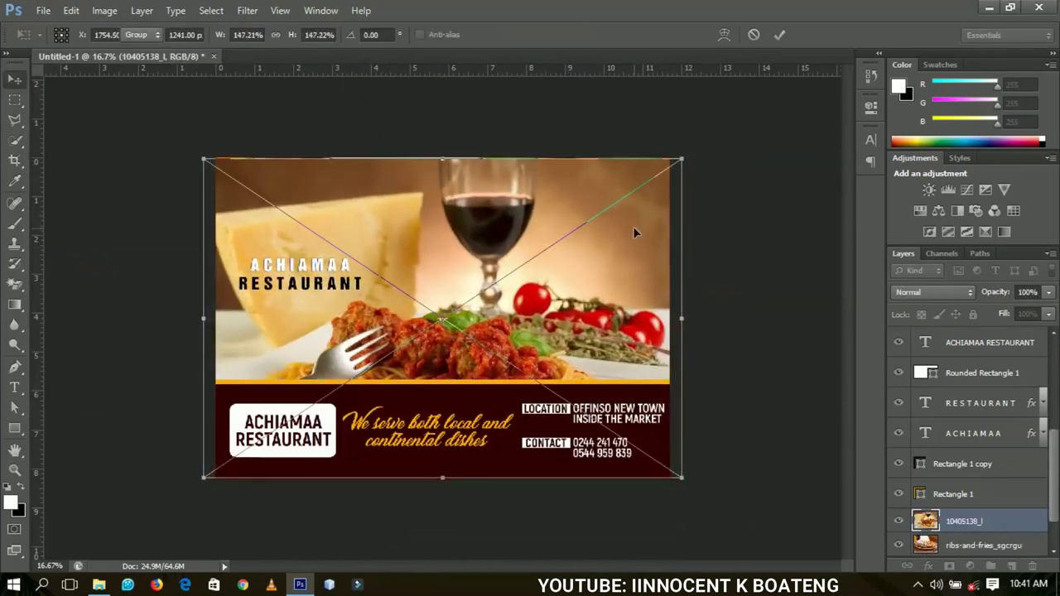
key(Return)
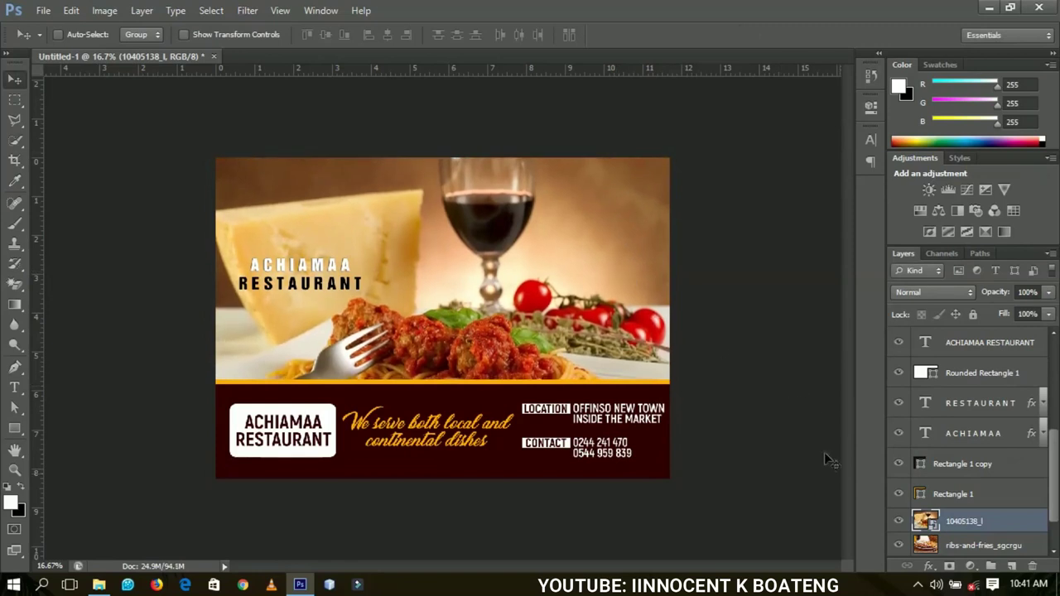
- Rasterize the 10405138_l layer and hide both the 10405138_l and ribs-and-fries layers
right_click(974, 522)
click(880, 198)
scroll(1051, 489, down, 1)
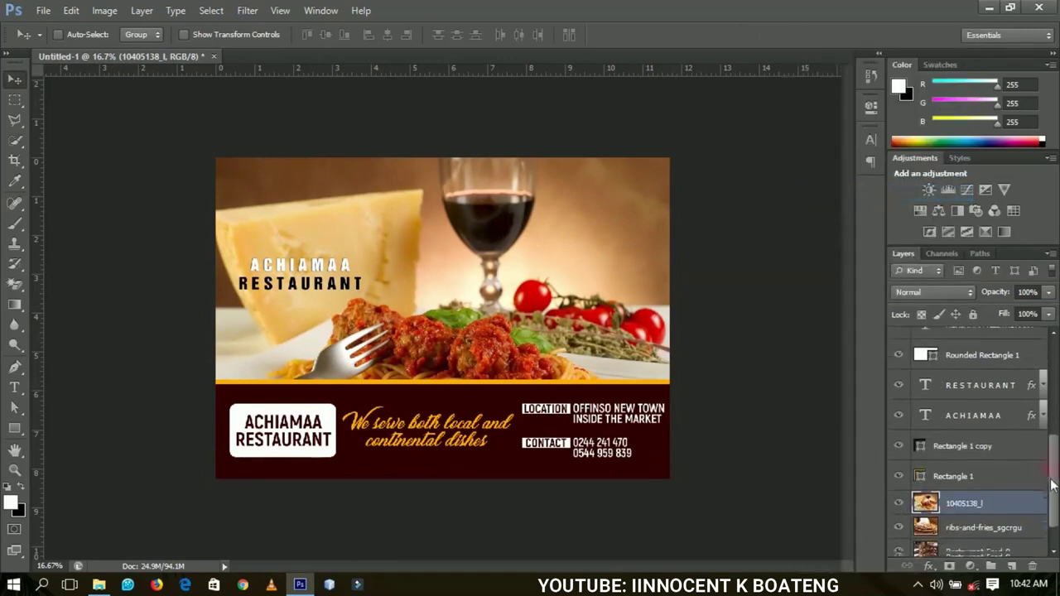
click(898, 490)
click(899, 514)
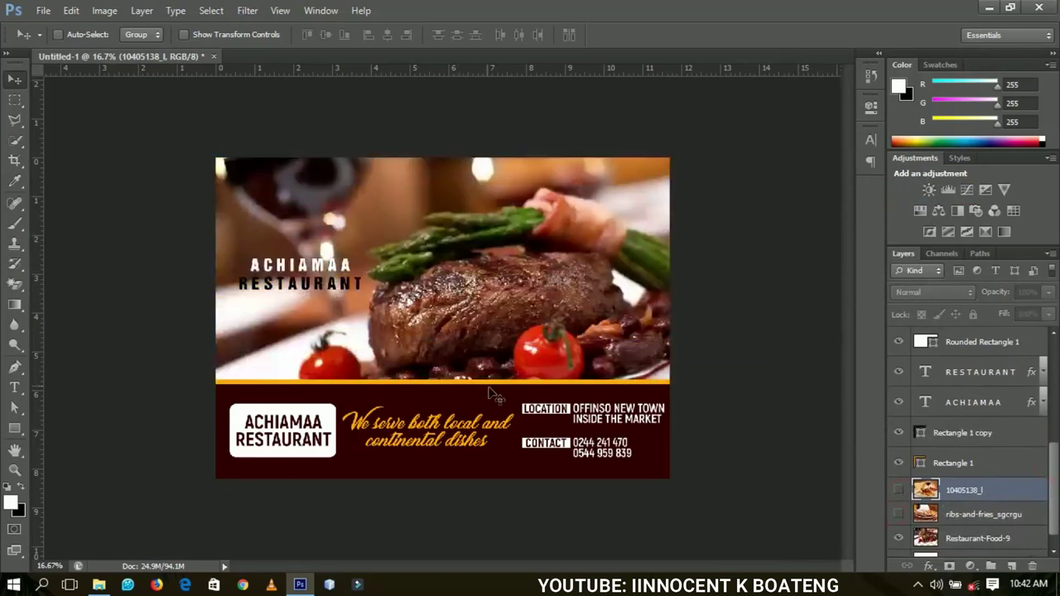
- Zoom in to inspect the maroon band, tagline and name box, then fit the flyer on screen
key(z)
click(491, 414)
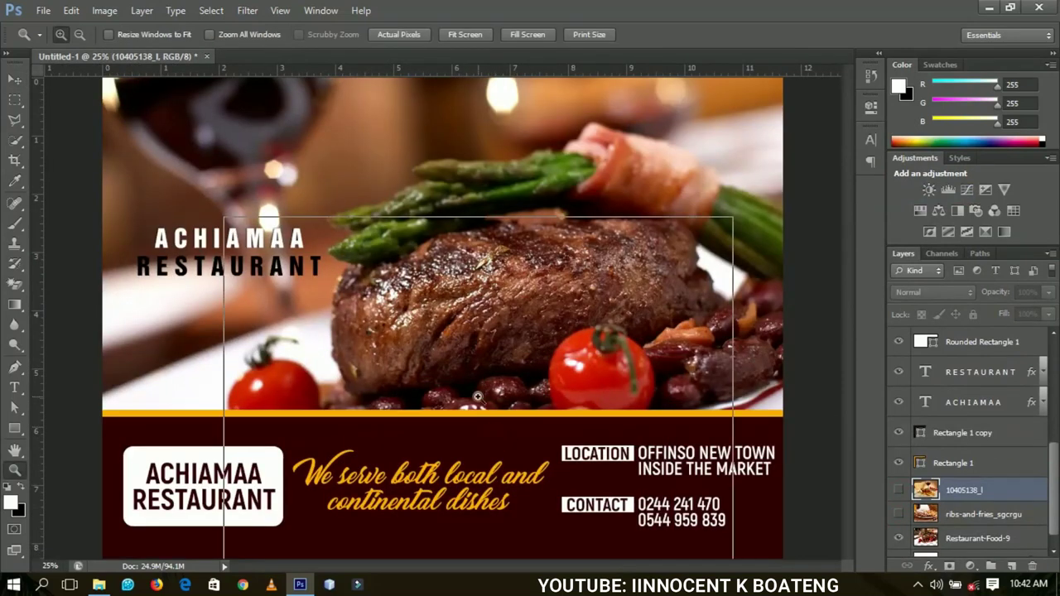
click(494, 404)
drag(493, 401, 483, 290)
drag(435, 367, 497, 302)
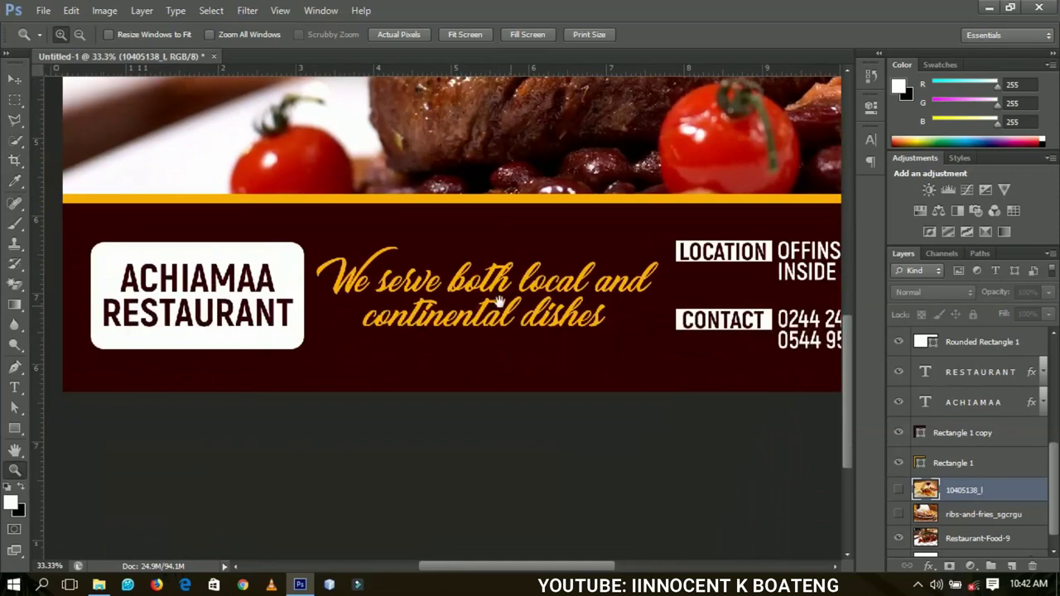
right_click(463, 293)
click(497, 302)
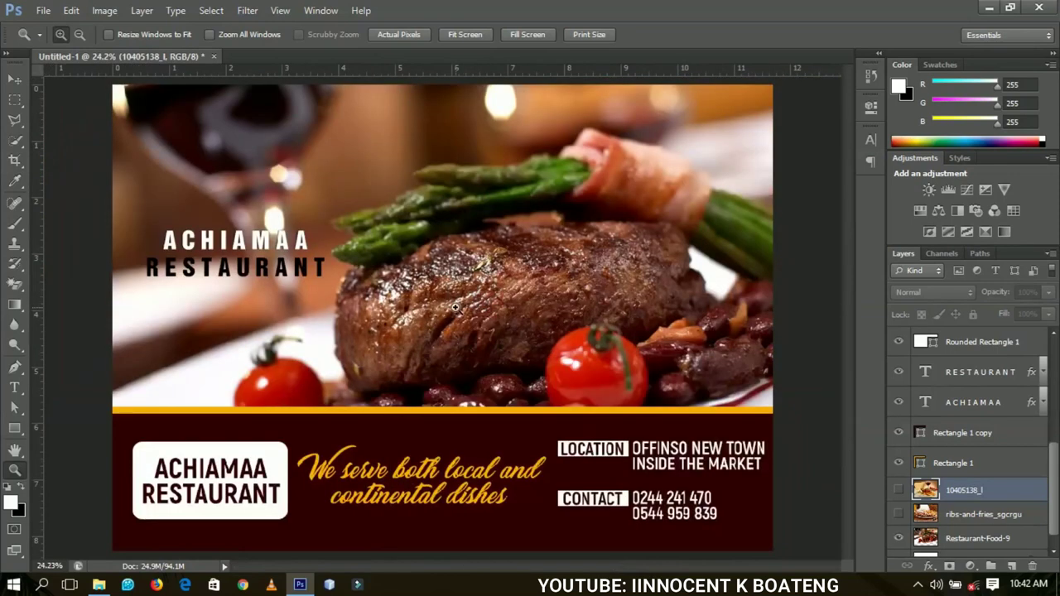